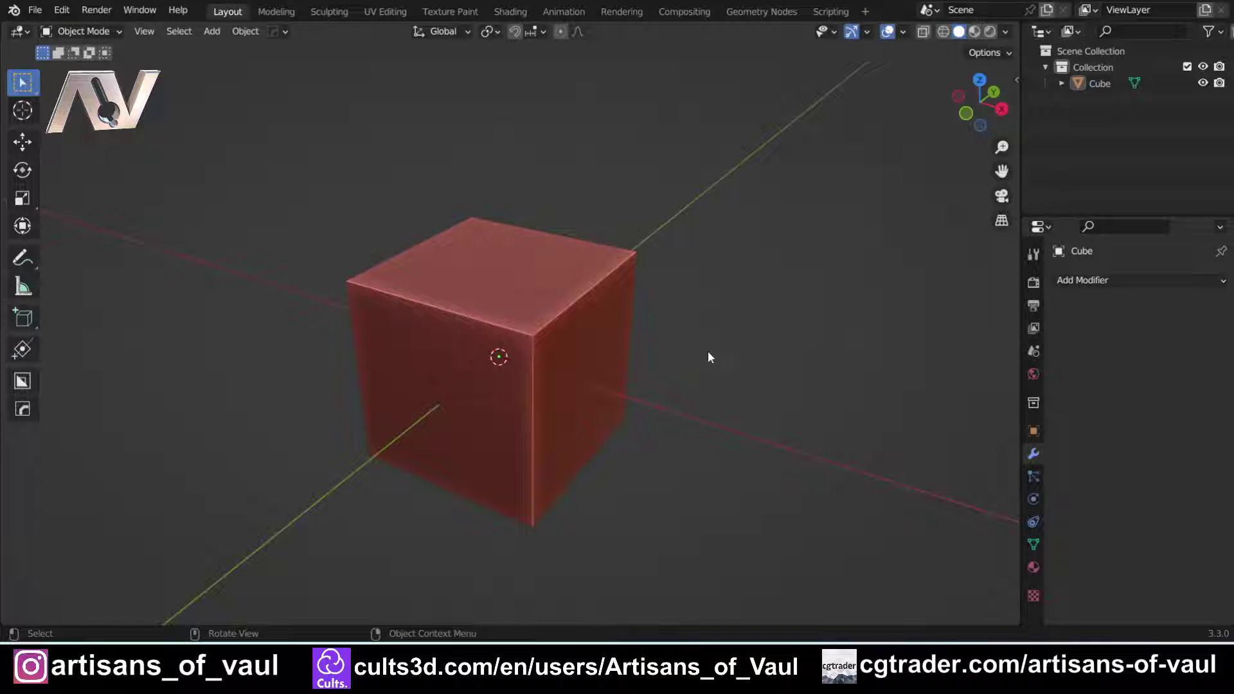
# Scale the cube up overall and widen it horizontally into a flat slab about 27.9 × 27.9 × 6.0 units.
pyautogui.click(558, 364)
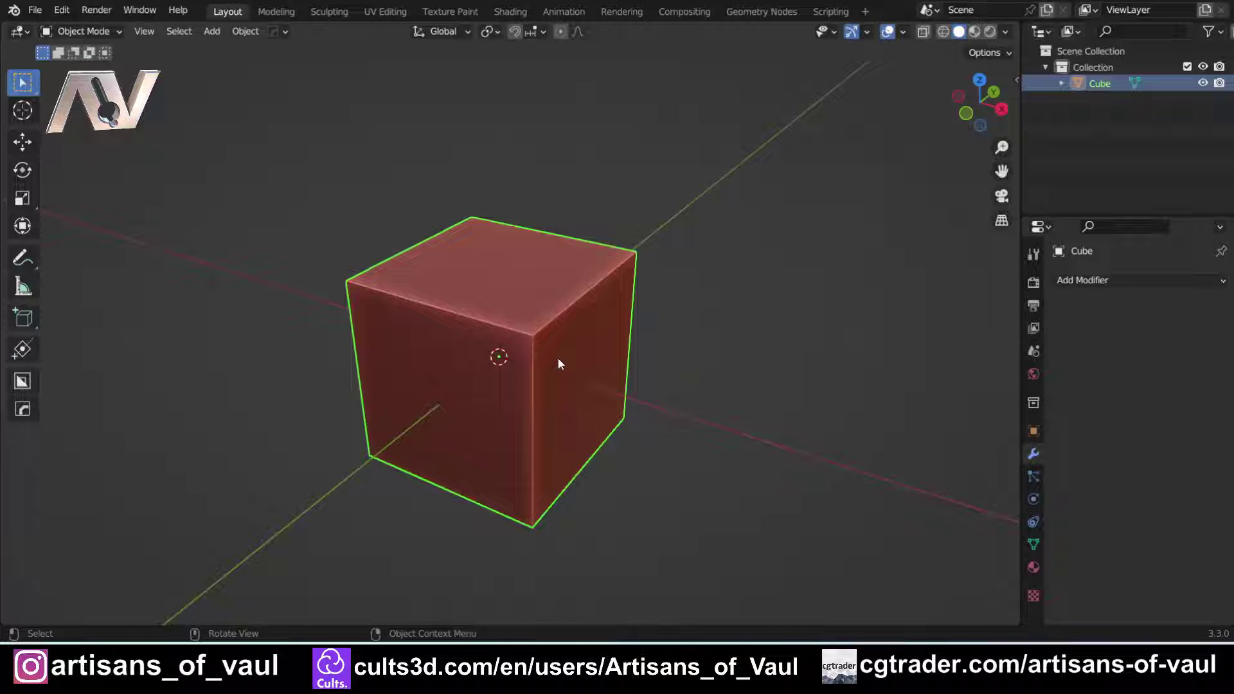
pyautogui.press('s')
pyautogui.click(676, 376)
pyautogui.press('s')
pyautogui.hotkey('shift', 'z')
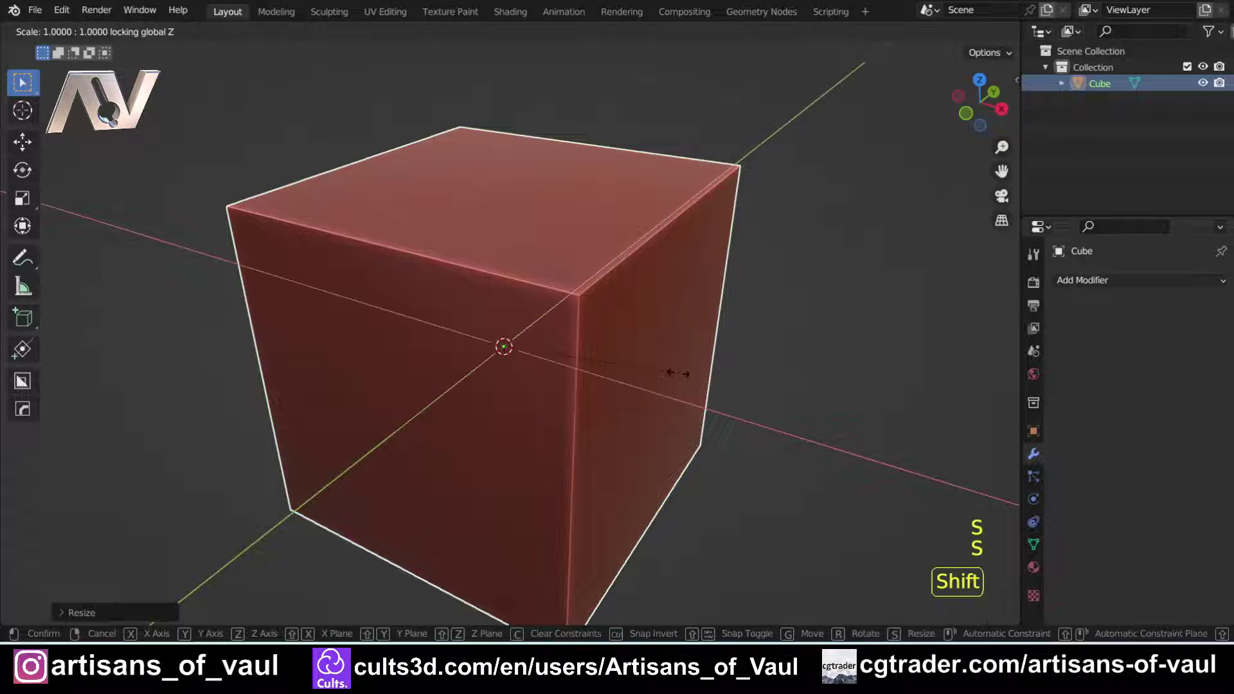
pyautogui.click(297, 364)
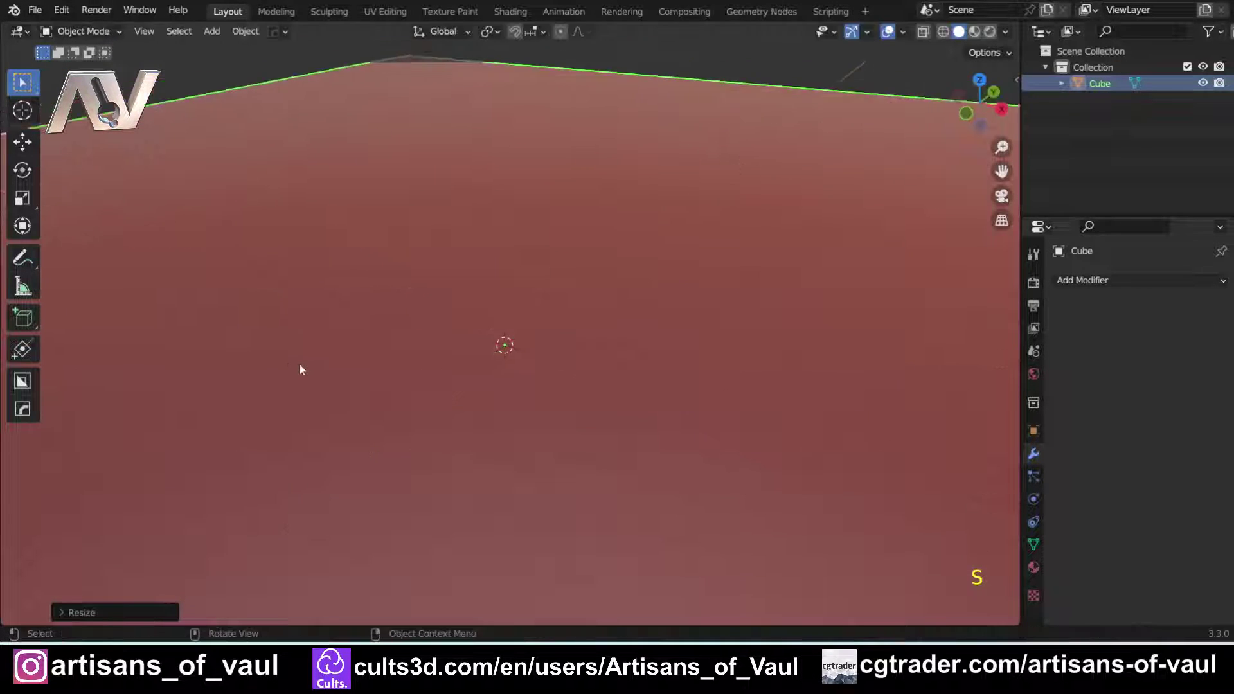
pyautogui.scroll(-5, 299, 363)
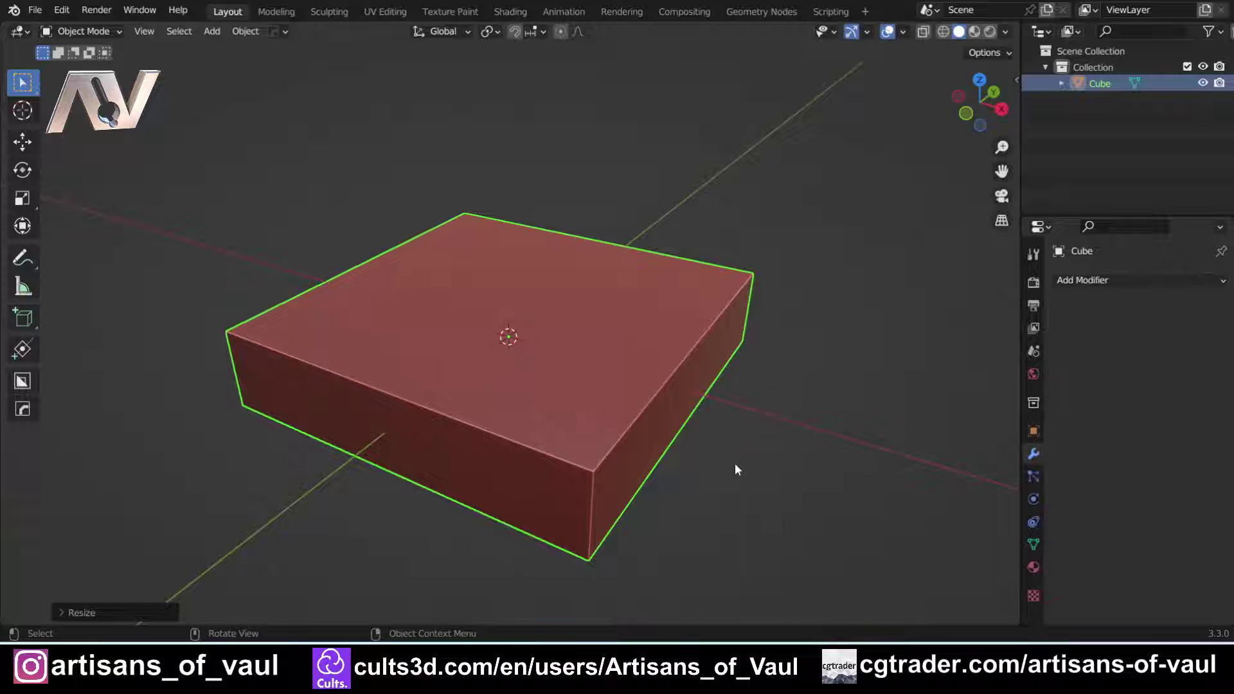
# Add a second cube at the slab's centre and scale it up, keeping it much smaller than the slab.
pyautogui.hotkey('alt', 'a')
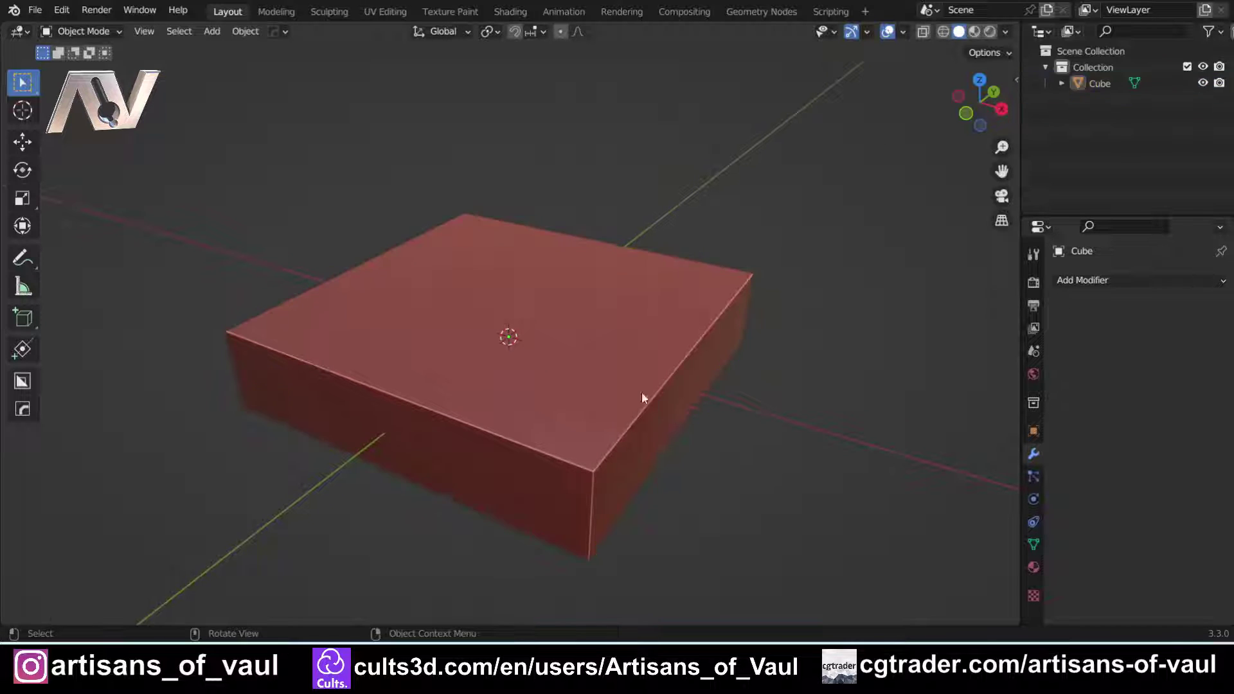
pyautogui.press('a')
pyautogui.hotkey('alt', 'a')
pyautogui.hotkey('shift', 'a')
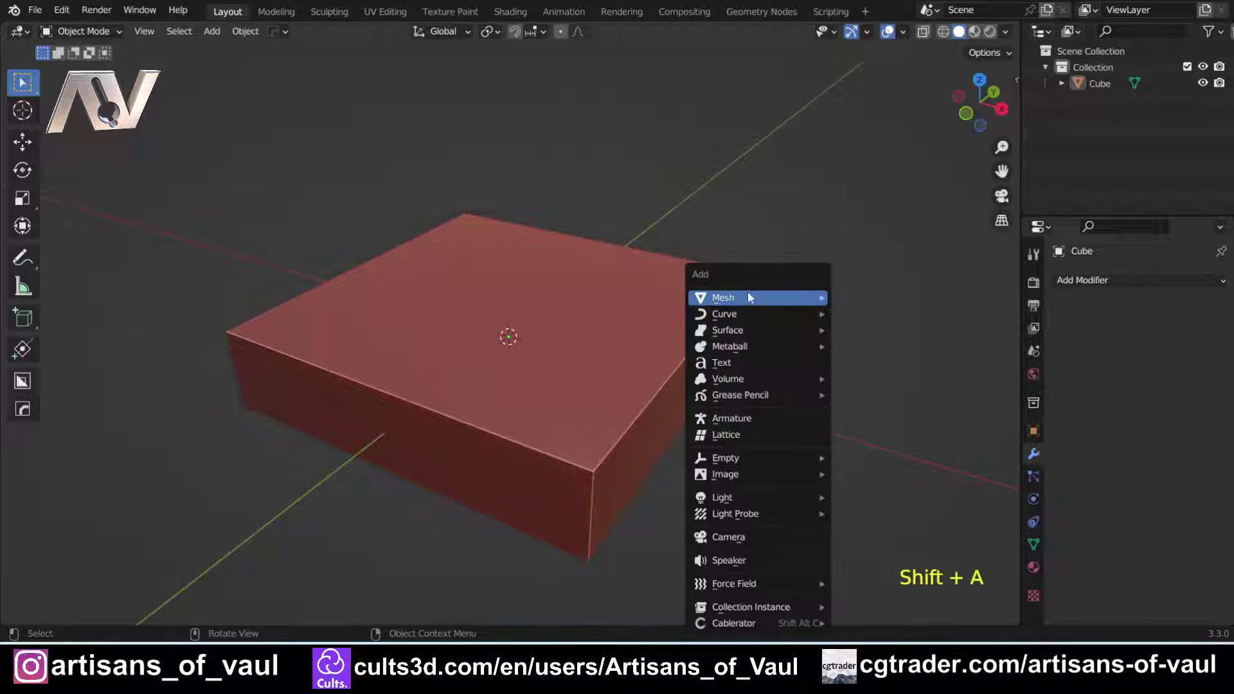
pyautogui.moveTo(750, 295)
pyautogui.click(925, 330)
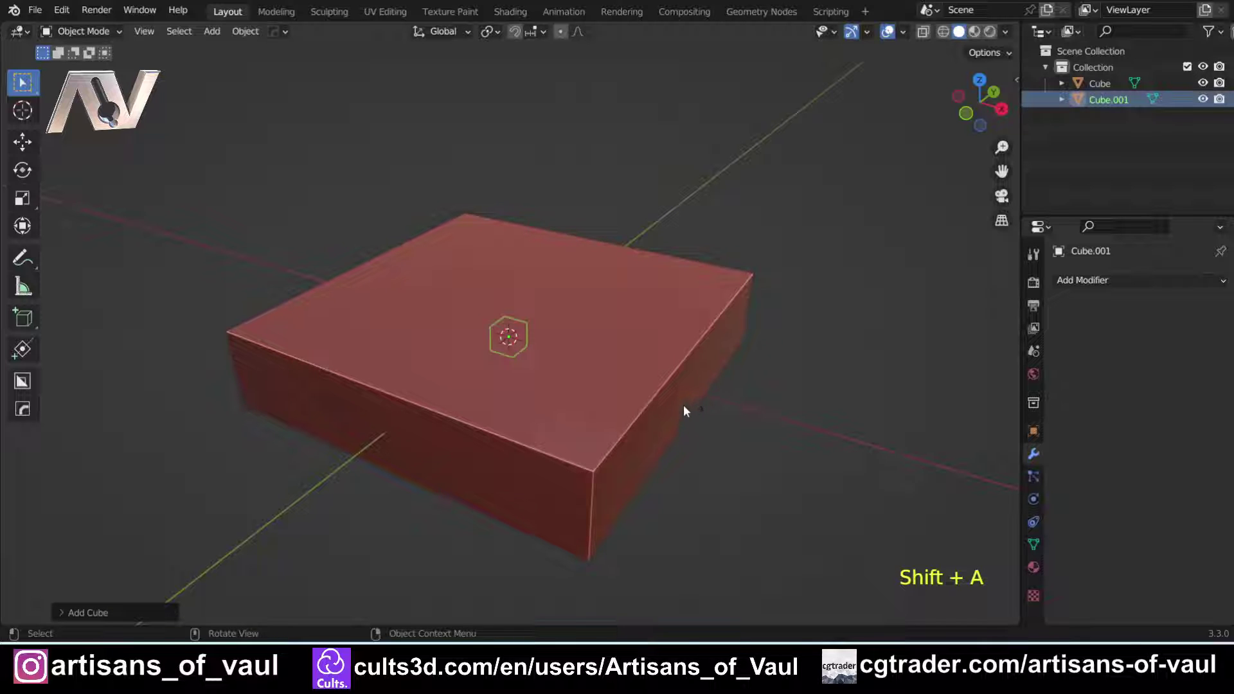
pyautogui.press('s')
pyautogui.click(700, 477)
# Move the small cube up and along X so it protrudes through the slab's upper face.
pyautogui.moveTo(700, 477); pyautogui.dragTo(688, 408, button='middle')
pyautogui.press('g')
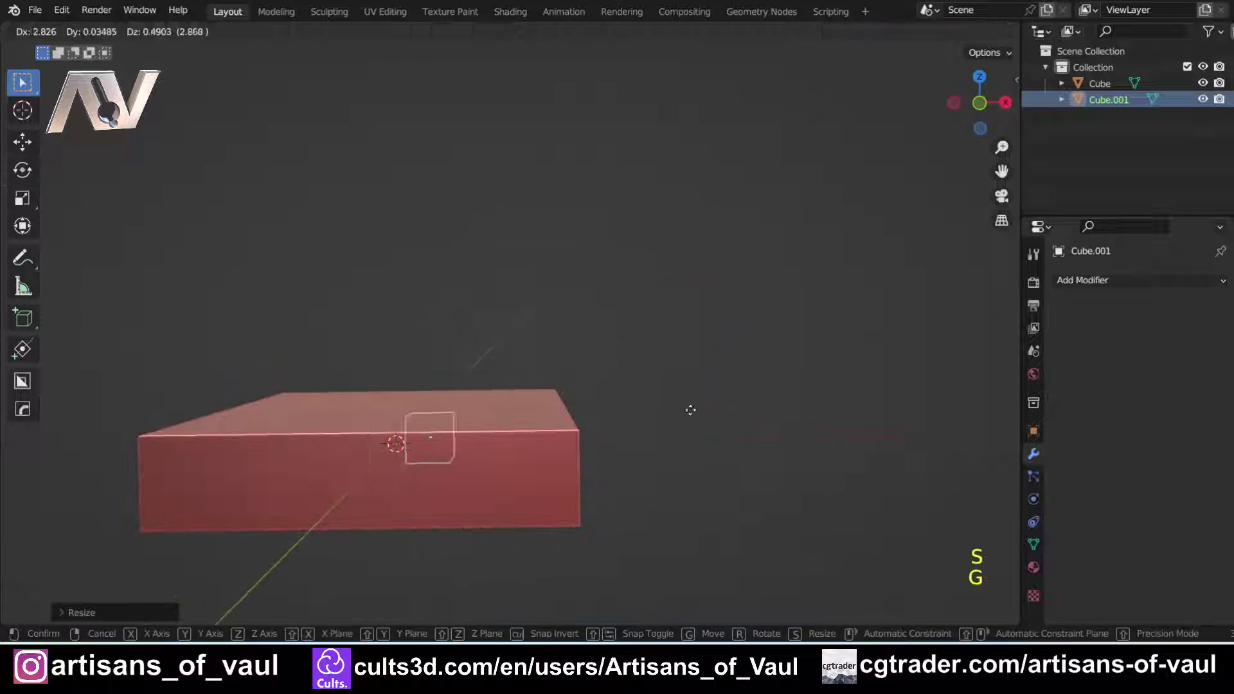
pyautogui.click(697, 381)
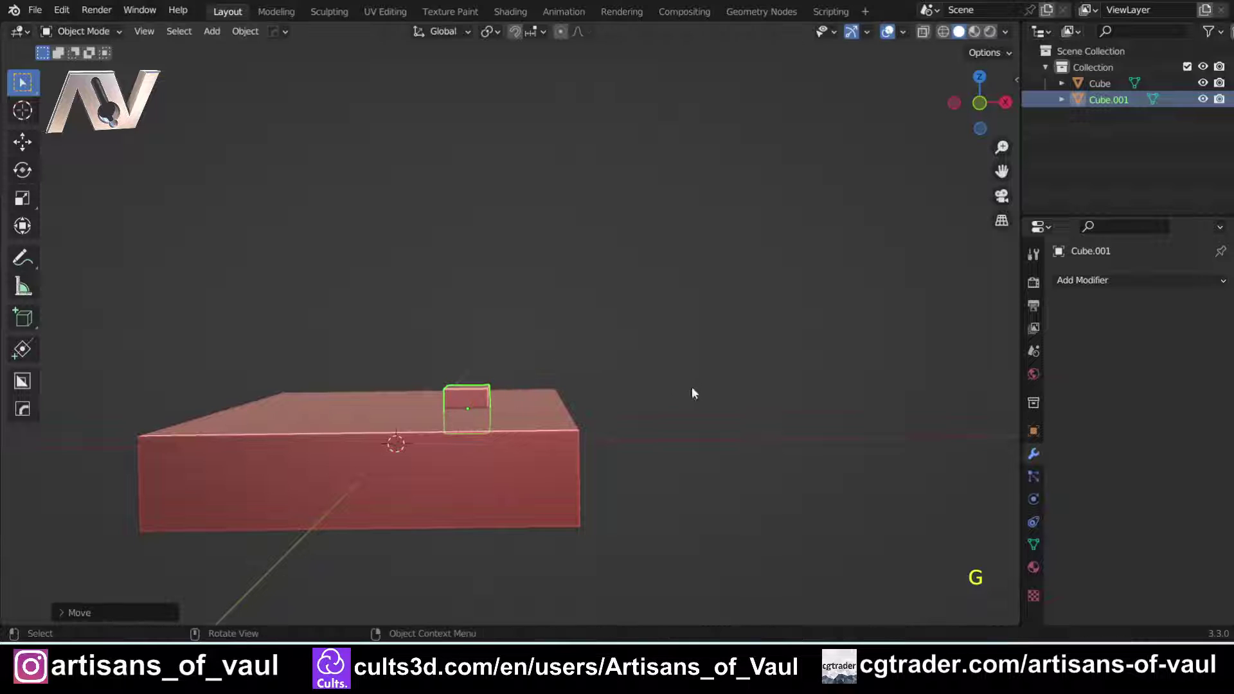
pyautogui.scroll(3, 477, 308)
pyautogui.moveTo(531, 360); pyautogui.dragTo(449, 449, button='middle')
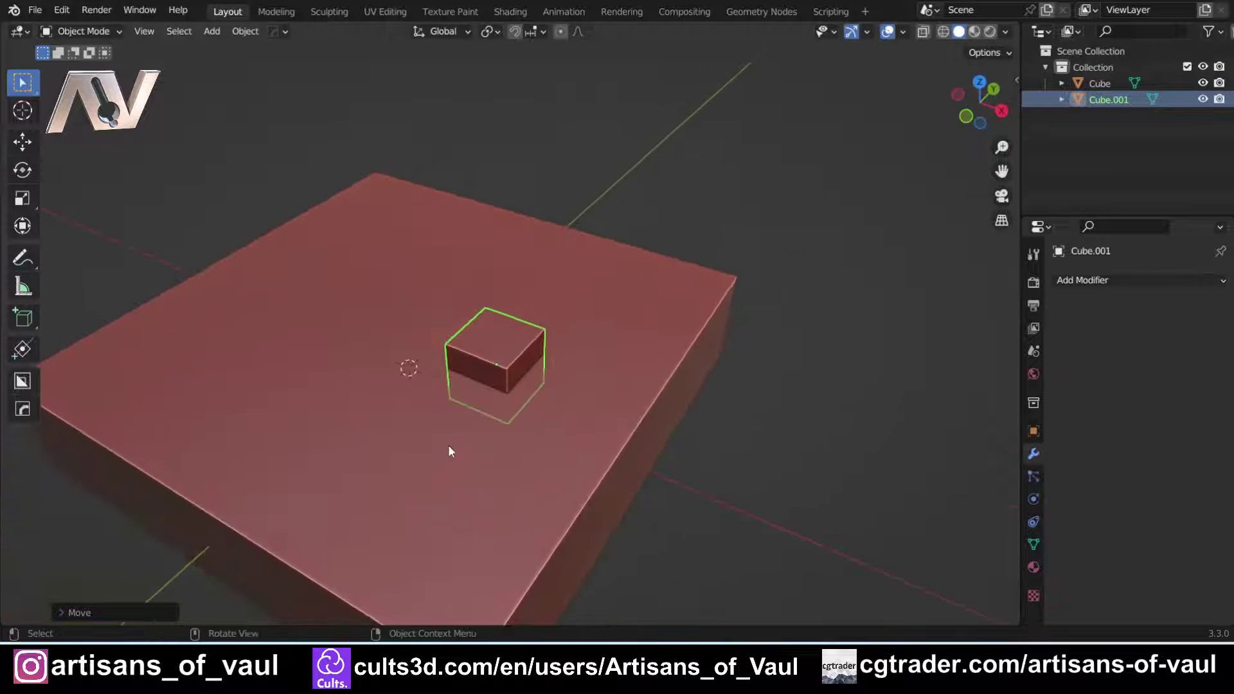
pyautogui.scroll(3, 517, 469)
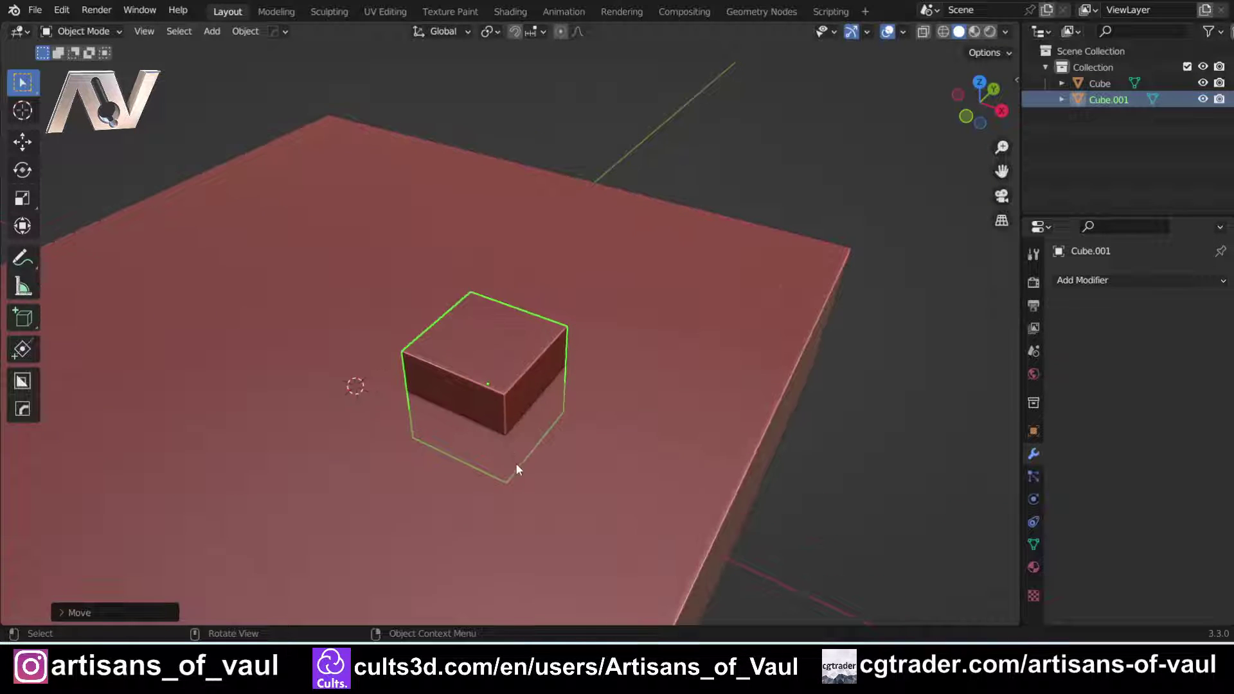
# Select the slab along with the small cube and show the Just Panels tools.
pyautogui.keyDown('shift'); pyautogui.click(617, 416); pyautogui.keyUp('shift')
pyautogui.press('n')
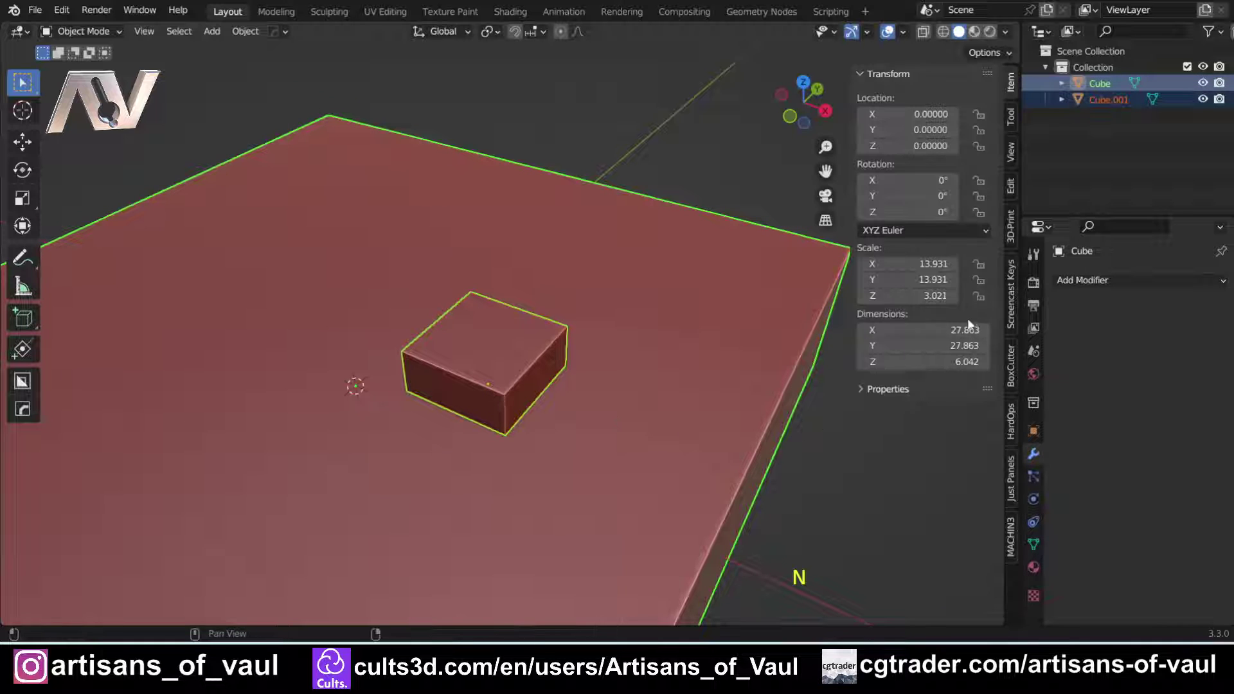
pyautogui.click(1011, 477)
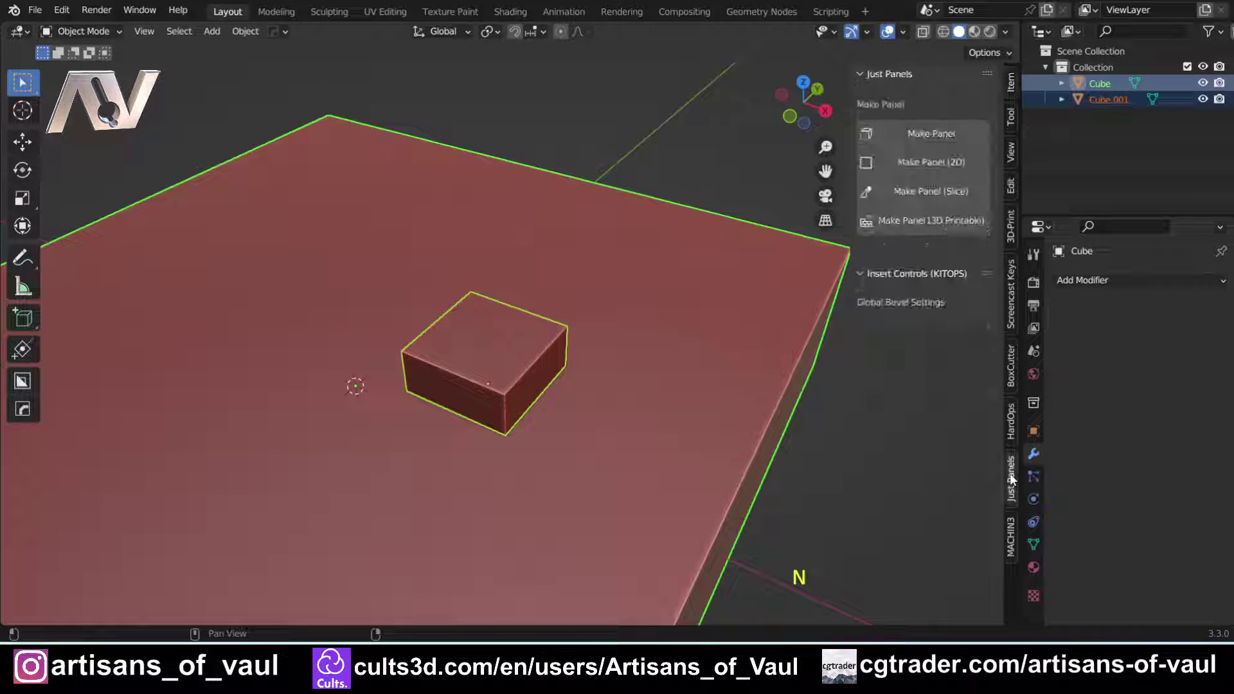
# Make a panel from the small cube in the slab and select the resulting panel object alone.
pyautogui.click(930, 134)
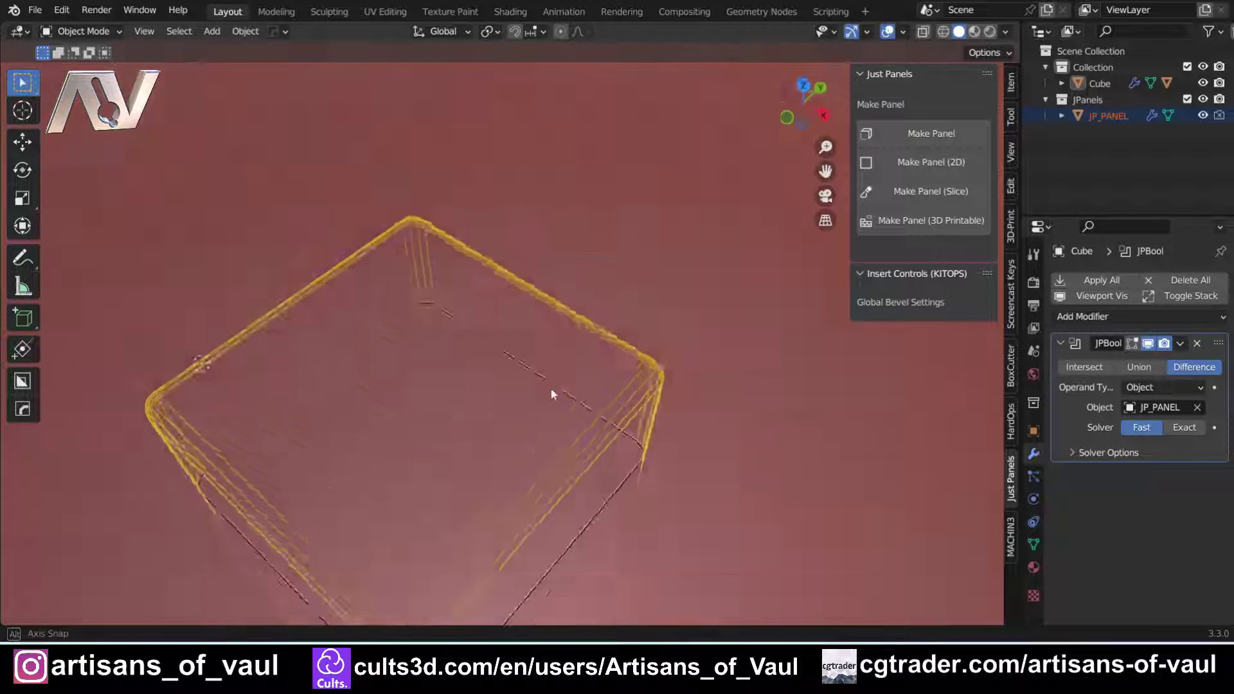
pyautogui.moveTo(551, 390); pyautogui.dragTo(509, 426, button='middle')
pyautogui.scroll(4, 468, 333)
pyautogui.scroll(-3, 508, 484)
pyautogui.scroll(5, 509, 485)
pyautogui.moveTo(508, 485); pyautogui.dragTo(463, 220, button='middle')
pyautogui.click(450, 308)
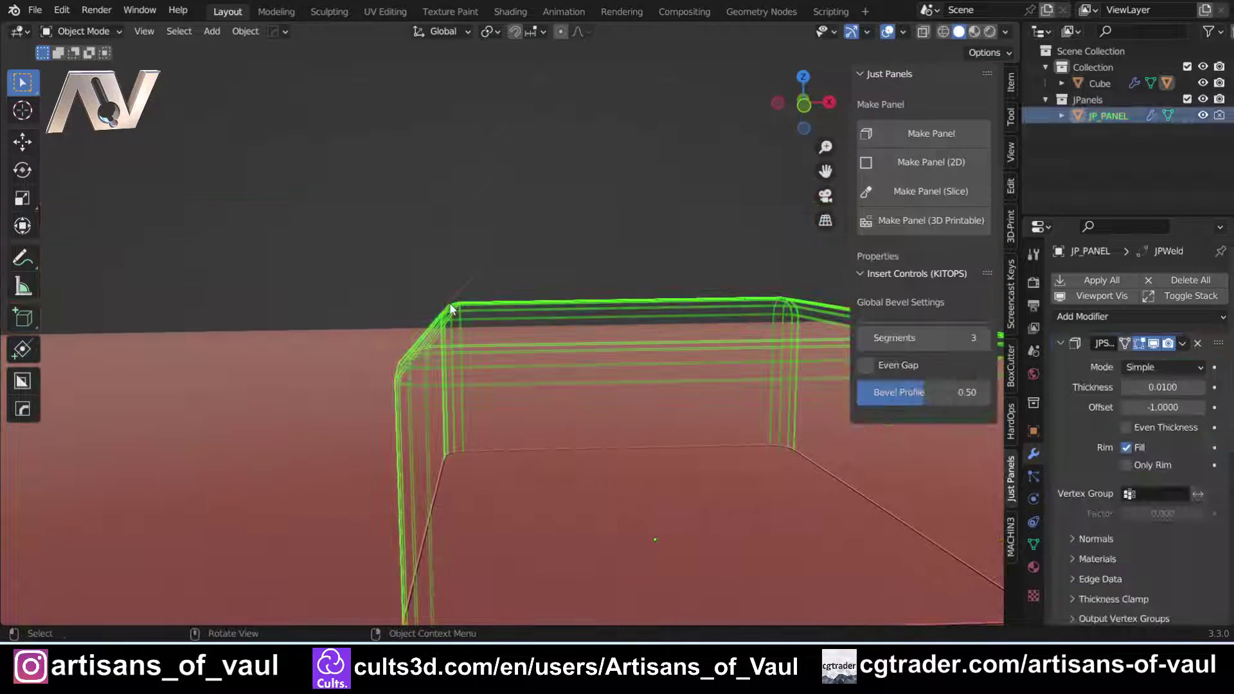
# Widen the panel's Gap to 0.087.
pyautogui.moveTo(648, 321); pyautogui.dragTo(548, 364, button='middle')
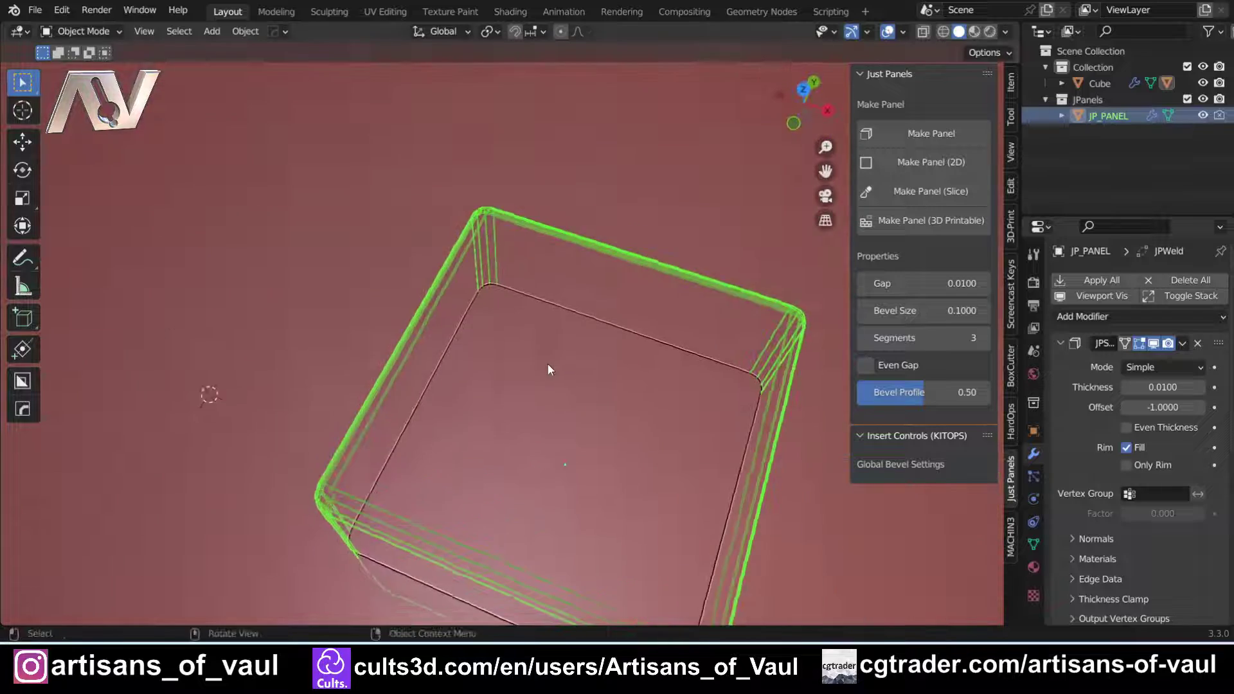
pyautogui.scroll(5, 547, 365)
pyautogui.moveTo(925, 284); pyautogui.dragTo(983, 283)
# Set the panel's Bevel Size to 0.163 and its Segments to 5.
pyautogui.moveTo(925, 311); pyautogui.dragTo(938, 338)
pyautogui.click(902, 342)
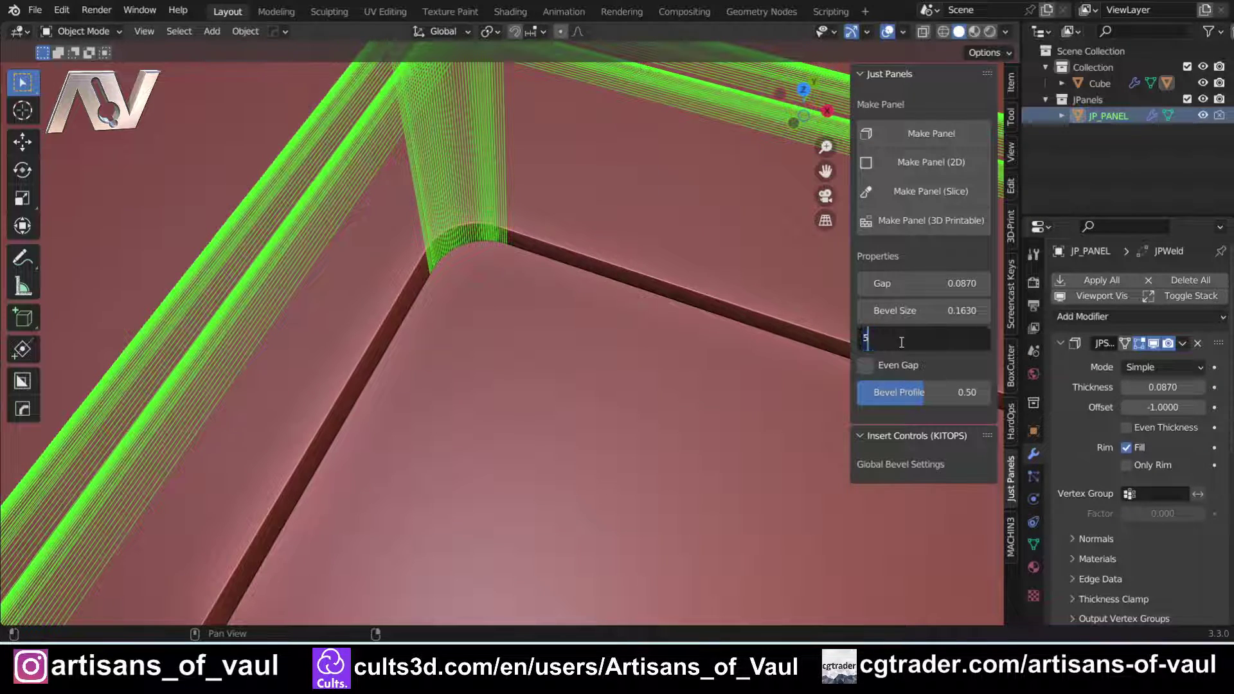
pyautogui.press('Return')
pyautogui.scroll(-5, 452, 268)
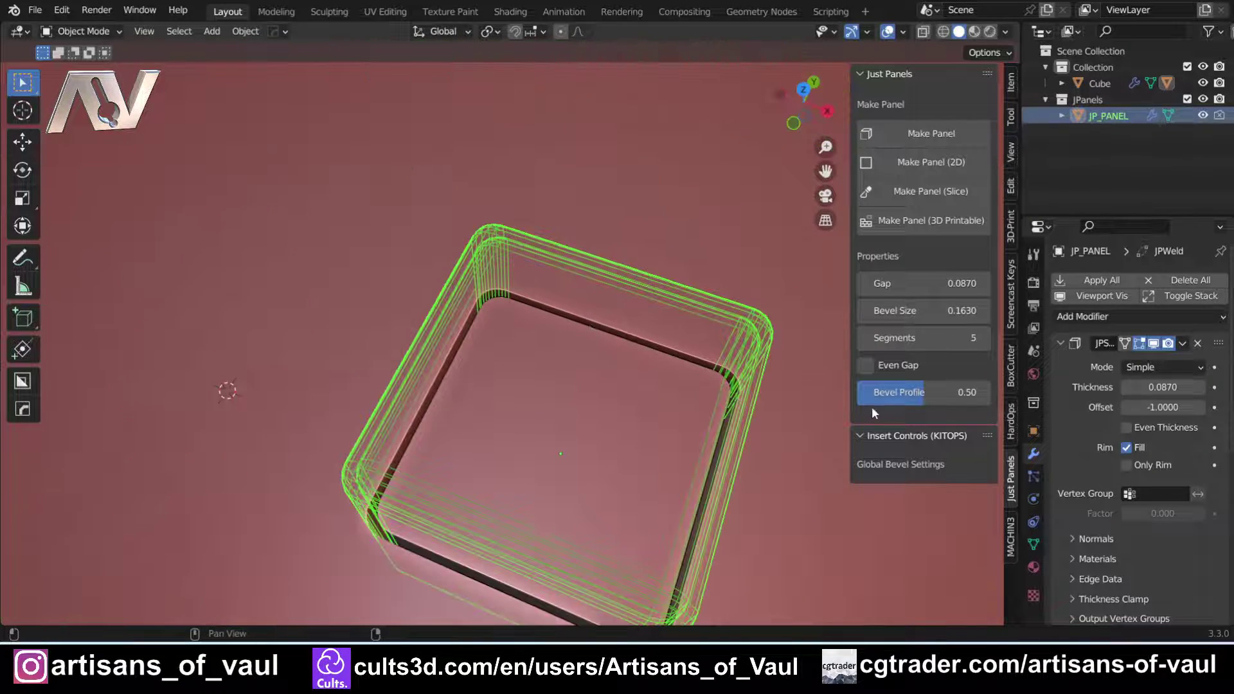
# Try a lower Bevel Profile of about 0.276 on the panel corners and reset it to 0.5.
pyautogui.scroll(6, 576, 379)
pyautogui.moveTo(916, 392)
pyautogui.mouseDown()
pyautogui.moveTo(887, 392)
pyautogui.moveTo(923, 392)
pyautogui.mouseUp()
pyautogui.click(907, 386)
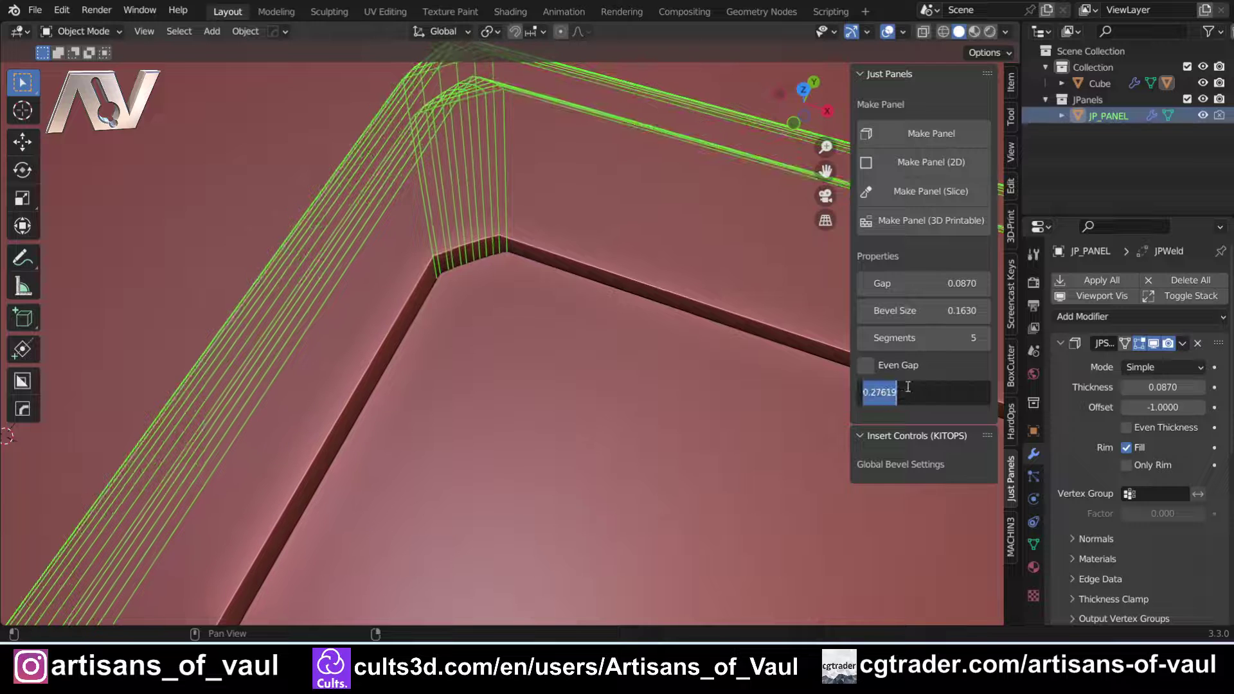
pyautogui.write('0.5')
pyautogui.press('Return')
pyautogui.scroll(-6, 602, 399)
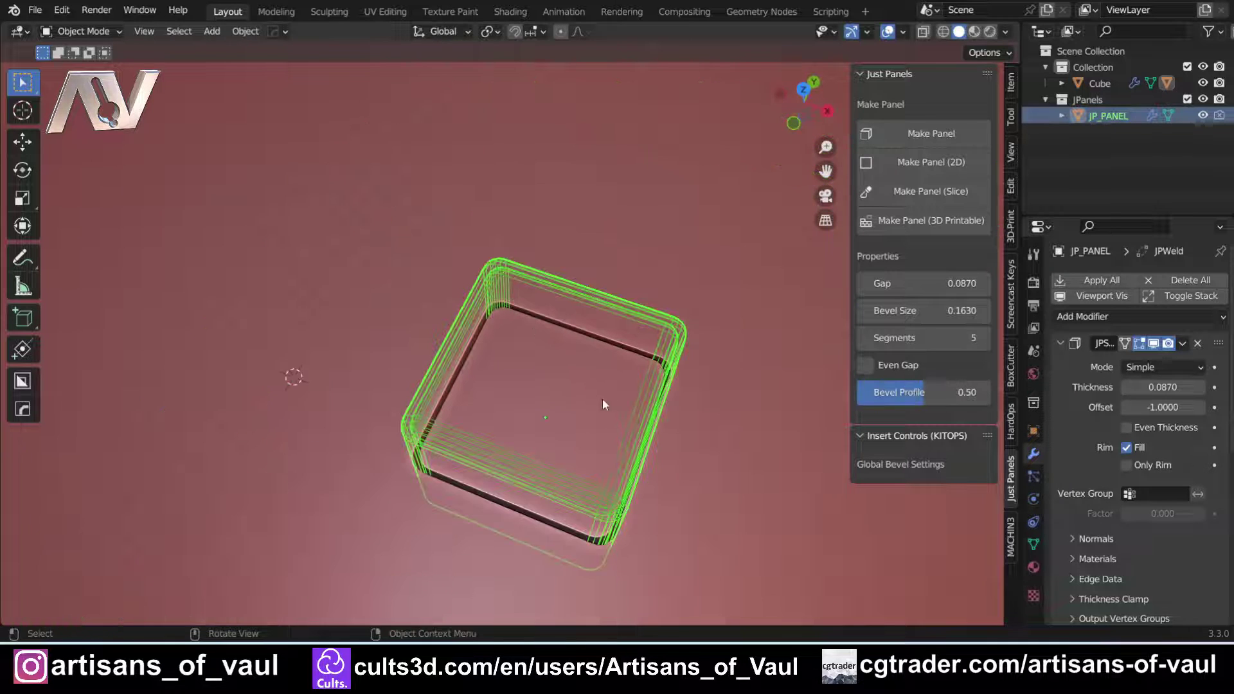
# Undo the last bevel changes and delete the panel object from the slab.
pyautogui.hotkey('ctrl', 'z')
pyautogui.hotkey('ctrl', 'z')
pyautogui.hotkey('ctrl', 'z')
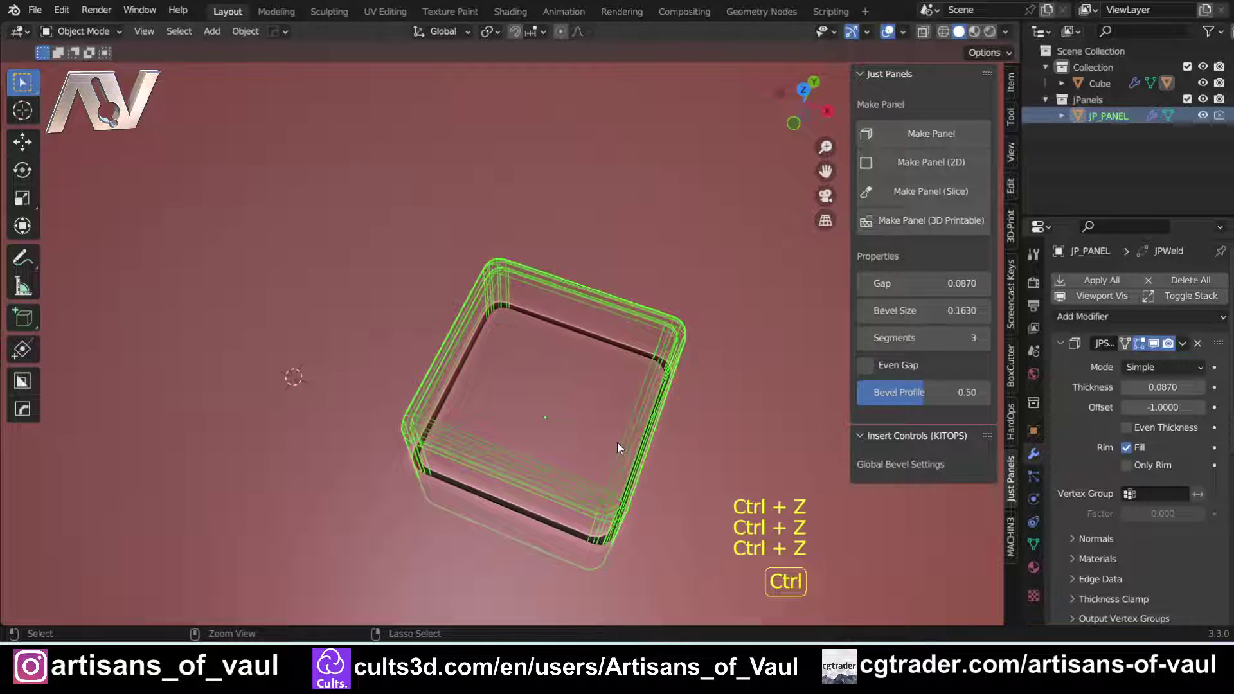
pyautogui.press('Delete')
pyautogui.scroll(-5, 588, 419)
pyautogui.moveTo(549, 418); pyautogui.dragTo(481, 390, button='middle')
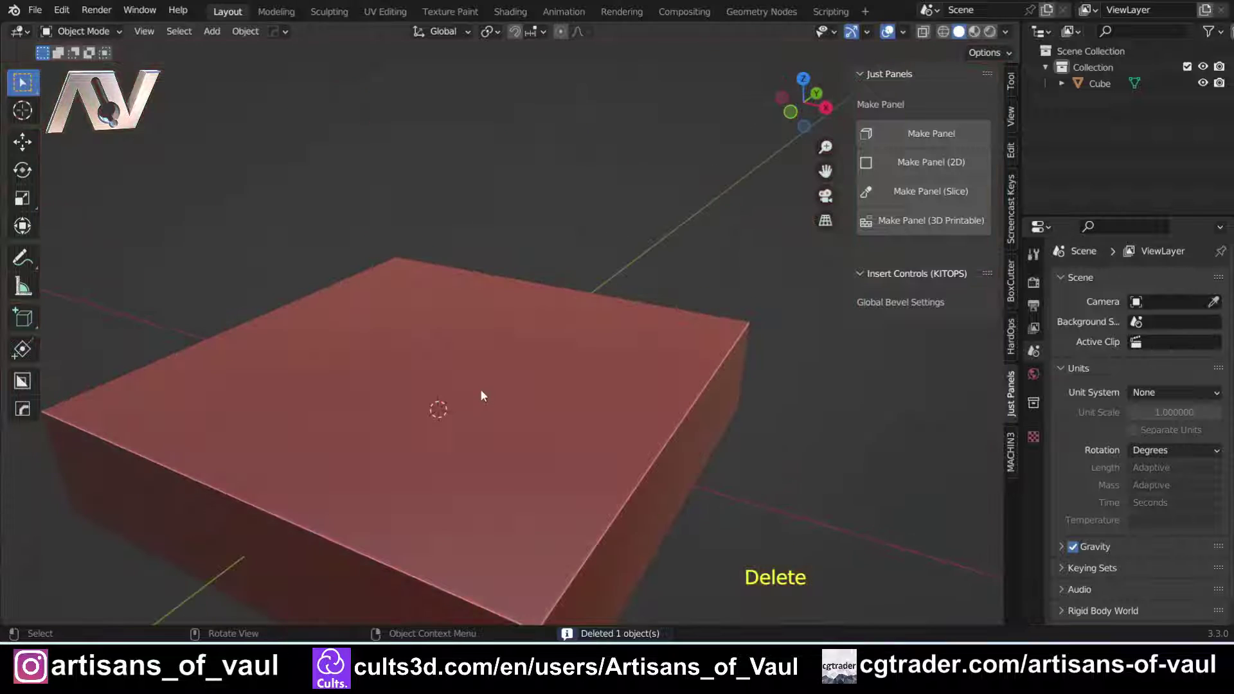
# Add a plane at the slab's centre and scale it up to a fraction of the slab's width.
pyautogui.keyDown('shift'); pyautogui.moveTo(396, 432); pyautogui.dragTo(469, 417, button='middle'); pyautogui.keyUp('shift')
pyautogui.hotkey('shift', 'a')
pyautogui.moveTo(426, 298)
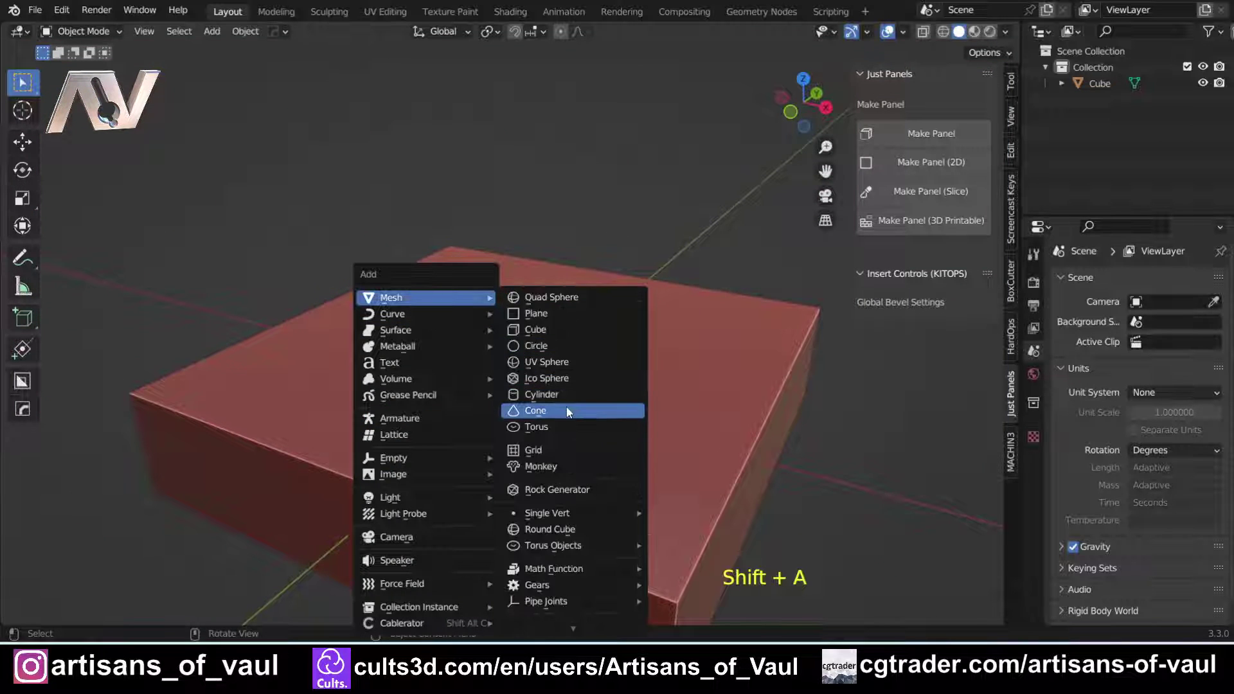
pyautogui.click(550, 314)
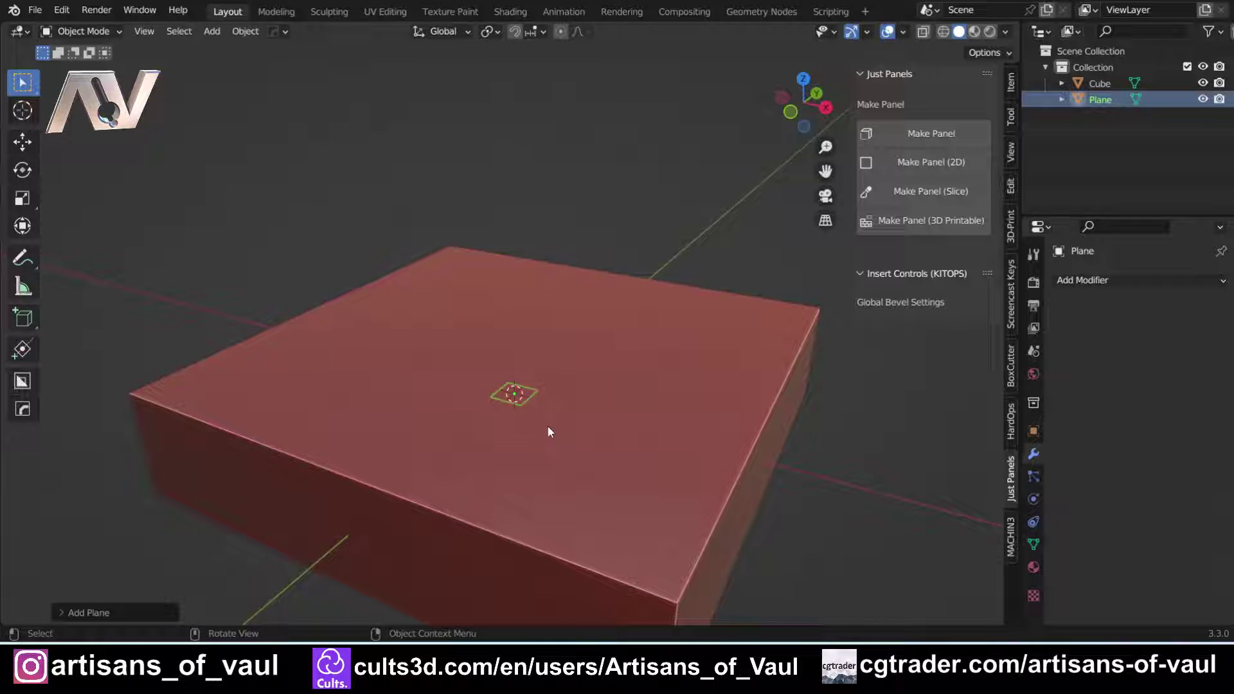
pyautogui.press('s')
pyautogui.click(523, 451)
# Move the plane above the slab so it overhangs the side edge in the positive X direction.
pyautogui.moveTo(523, 451); pyautogui.dragTo(578, 418, button='middle')
pyautogui.press('g')
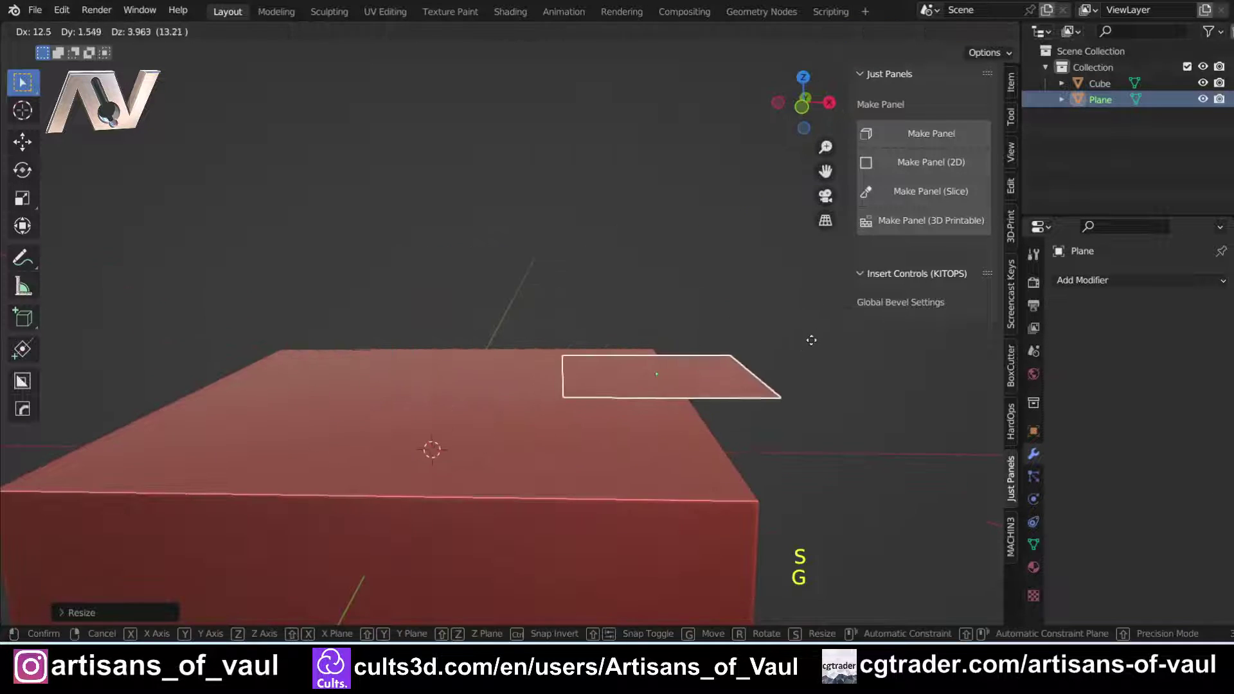
pyautogui.click(803, 330)
pyautogui.moveTo(803, 331); pyautogui.dragTo(715, 260, button='middle')
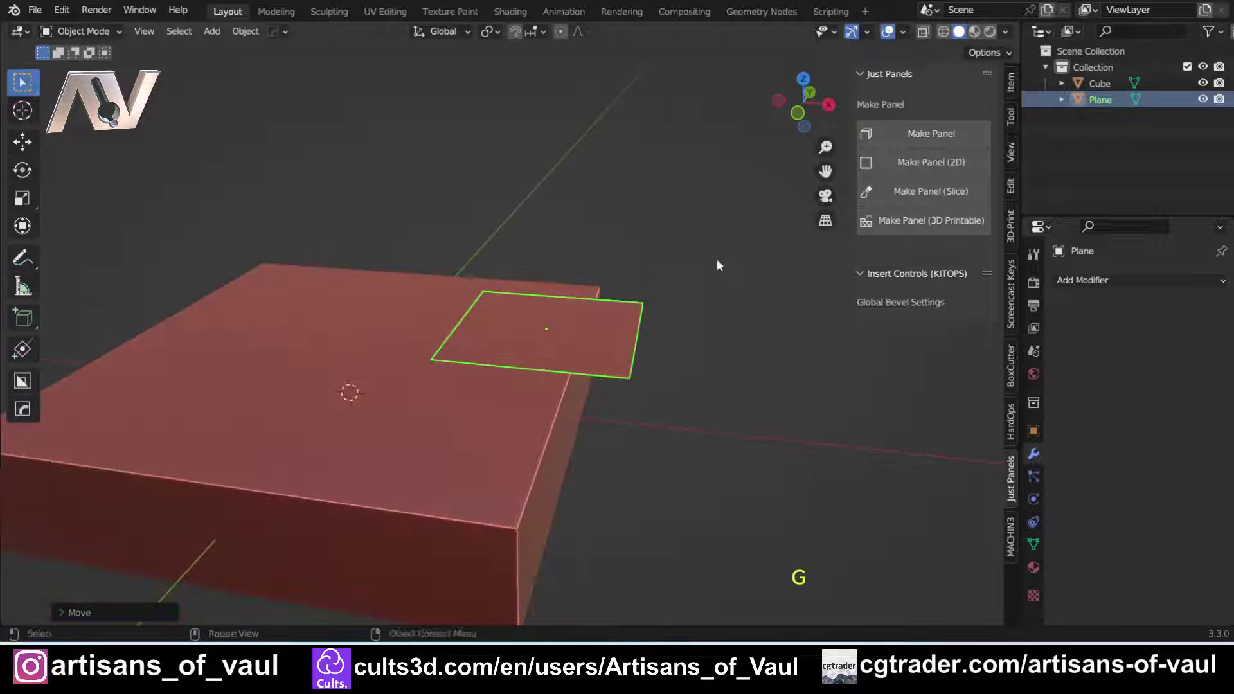
# Select the slab along with the plane and make a 2D panel across the slab's edge.
pyautogui.keyDown('shift'); pyautogui.click(434, 381); pyautogui.keyUp('shift')
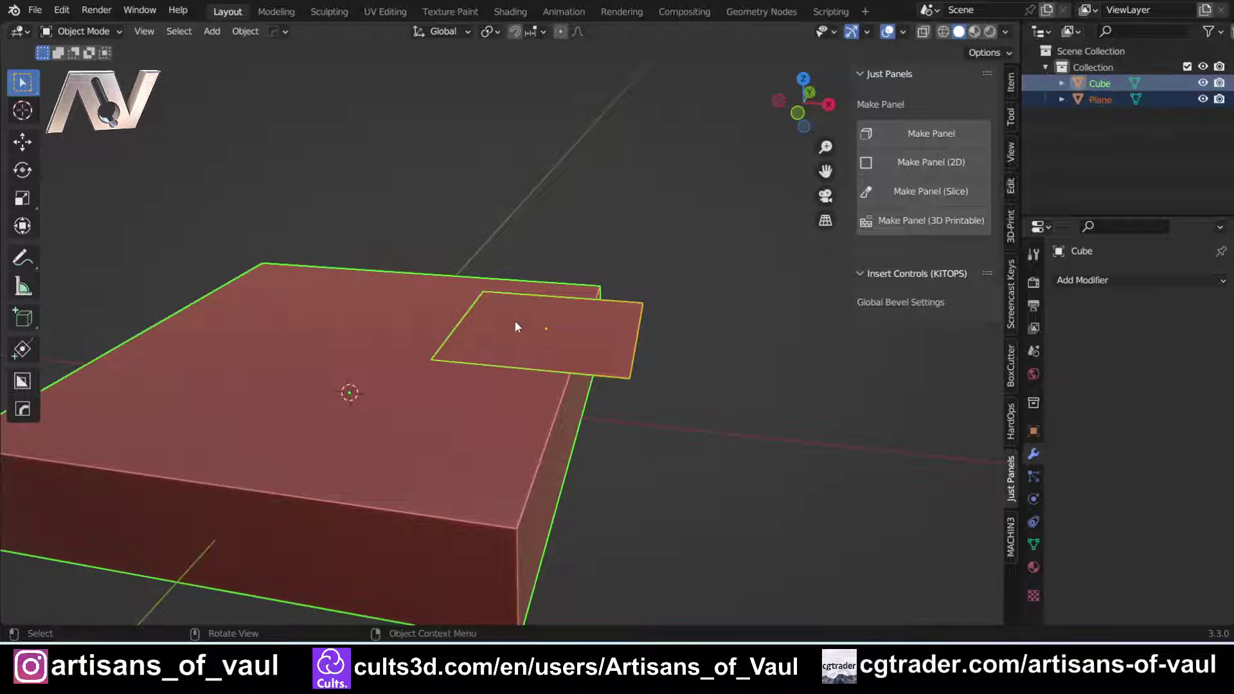
pyautogui.click(941, 161)
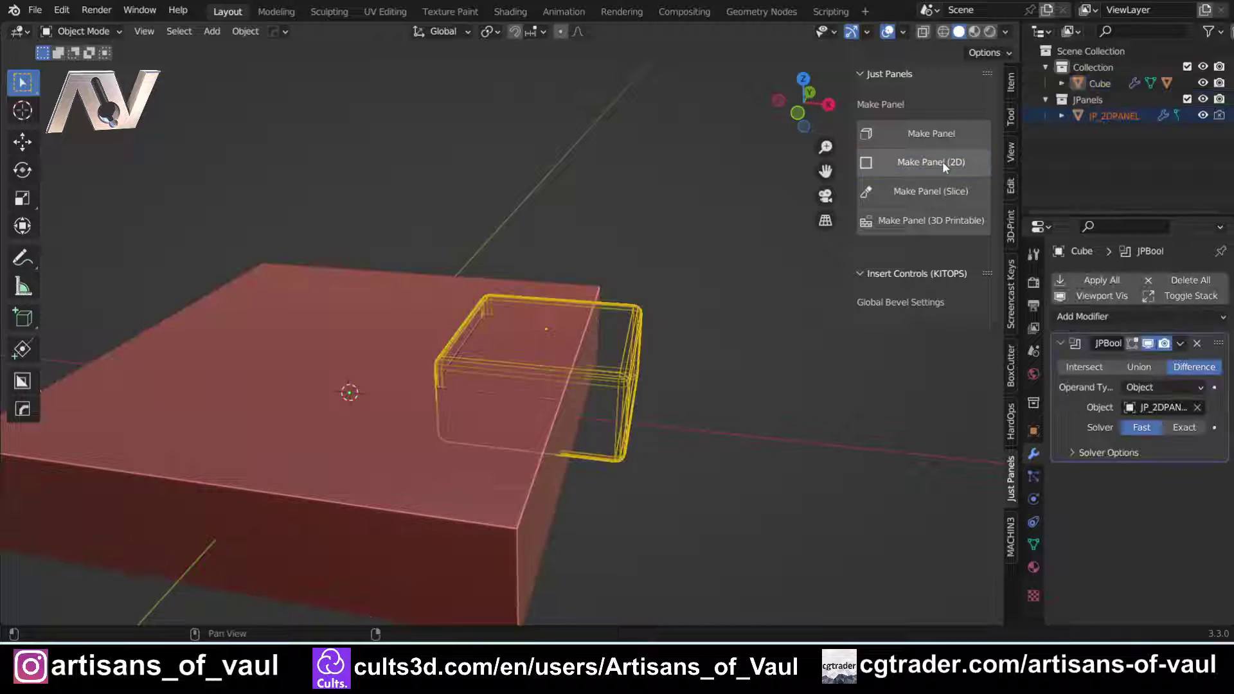
pyautogui.scroll(5, 586, 298)
pyautogui.moveTo(586, 298); pyautogui.dragTo(356, 267, button='middle')
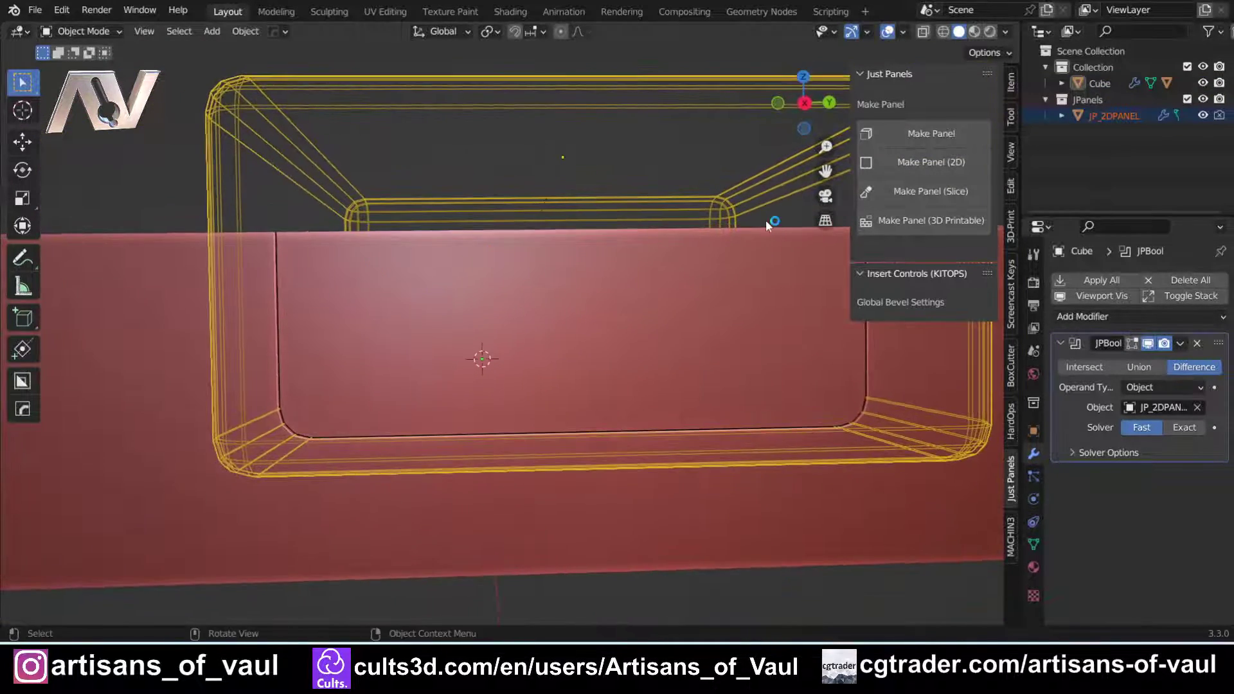
# Select the 2D panel object and set its Panel Depth to 1.093 and its Gap to 0.111.
pyautogui.click(438, 102)
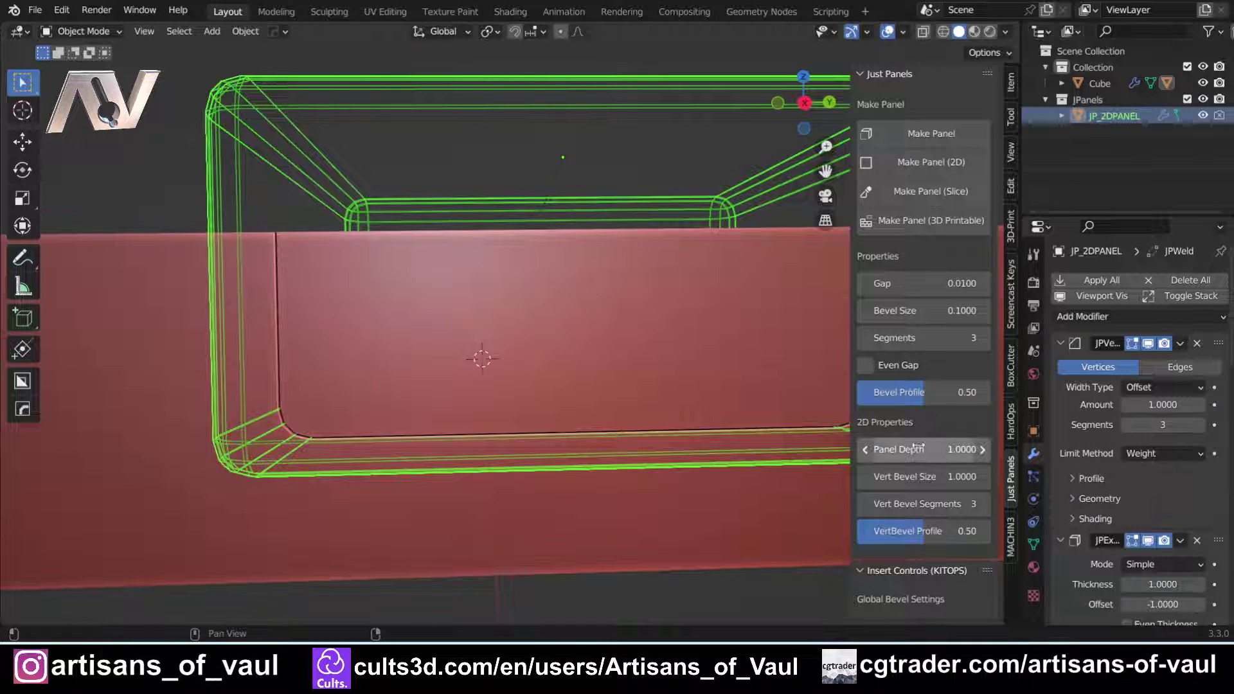
pyautogui.moveTo(906, 453)
pyautogui.mouseDown()
pyautogui.moveTo(886, 453)
pyautogui.moveTo(909, 453)
pyautogui.mouseUp()
pyautogui.moveTo(360, 212); pyautogui.dragTo(484, 446, button='middle')
pyautogui.moveTo(912, 283); pyautogui.dragTo(936, 283)
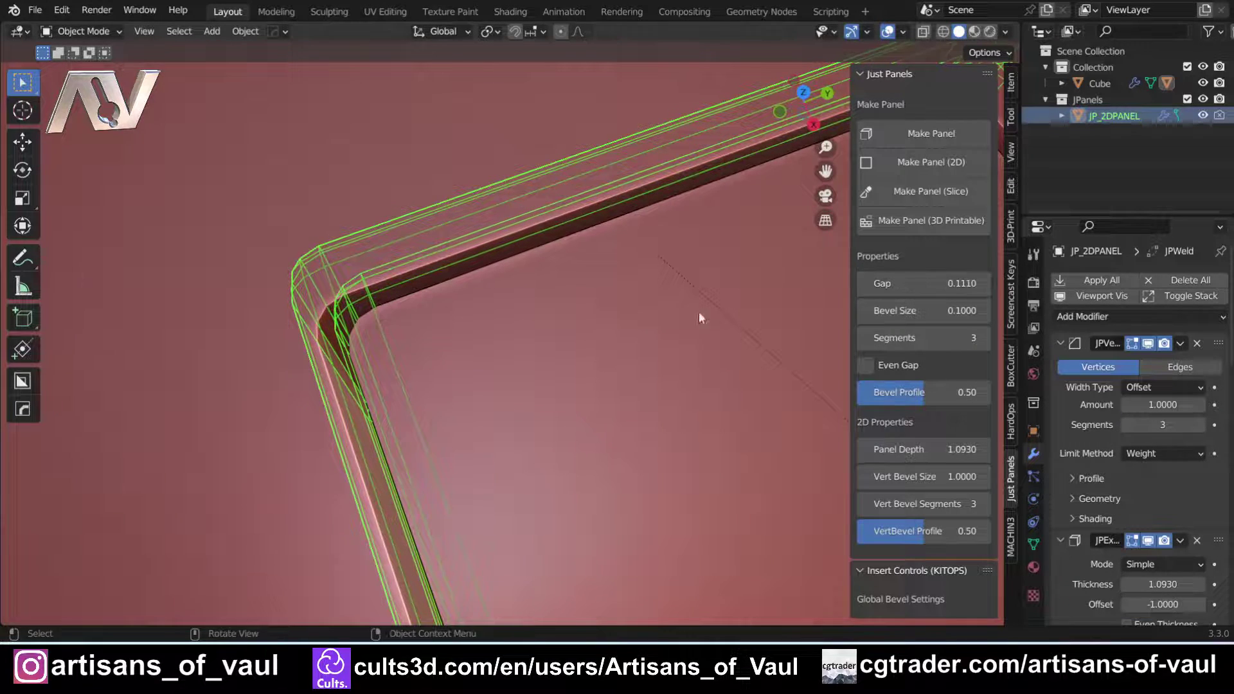
# Examine the gap and rounded corners of the 2D panel cut from the side and from other angles.
pyautogui.moveTo(699, 311); pyautogui.dragTo(577, 441, button='middle')
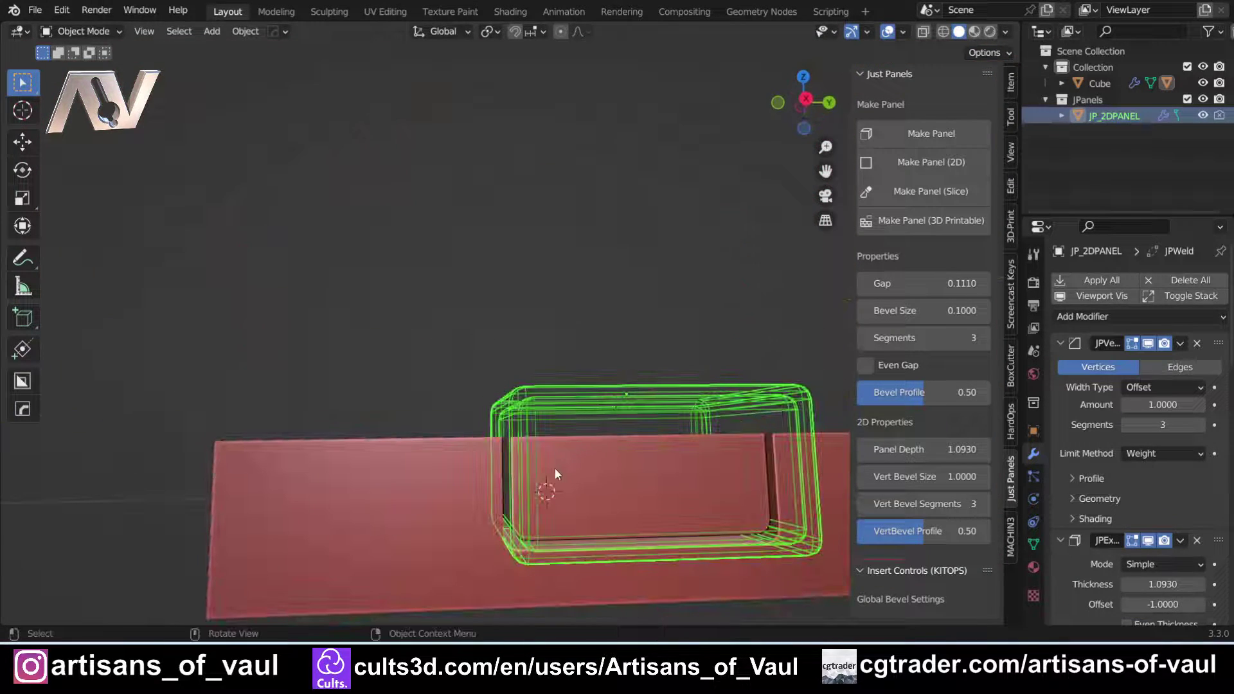
pyautogui.keyDown('shift'); pyautogui.moveTo(462, 459); pyautogui.dragTo(350, 331, button='middle'); pyautogui.keyUp('shift')
pyautogui.scroll(4, 340, 252)
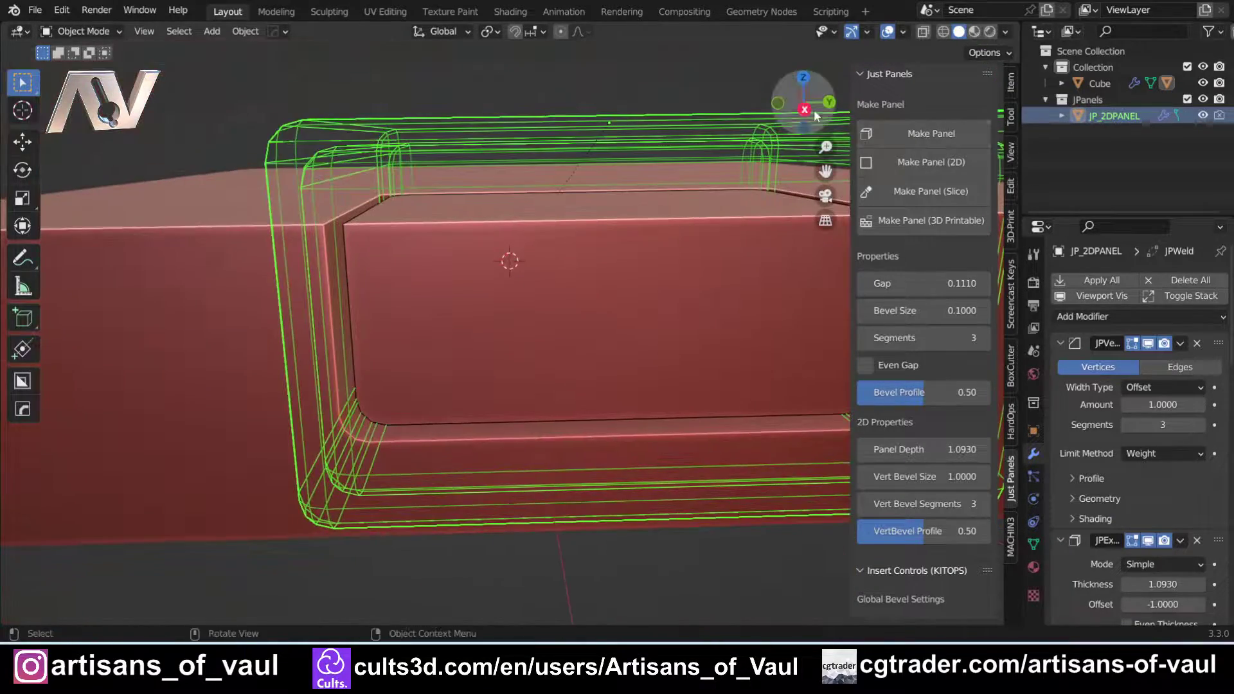
pyautogui.click(804, 110)
pyautogui.keyDown('shift'); pyautogui.moveTo(501, 366); pyautogui.dragTo(170, 378, button='middle'); pyautogui.keyUp('shift')
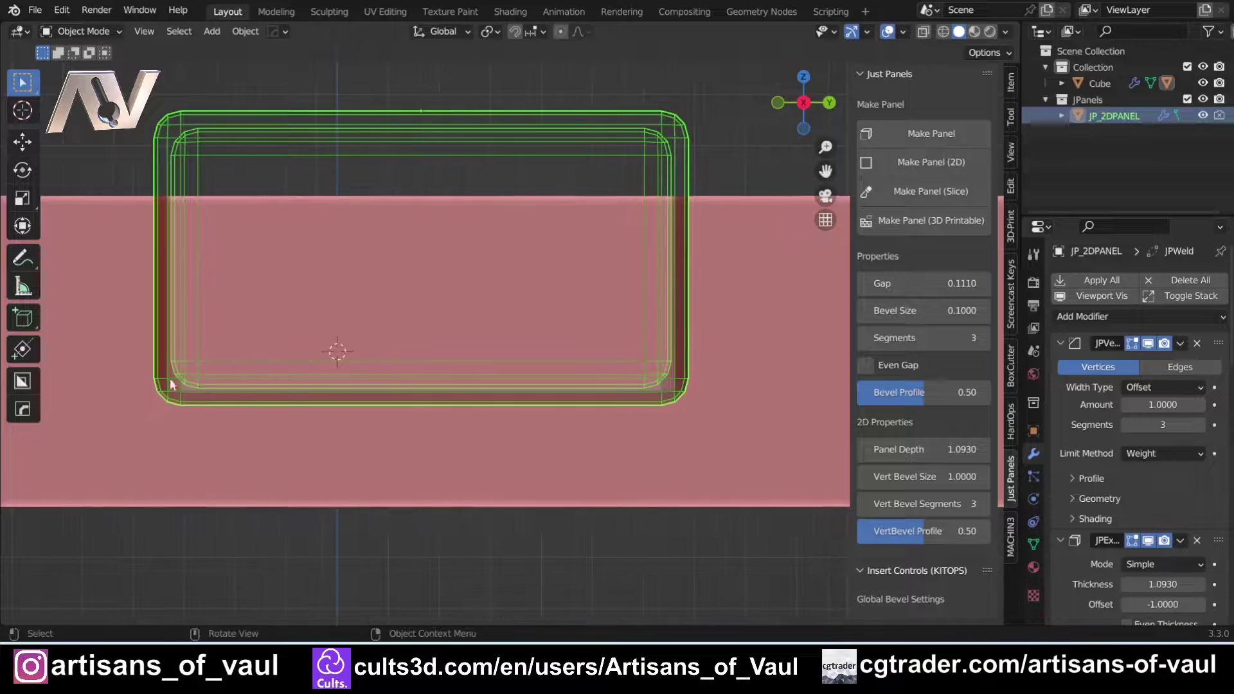
pyautogui.moveTo(398, 168); pyautogui.dragTo(488, 302, button='middle')
pyautogui.keyDown('shift'); pyautogui.moveTo(488, 301); pyautogui.dragTo(522, 622, button='middle'); pyautogui.keyUp('shift')
pyautogui.moveTo(433, 545); pyautogui.dragTo(453, 352, button='middle')
# Select the slab and apply all of its modifiers.
pyautogui.moveTo(270, 443); pyautogui.dragTo(289, 350, button='middle')
pyautogui.click(1099, 84)
pyautogui.click(1099, 283)
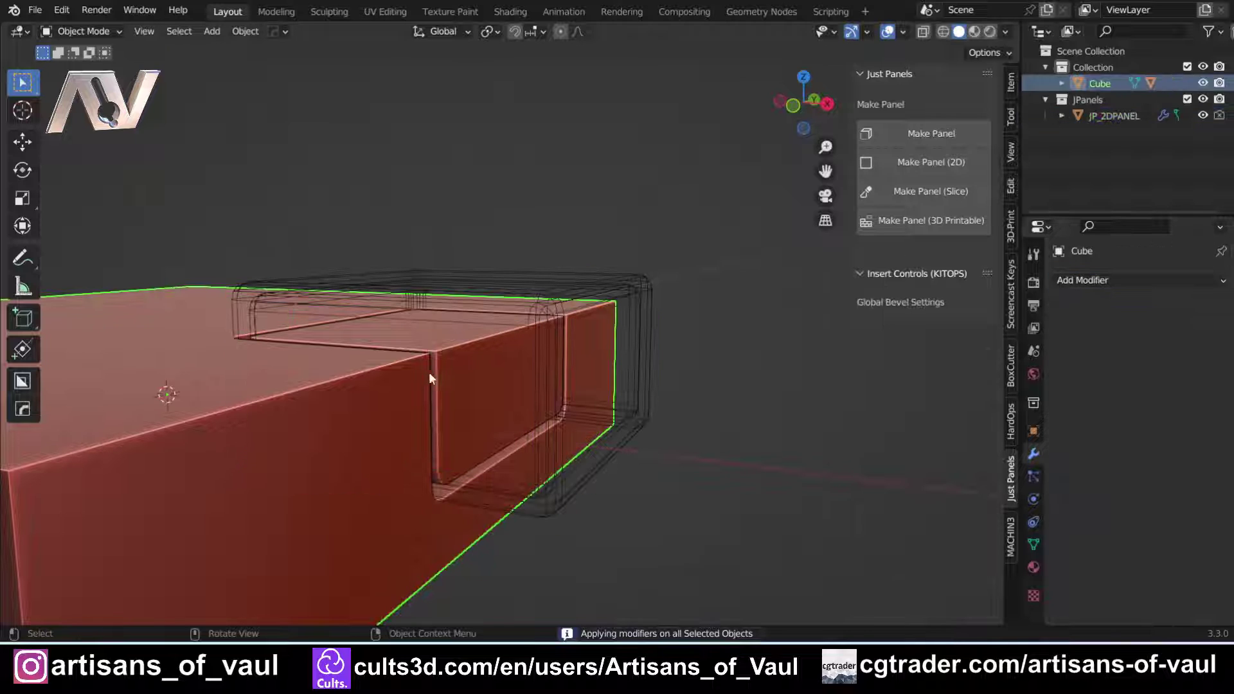
# Hide the 2D panel cutter object wrapped around the slab's edge.
pyautogui.click(493, 279)
pyautogui.press('h')
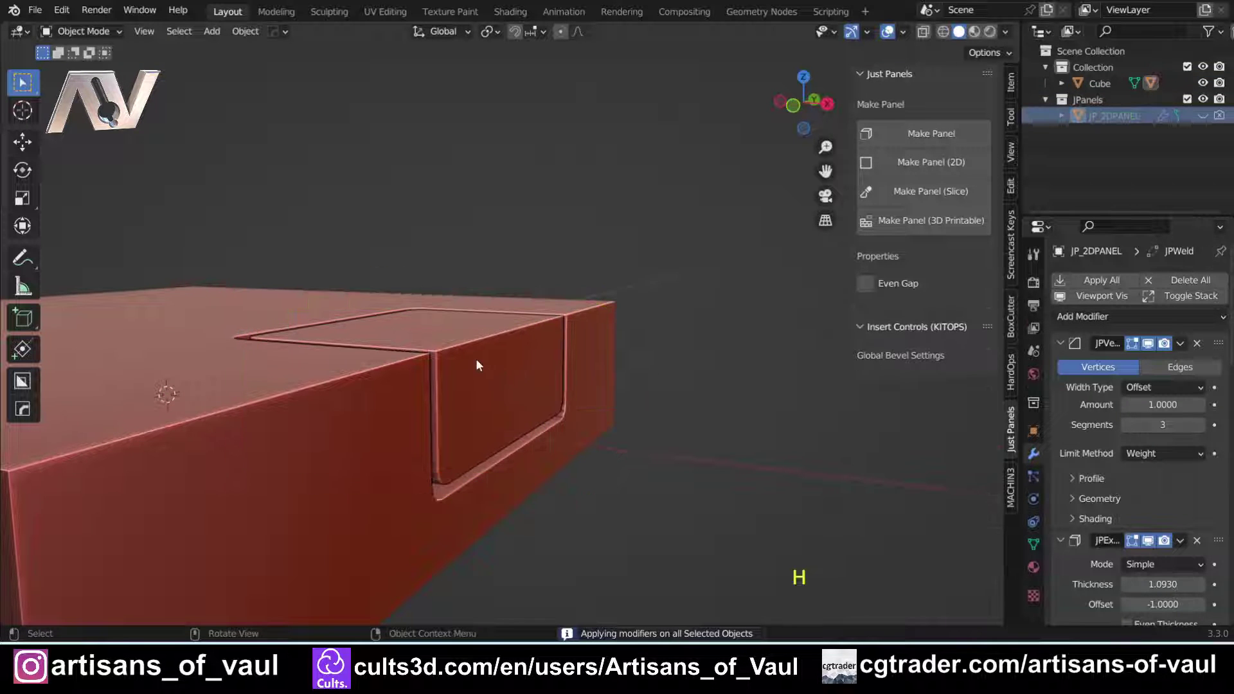
pyautogui.moveTo(476, 359); pyautogui.dragTo(437, 344, button='middle')
# Separate all of the slab's geometry by loose parts so the panel block becomes its own object.
pyautogui.click(449, 367)
pyautogui.scroll(-3, 315, 380)
pyautogui.press('Tab')
pyautogui.click(313, 342)
pyautogui.scroll(3, 360, 345)
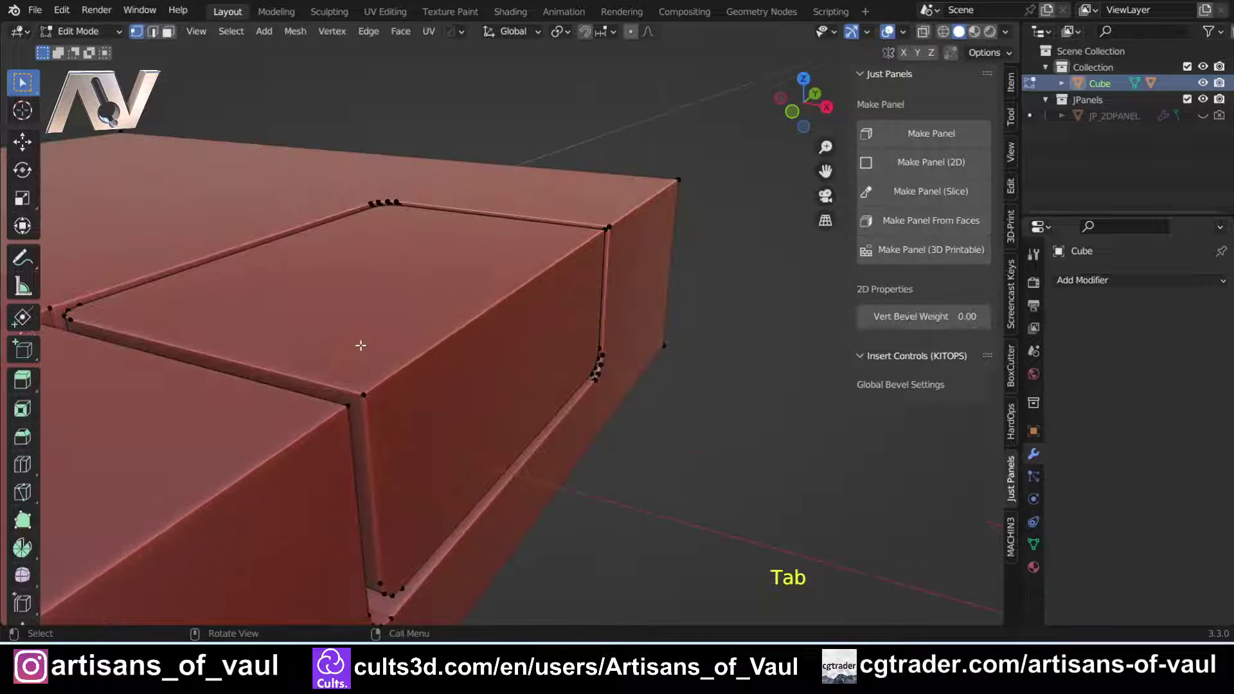
pyautogui.press('a')
pyautogui.press('p')
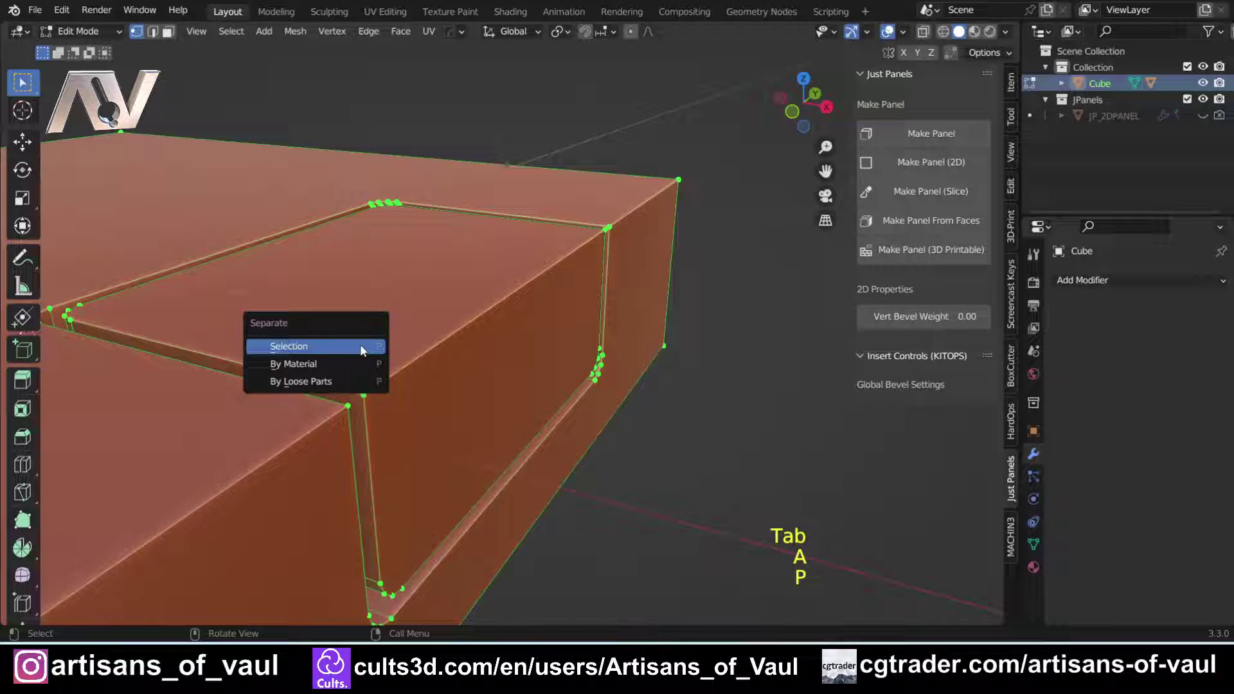
pyautogui.click(359, 381)
pyautogui.press('Tab')
pyautogui.scroll(-3, 385, 372)
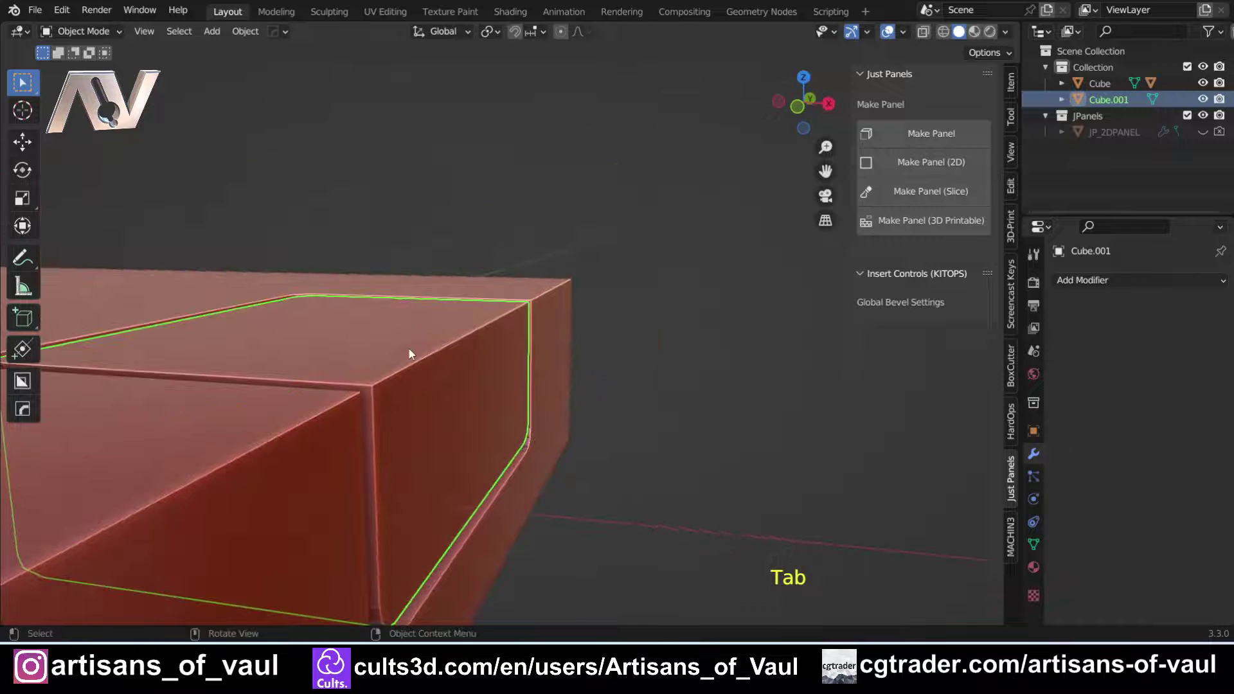
# Check that the panel block is detached by moving it out of the slab, and cancel the move.
pyautogui.press('g')
pyautogui.rightClick(572, 193)
pyautogui.scroll(-3, 572, 202)
pyautogui.moveTo(570, 201); pyautogui.dragTo(445, 286, button='middle')
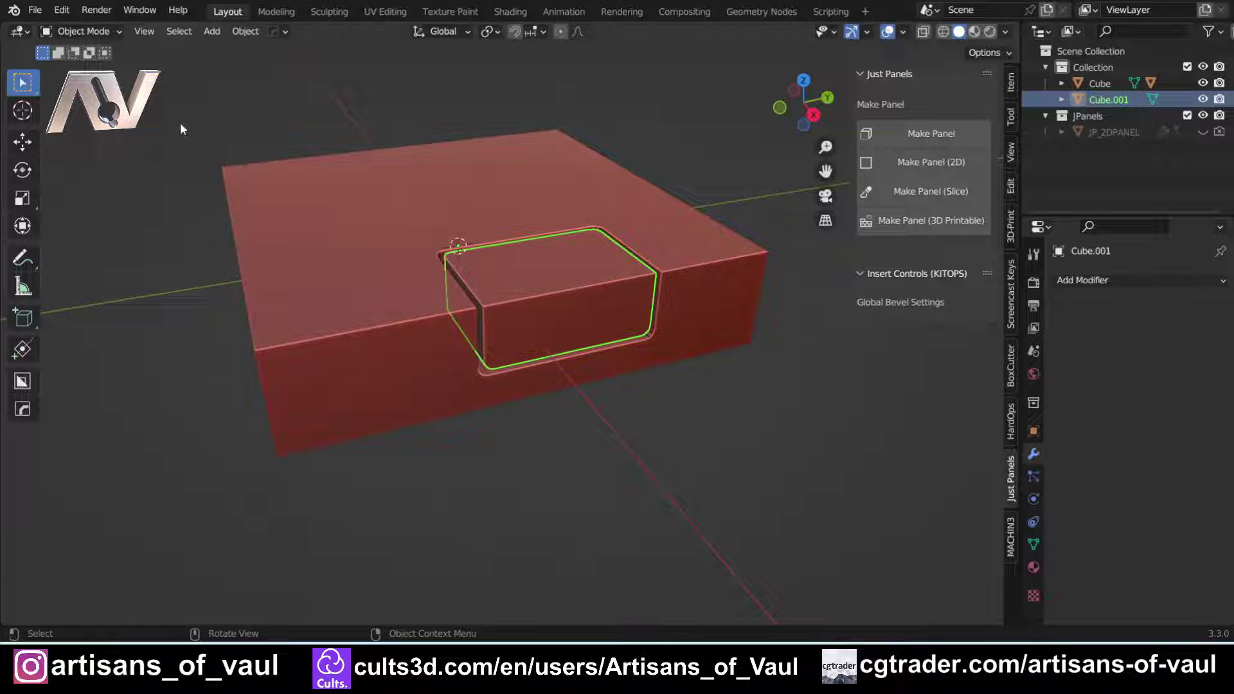
# Delete the slab and its separated panel block, and add a new, enlarged cube.
pyautogui.moveTo(180, 125); pyautogui.dragTo(692, 464)
pyautogui.press('Delete')
pyautogui.hotkey('shift', 'a')
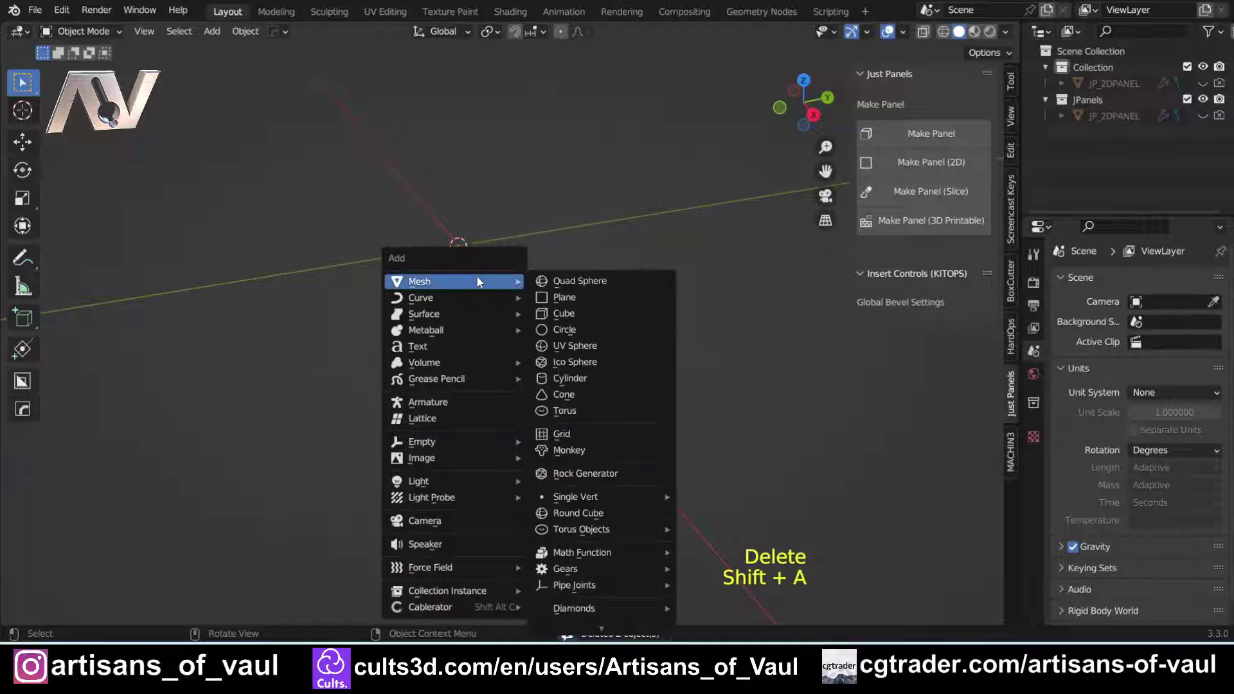
pyautogui.click(571, 321)
pyautogui.press('s')
pyautogui.click(932, 414)
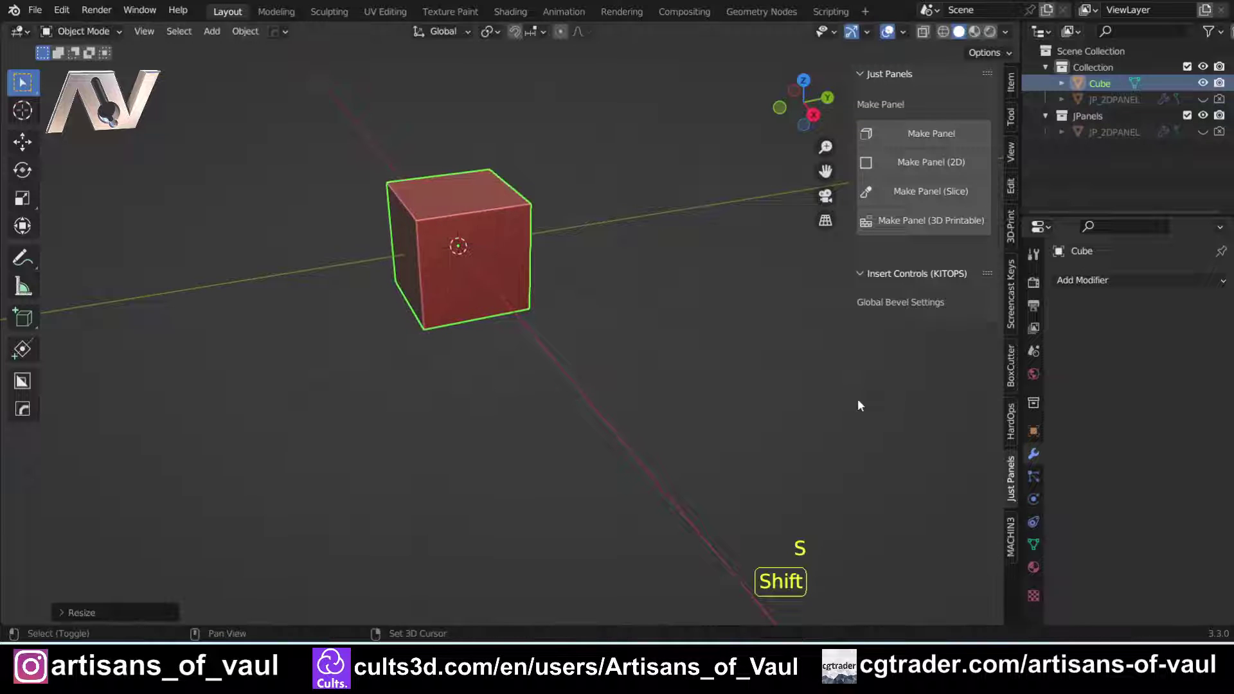
# Scale the new cube on every axis except Z to form a wide, flat slab.
pyautogui.press('s')
pyautogui.hotkey('shift', 'z')
pyautogui.click(707, 400)
pyautogui.scroll(-3, 708, 401)
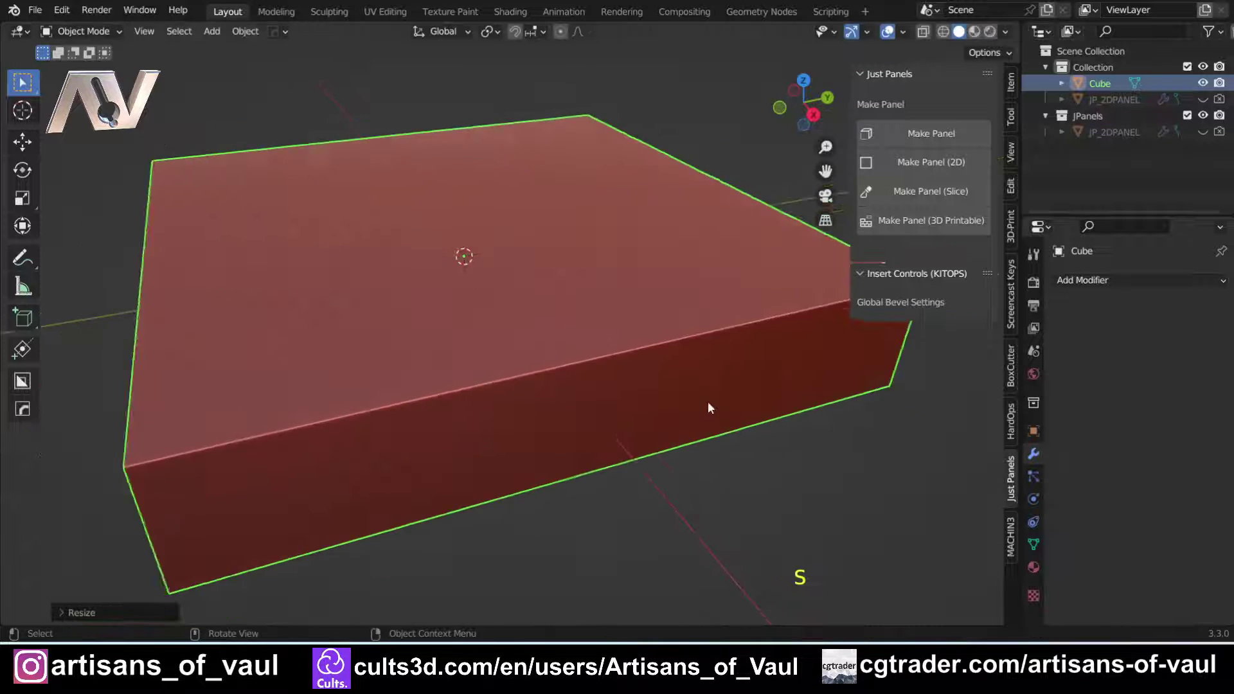
pyautogui.moveTo(600, 381); pyautogui.dragTo(683, 402, button='middle')
pyautogui.click(684, 407)
# Add a second cube, enlarge it and move it so it protrudes partly through the slab's upper face.
pyautogui.moveTo(493, 465); pyautogui.dragTo(479, 420, button='middle')
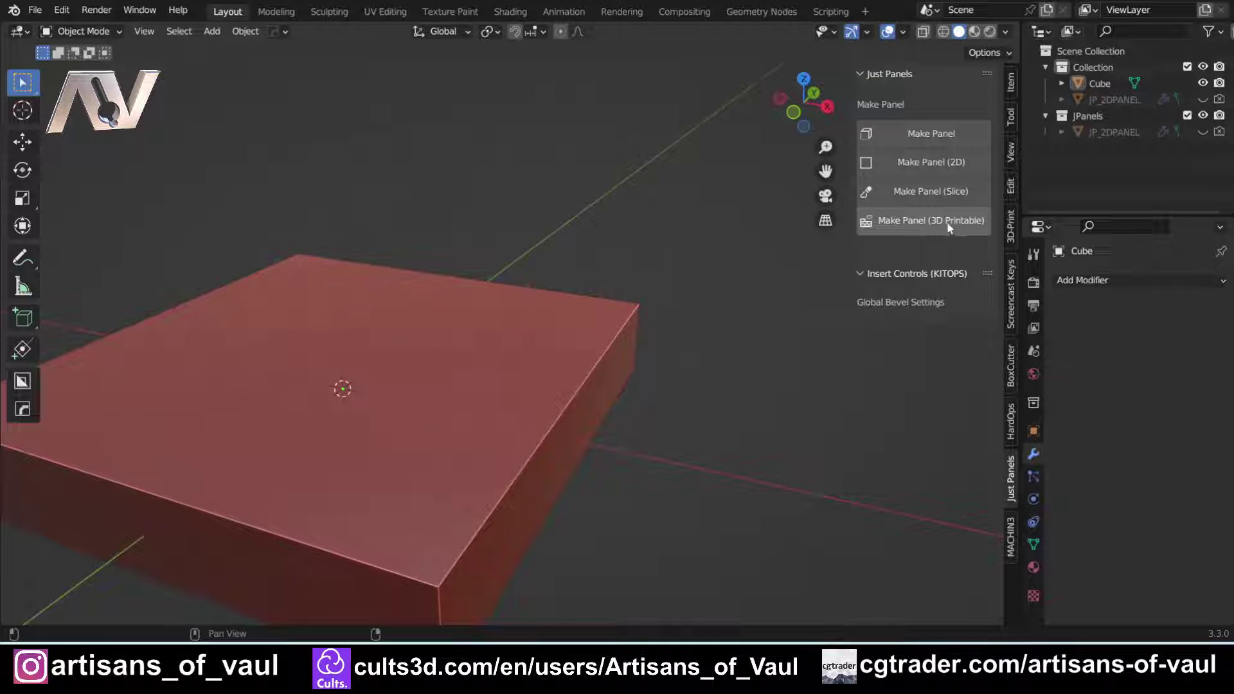
pyautogui.scroll(3, 539, 374)
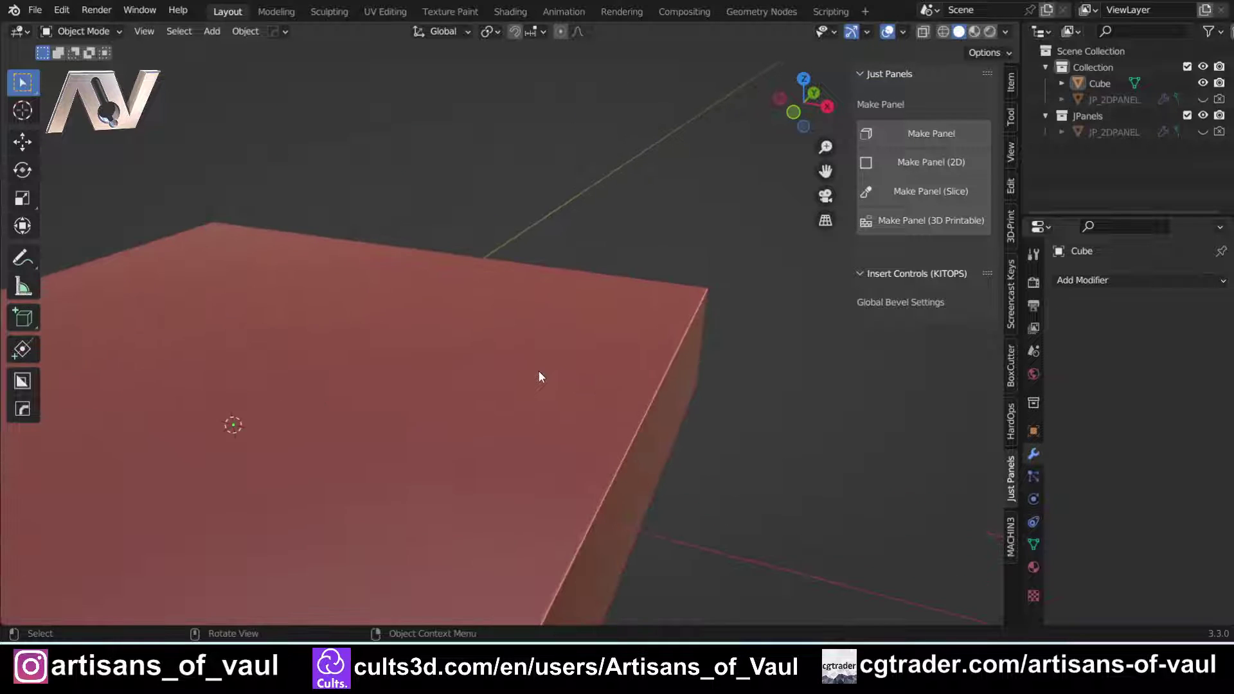
pyautogui.scroll(-2, 558, 374)
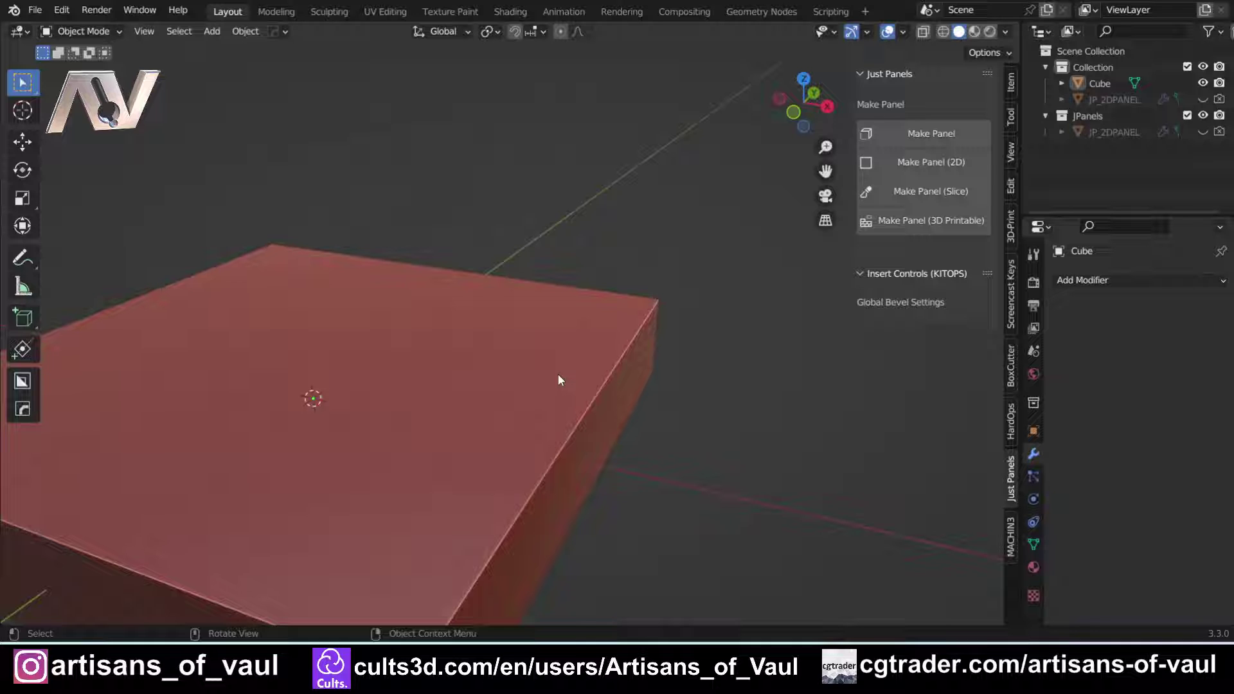
pyautogui.hotkey('shift', 'a')
pyautogui.moveTo(558, 299)
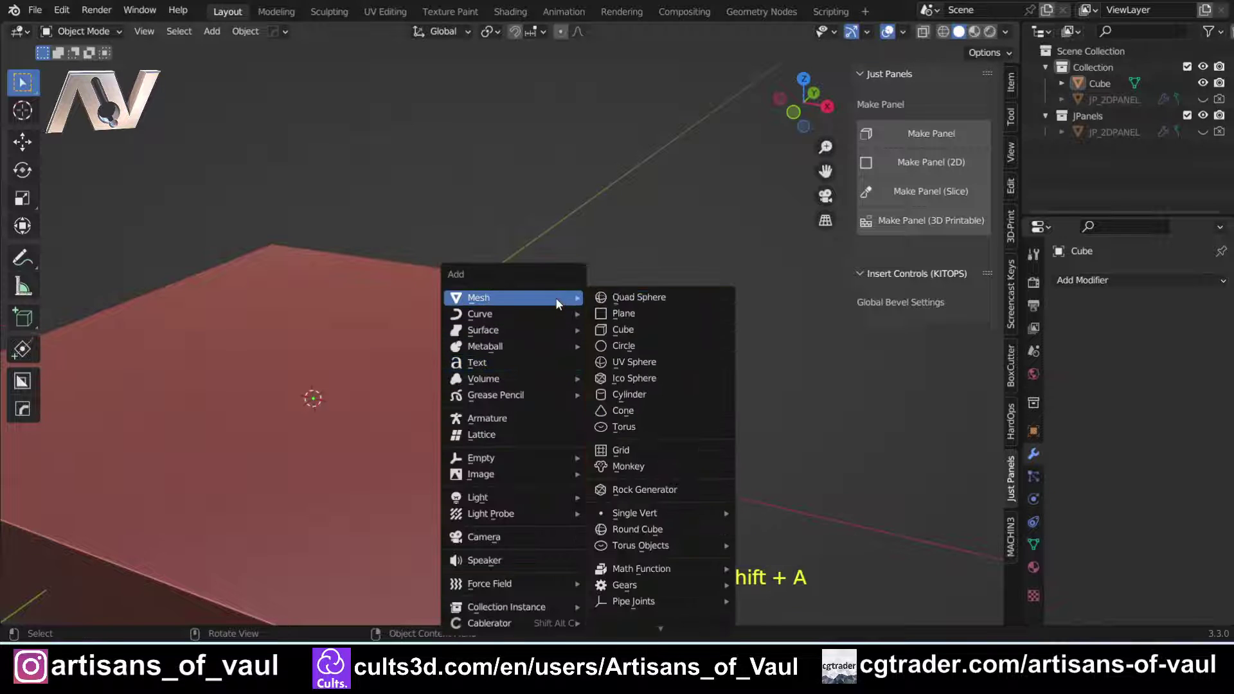
pyautogui.click(648, 333)
pyautogui.scroll(-2, 477, 409)
pyautogui.press('s')
pyautogui.click(634, 452)
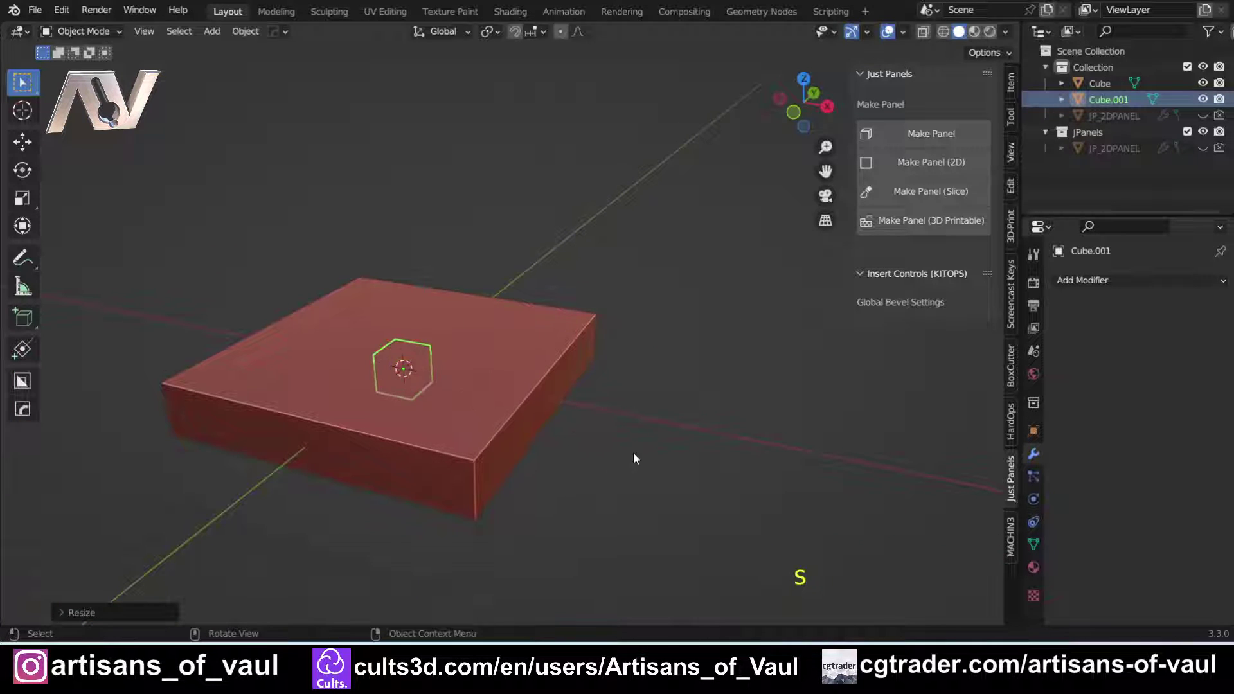
pyautogui.moveTo(633, 452); pyautogui.dragTo(476, 447, button='middle')
pyautogui.press('g')
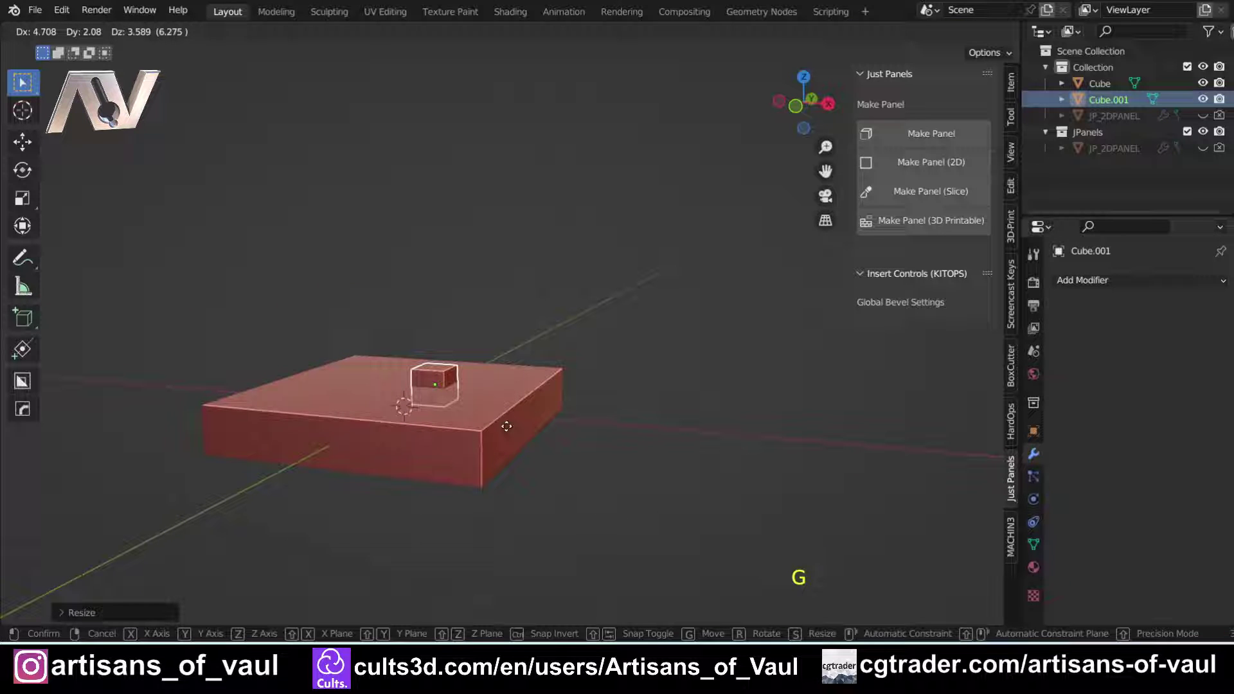
pyautogui.click(482, 422)
# Select the slab along with the small cube and make a 3D printable panel on the slab's upper face.
pyautogui.scroll(6, 482, 422)
pyautogui.keyDown('shift'); pyautogui.moveTo(399, 369); pyautogui.dragTo(565, 340, button='middle'); pyautogui.keyUp('shift')
pyautogui.moveTo(565, 341); pyautogui.dragTo(395, 300, button='middle')
pyautogui.scroll(3, 395, 299)
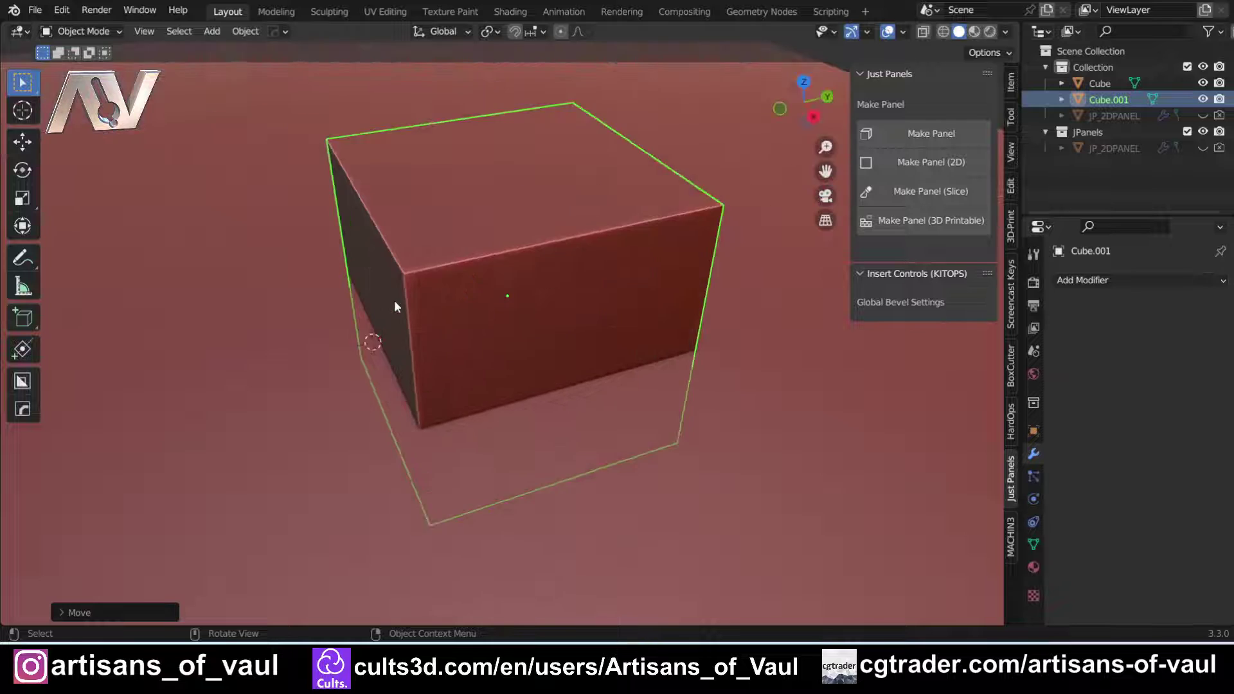
pyautogui.scroll(-3, 394, 301)
pyautogui.keyDown('shift'); pyautogui.click(282, 236); pyautogui.keyUp('shift')
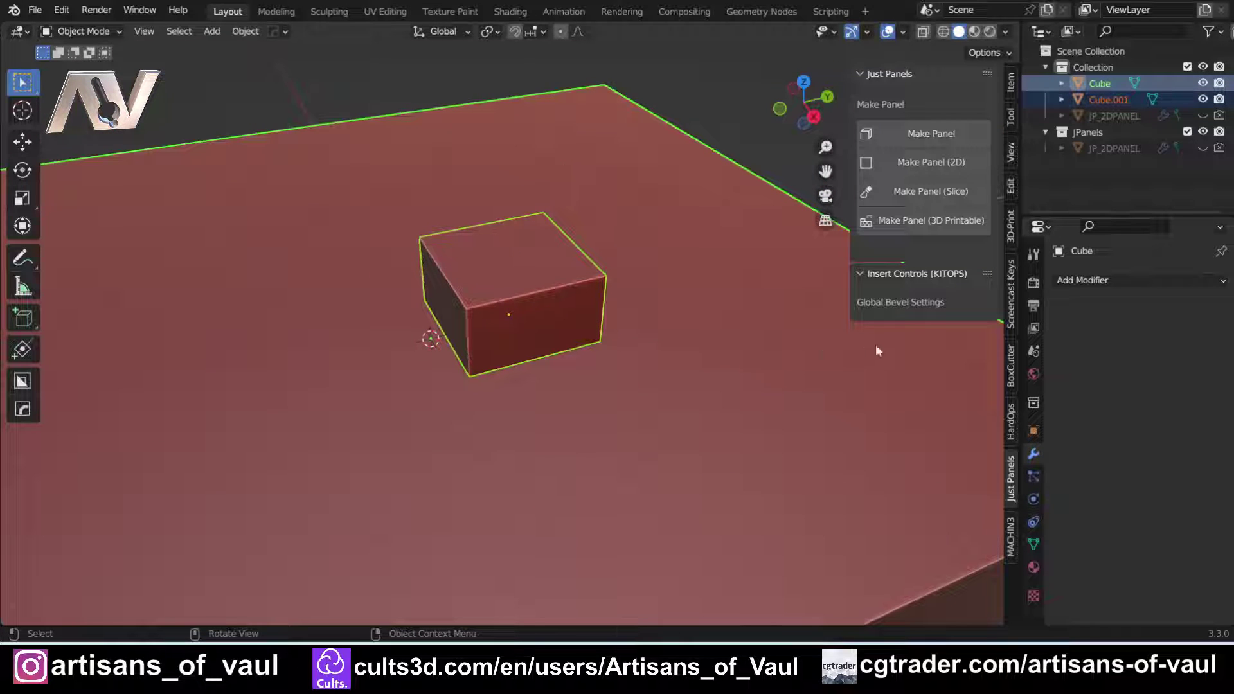
pyautogui.click(908, 219)
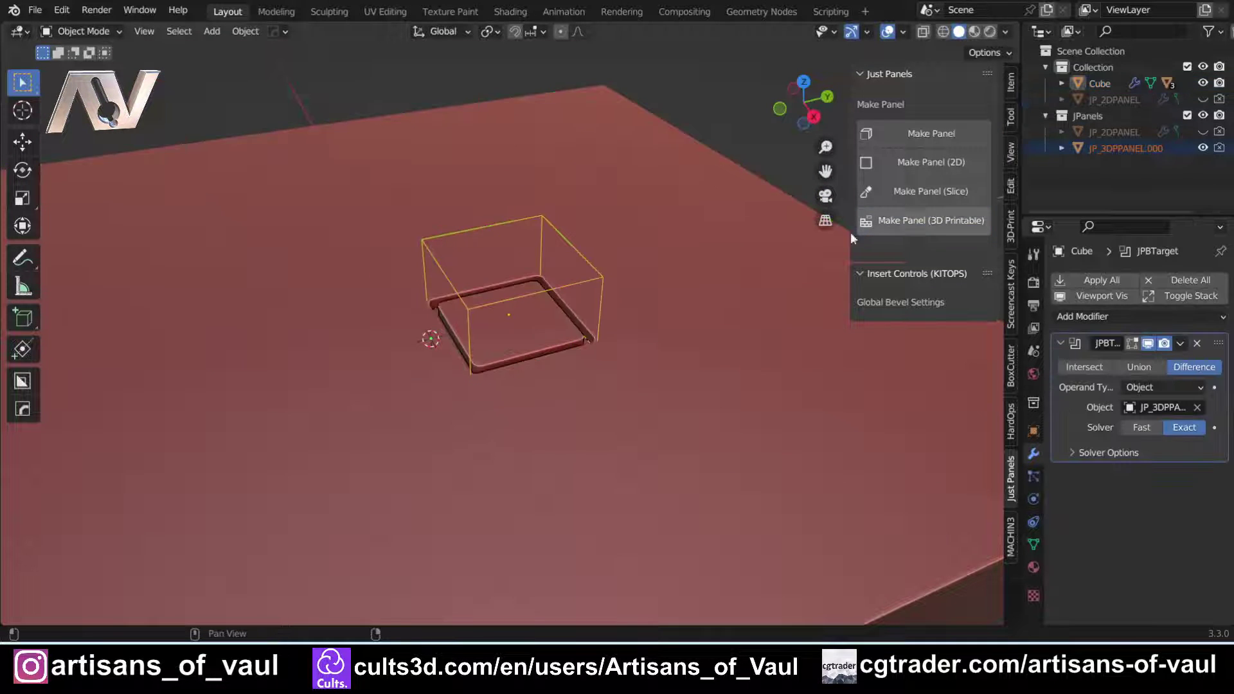
# Examine the groove and rounded corners of the 3D printable panel up close from several angles.
pyautogui.scroll(3, 559, 297)
pyautogui.moveTo(557, 292); pyautogui.dragTo(476, 454, button='middle')
pyautogui.scroll(3, 476, 454)
pyautogui.moveTo(385, 437); pyautogui.dragTo(476, 313, button='middle')
pyautogui.scroll(2, 475, 313)
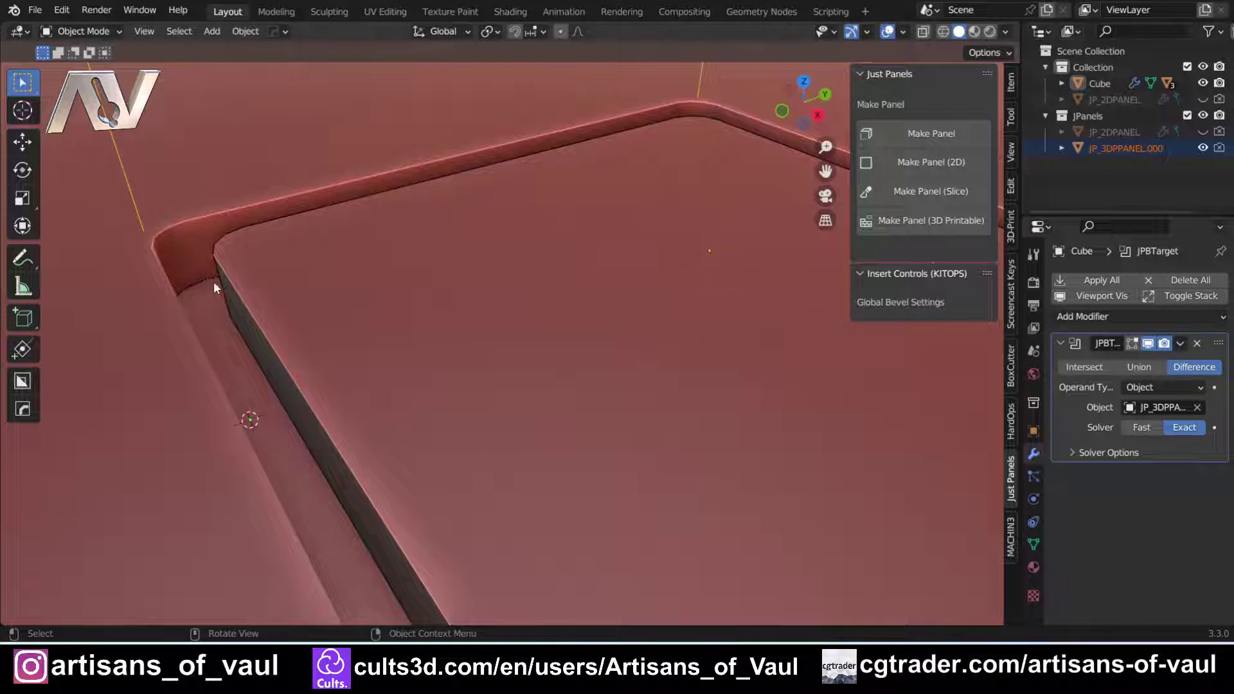
pyautogui.scroll(-3, 214, 282)
pyautogui.moveTo(501, 373); pyautogui.dragTo(450, 399, button='middle')
pyautogui.scroll(-4, 454, 215)
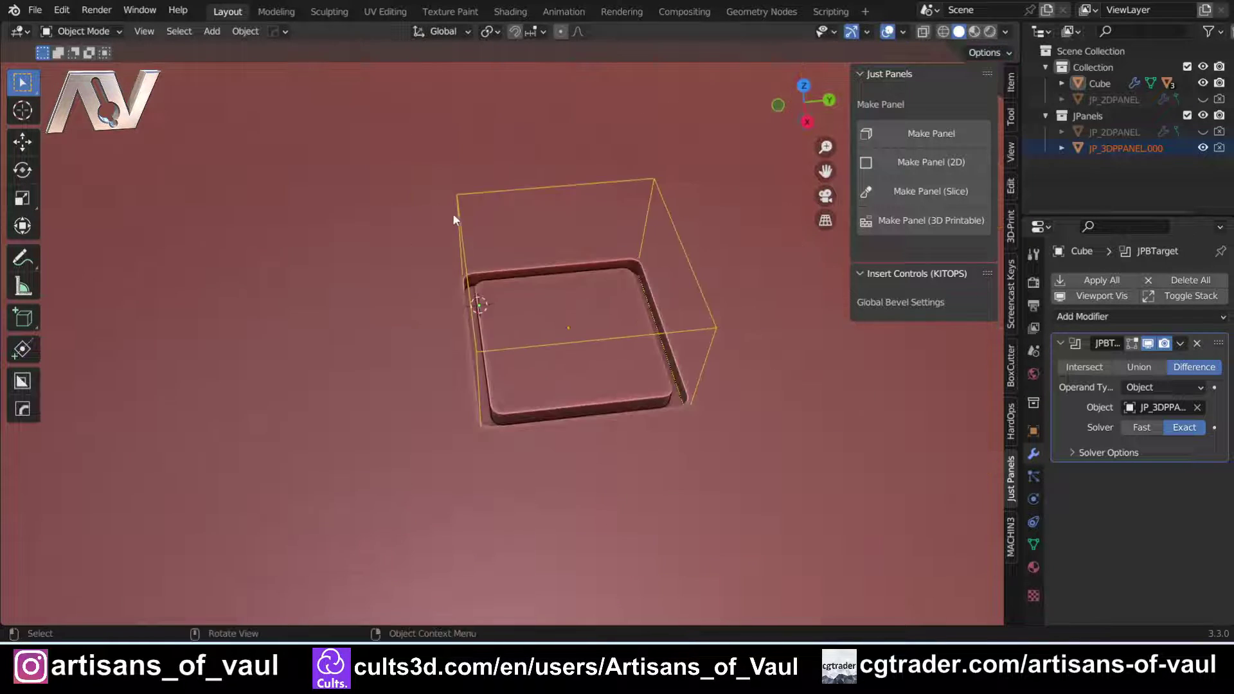
# Select the 3D printable panel cutter and set its Panel Depth to -0.680.
pyautogui.click(474, 194)
pyautogui.scroll(4, 450, 257)
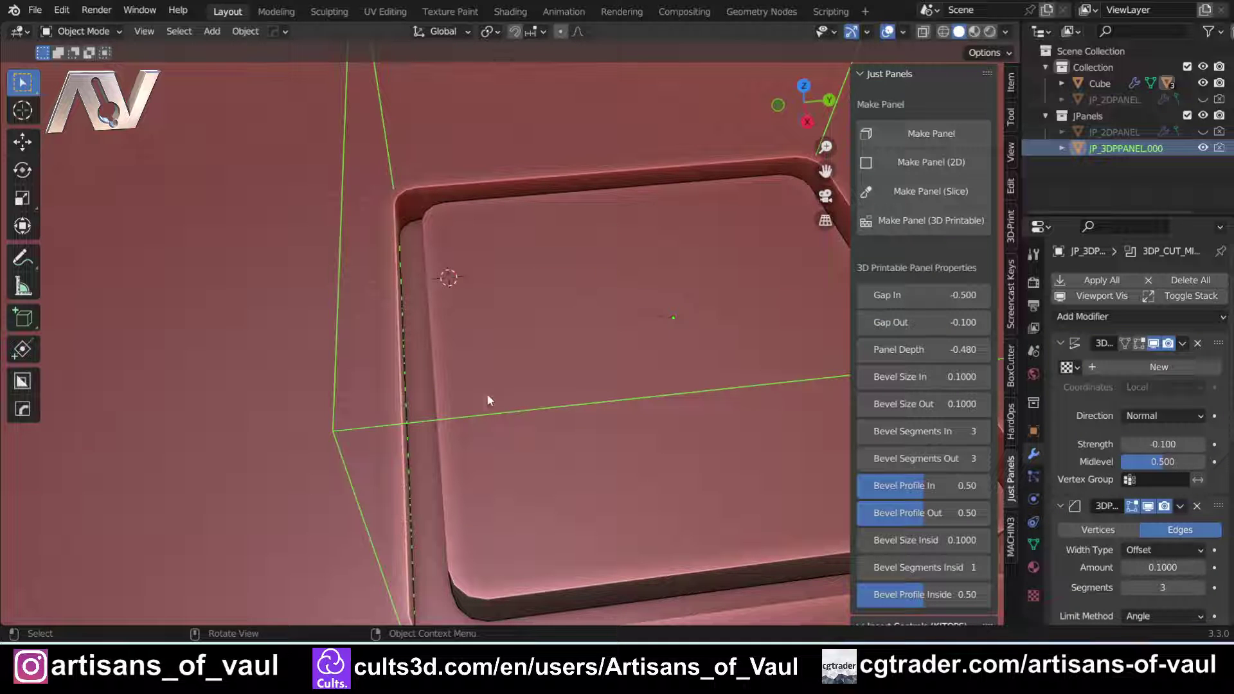
pyautogui.scroll(-2, 915, 311)
pyautogui.scroll(2, 915, 312)
pyautogui.moveTo(507, 463); pyautogui.dragTo(510, 383, button='middle')
pyautogui.keyDown('shift'); pyautogui.moveTo(511, 383); pyautogui.dragTo(496, 361, button='middle'); pyautogui.keyUp('shift')
pyautogui.scroll(2, 508, 359)
pyautogui.scroll(-3, 507, 360)
pyautogui.scroll(2, 488, 361)
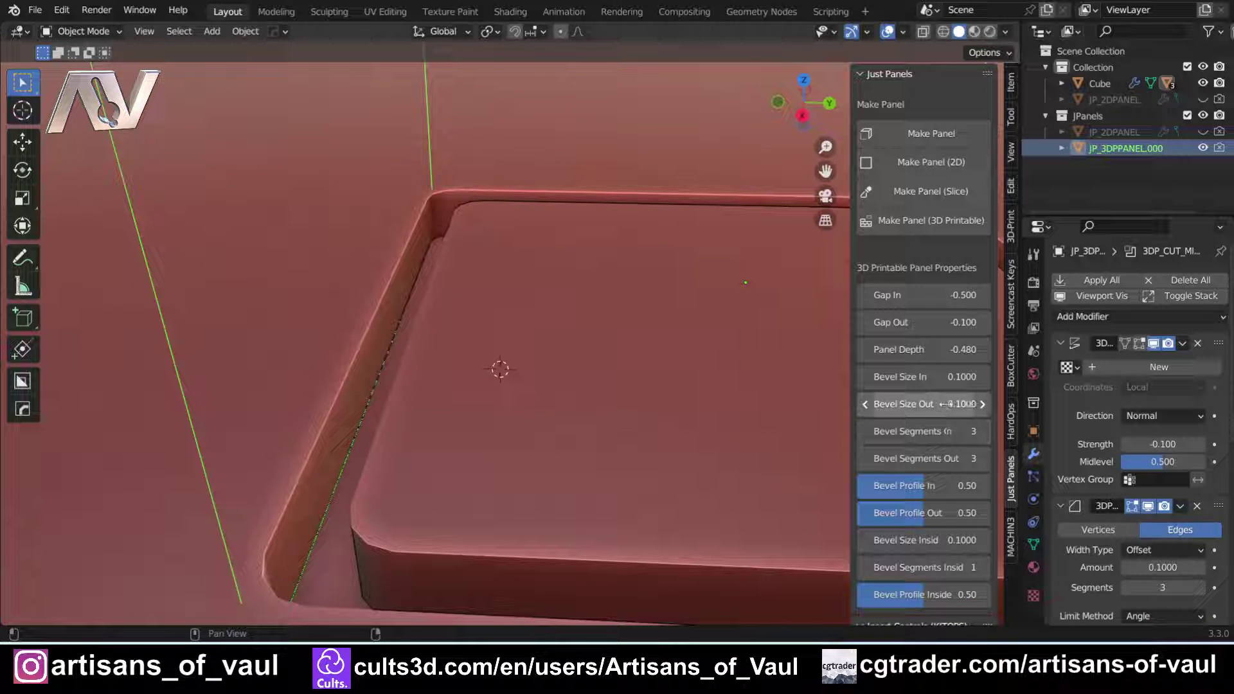
pyautogui.scroll(-2, 912, 412)
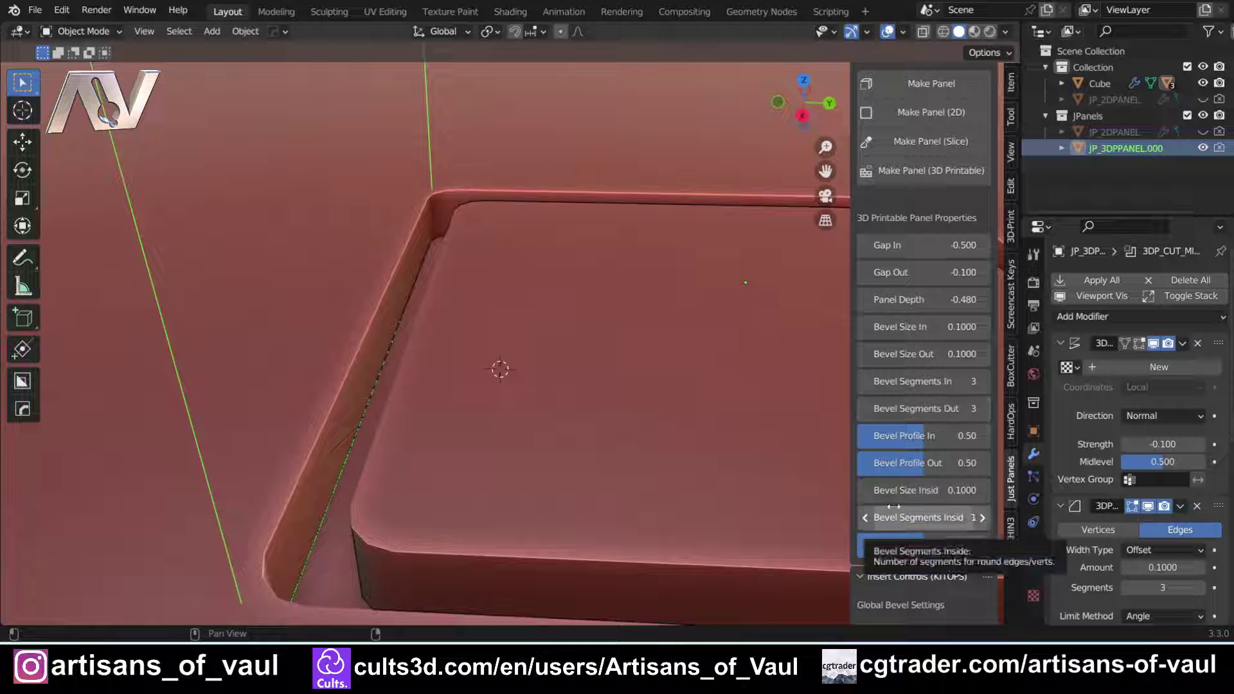
pyautogui.moveTo(918, 299)
pyautogui.mouseDown()
pyautogui.moveTo(963, 299)
pyautogui.moveTo(889, 299)
pyautogui.moveTo(940, 300)
pyautogui.moveTo(920, 299)
pyautogui.mouseUp()
# Examine the panel's groove and its inner and outer corners from directly above.
pyautogui.scroll(-3, 572, 300)
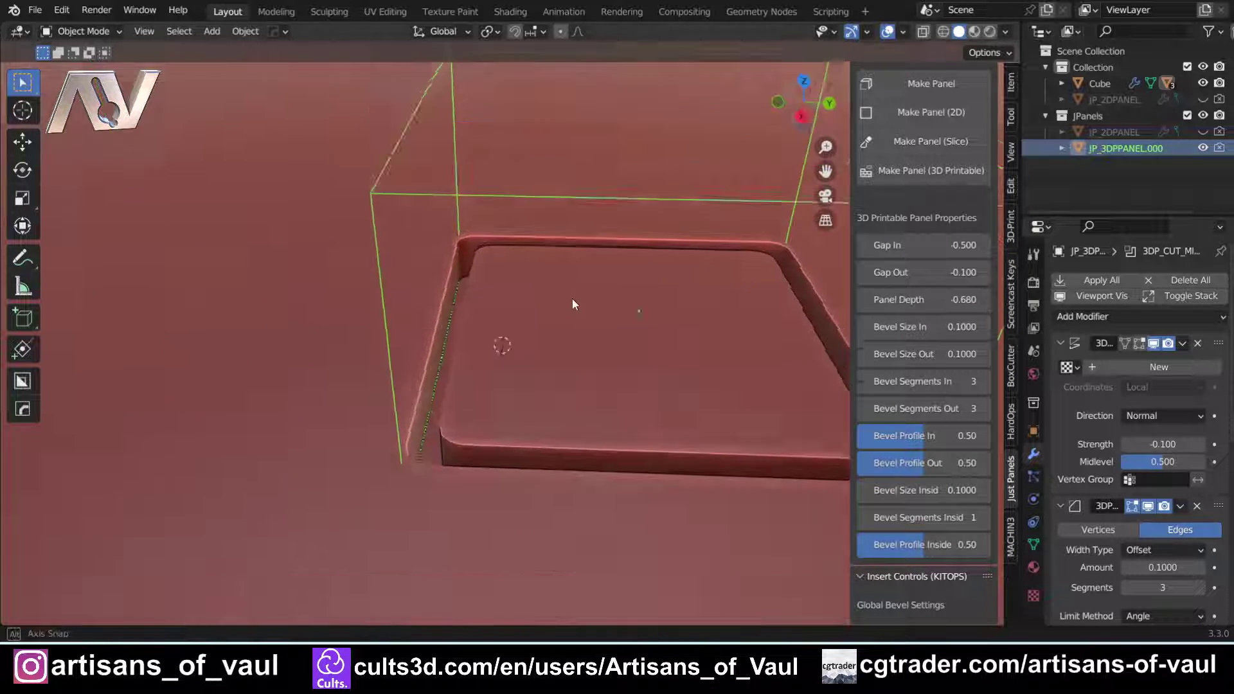
pyautogui.moveTo(572, 299); pyautogui.dragTo(500, 421, button='middle')
pyautogui.scroll(3, 455, 330)
pyautogui.keyDown('shift'); pyautogui.moveTo(455, 331); pyautogui.dragTo(532, 410, button='middle'); pyautogui.keyUp('shift')
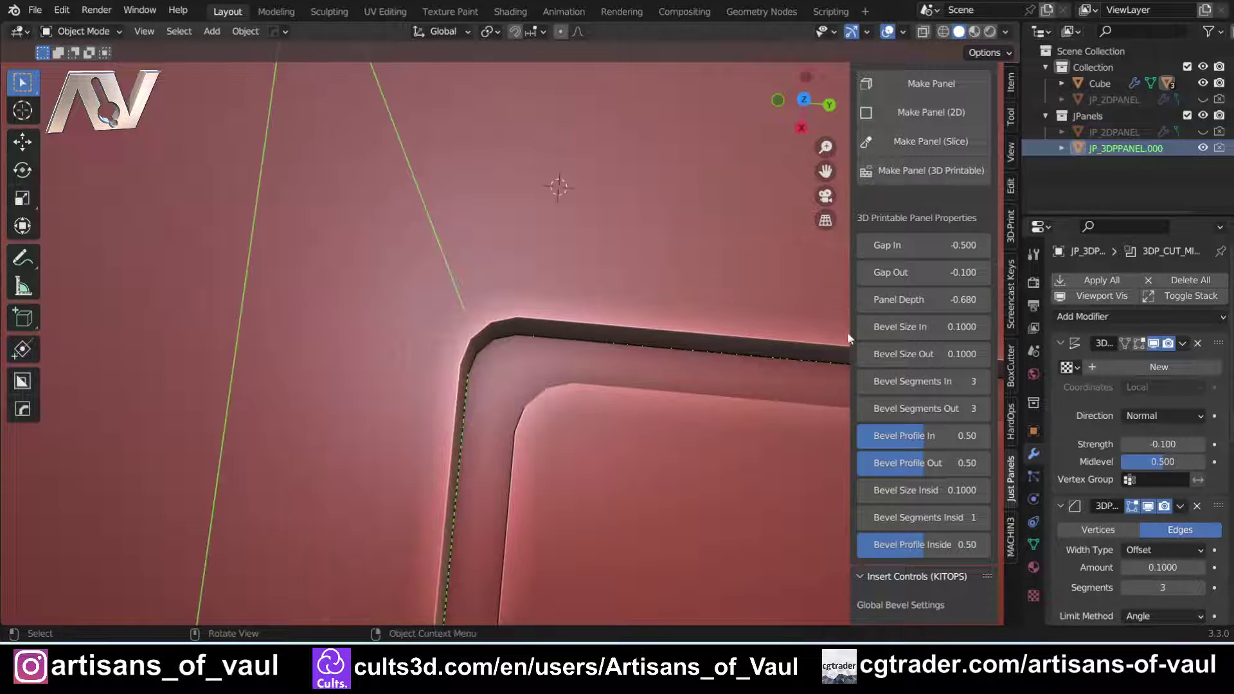
pyautogui.hotkey('ctrl', 'z')
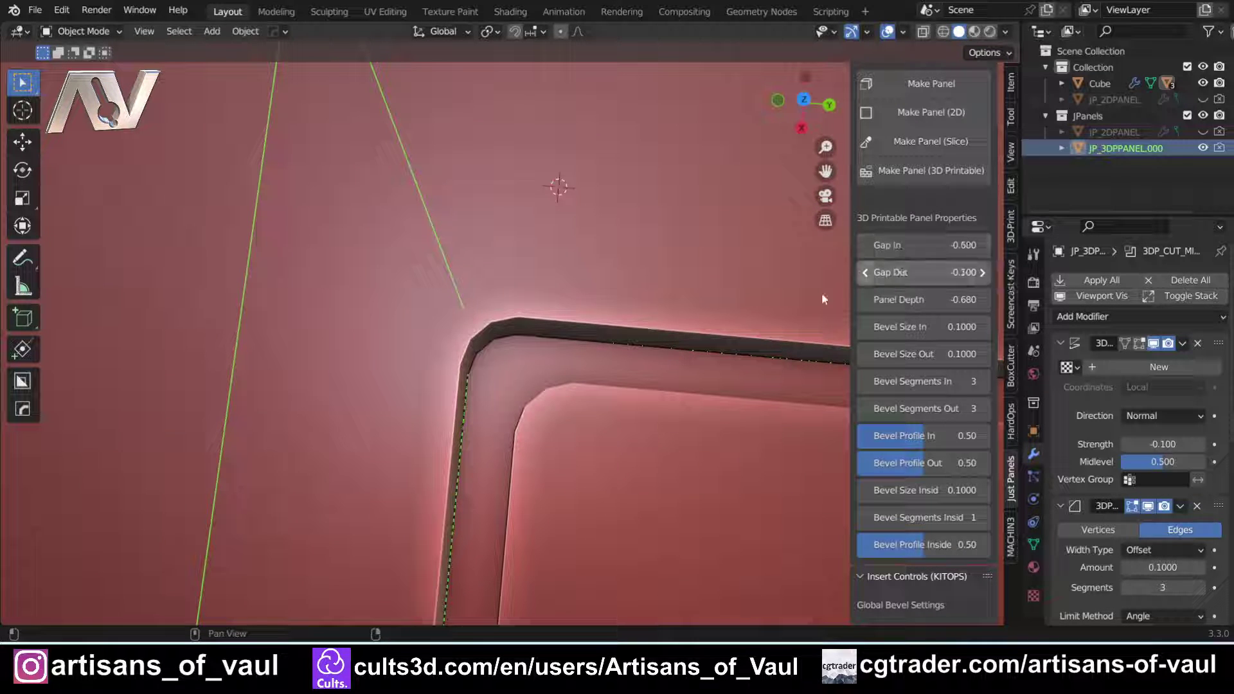
pyautogui.click(804, 99)
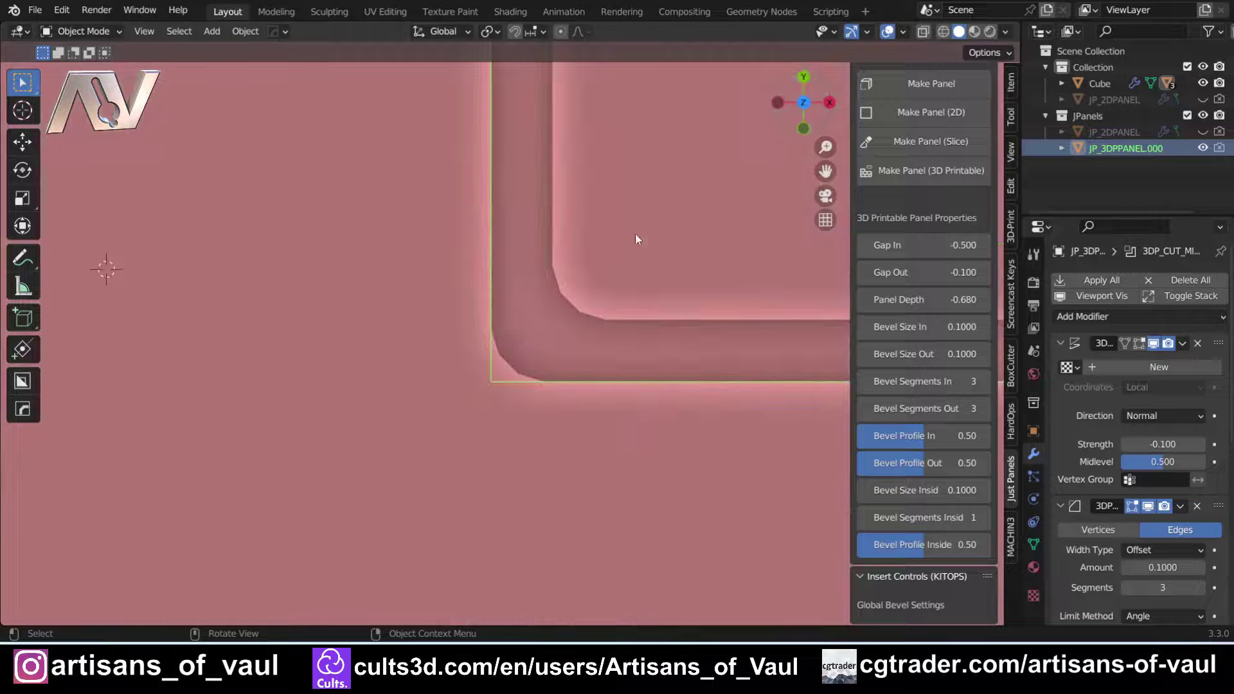
pyautogui.scroll(-5, 626, 275)
pyautogui.keyDown('shift'); pyautogui.moveTo(538, 295); pyautogui.dragTo(405, 356, button='middle'); pyautogui.keyUp('shift')
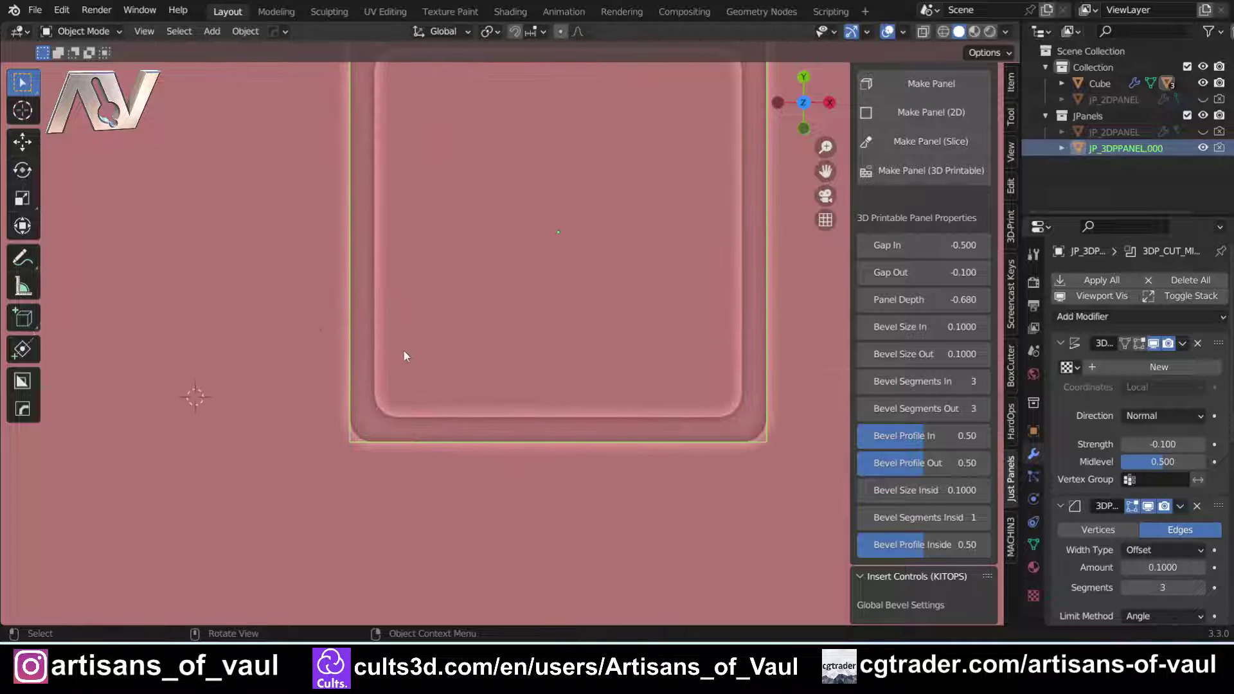
pyautogui.scroll(-3, 762, 195)
pyautogui.scroll(4, 369, 353)
pyautogui.keyDown('shift'); pyautogui.moveTo(374, 349); pyautogui.dragTo(462, 342, button='middle'); pyautogui.keyUp('shift')
pyautogui.scroll(2, 462, 342)
pyautogui.scroll(1, 536, 333)
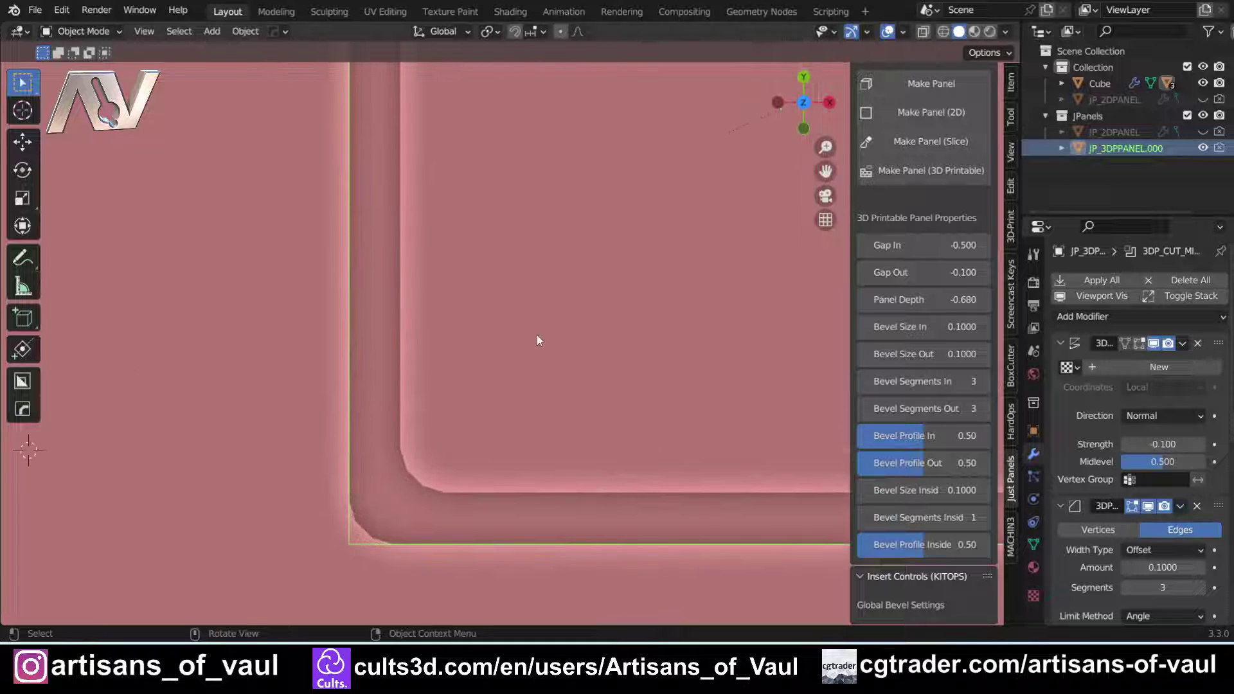
# Set the 3D printable panel's Gap In to 0.000 and its Gap Out to 0.500.
pyautogui.moveTo(947, 246); pyautogui.dragTo(937, 279)
pyautogui.click(945, 250)
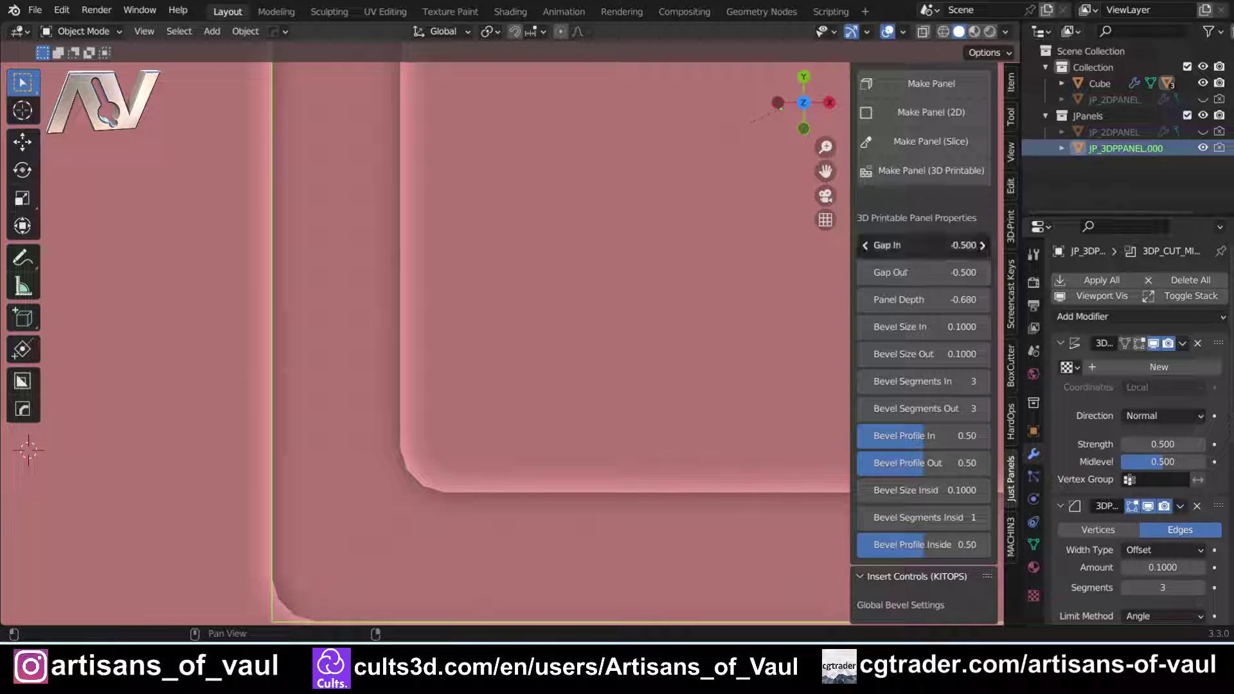
pyautogui.press('Return')
# Set the 3D printable panel's Gap In to -0.300 and its Gap Out to 0.000.
pyautogui.scroll(-5, 244, 349)
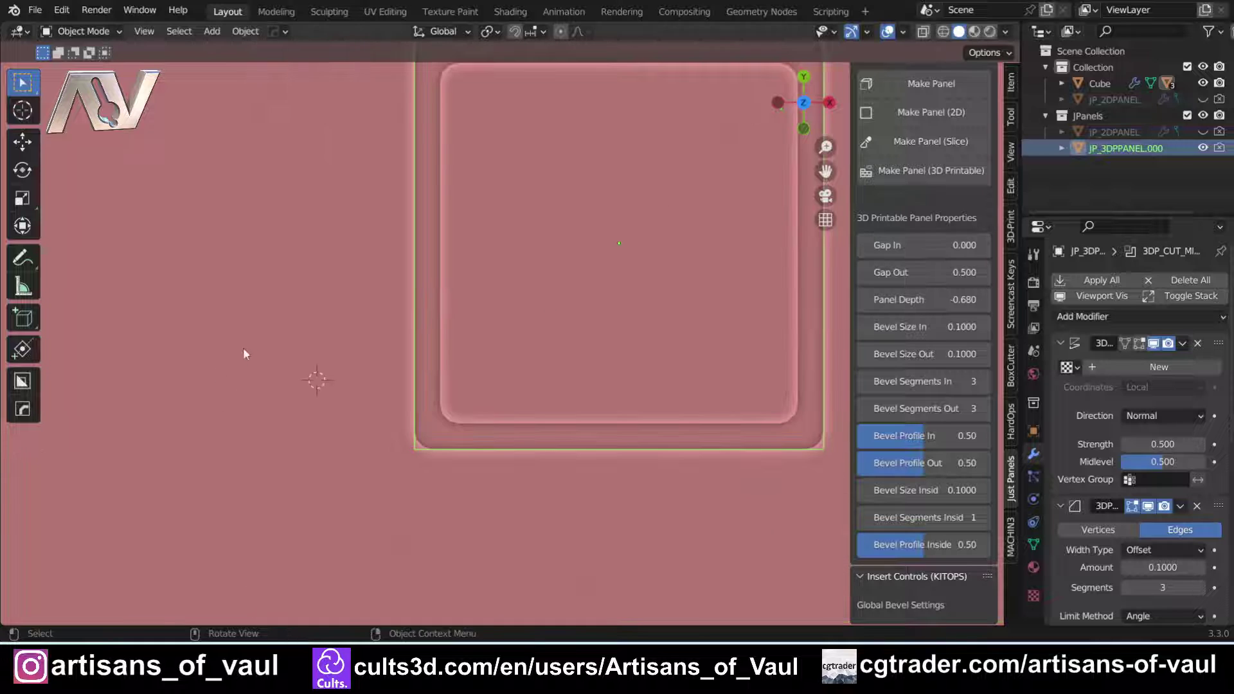
pyautogui.keyDown('shift'); pyautogui.moveTo(458, 289); pyautogui.dragTo(392, 436, button='middle'); pyautogui.keyUp('shift')
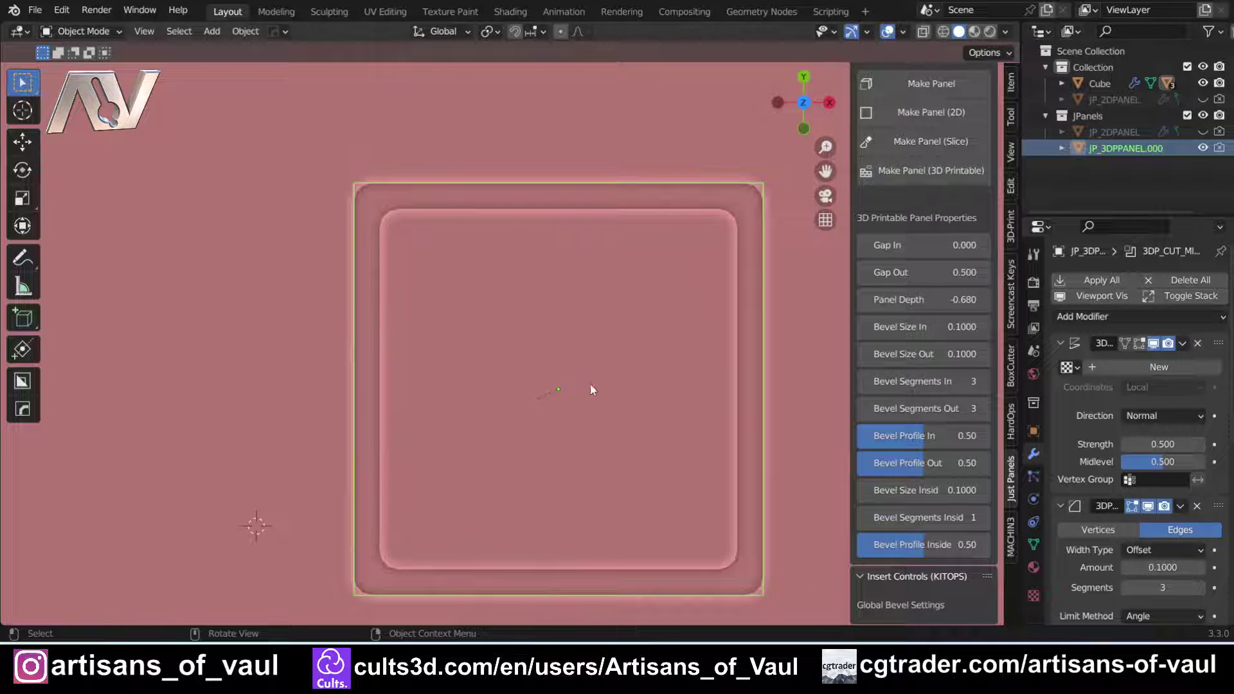
pyautogui.scroll(4, 508, 395)
pyautogui.keyDown('shift'); pyautogui.moveTo(377, 341); pyautogui.dragTo(536, 128, button='middle'); pyautogui.keyUp('shift')
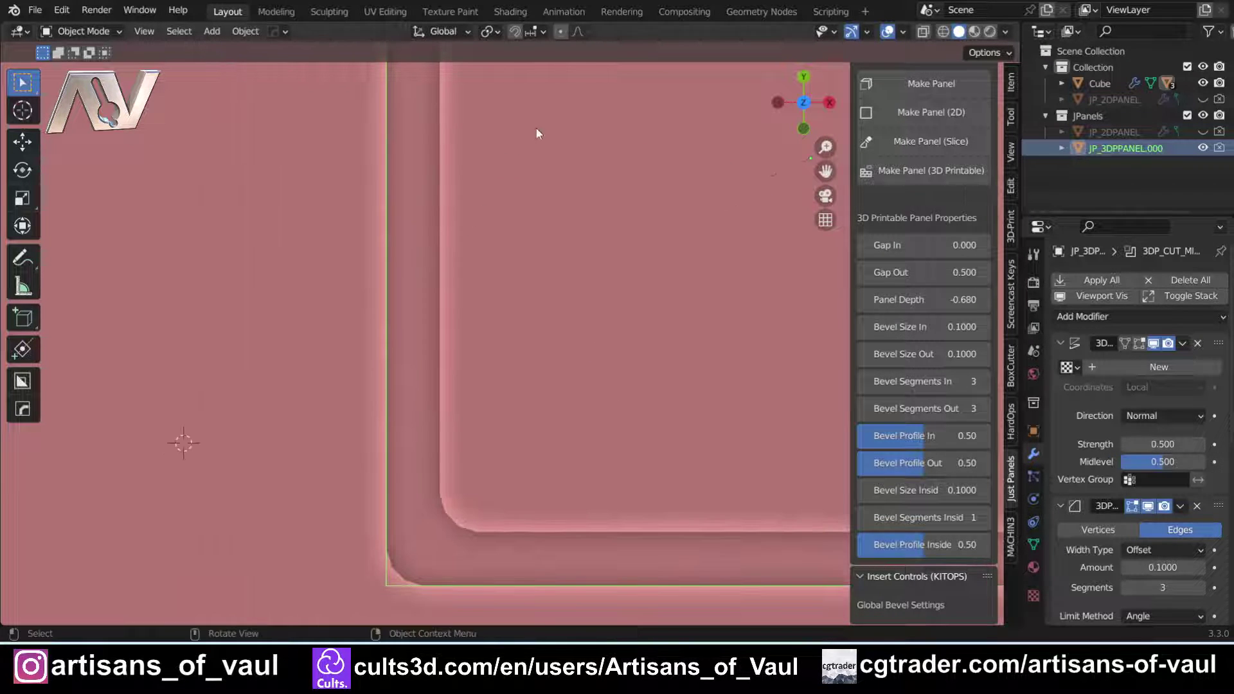
pyautogui.scroll(-2, 680, 311)
pyautogui.keyDown('shift'); pyautogui.moveTo(679, 311); pyautogui.dragTo(587, 356, button='middle'); pyautogui.keyUp('shift')
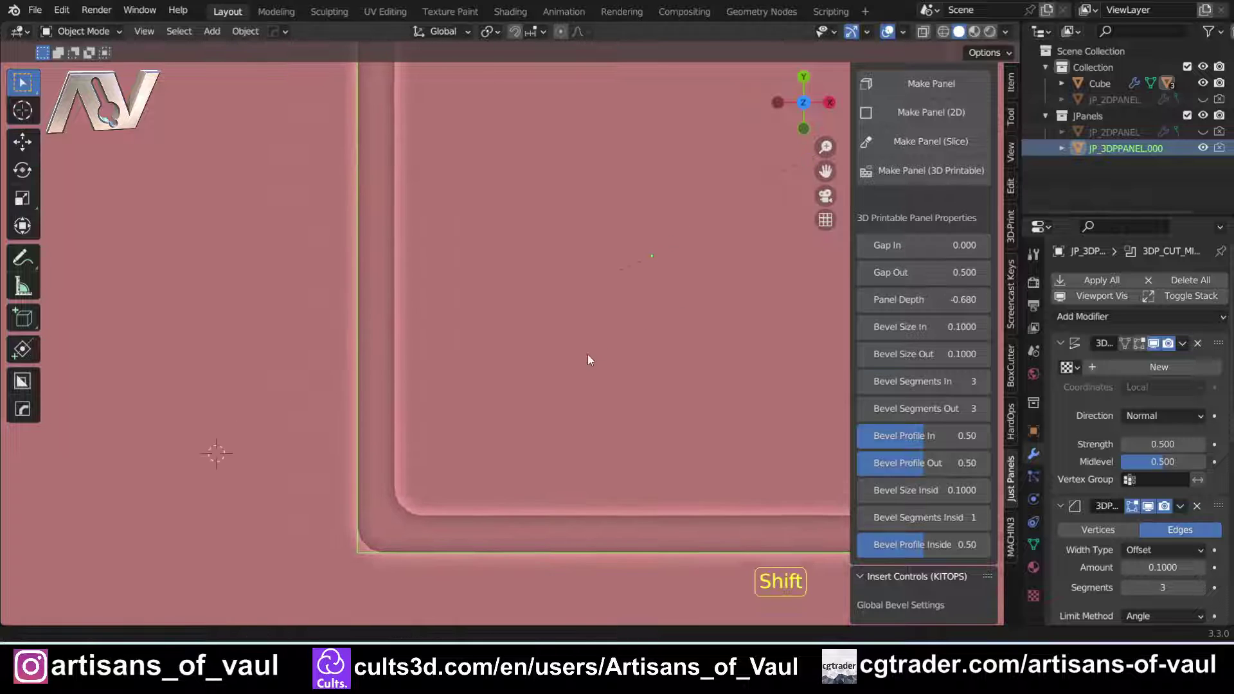
pyautogui.moveTo(926, 245); pyautogui.dragTo(899, 281)
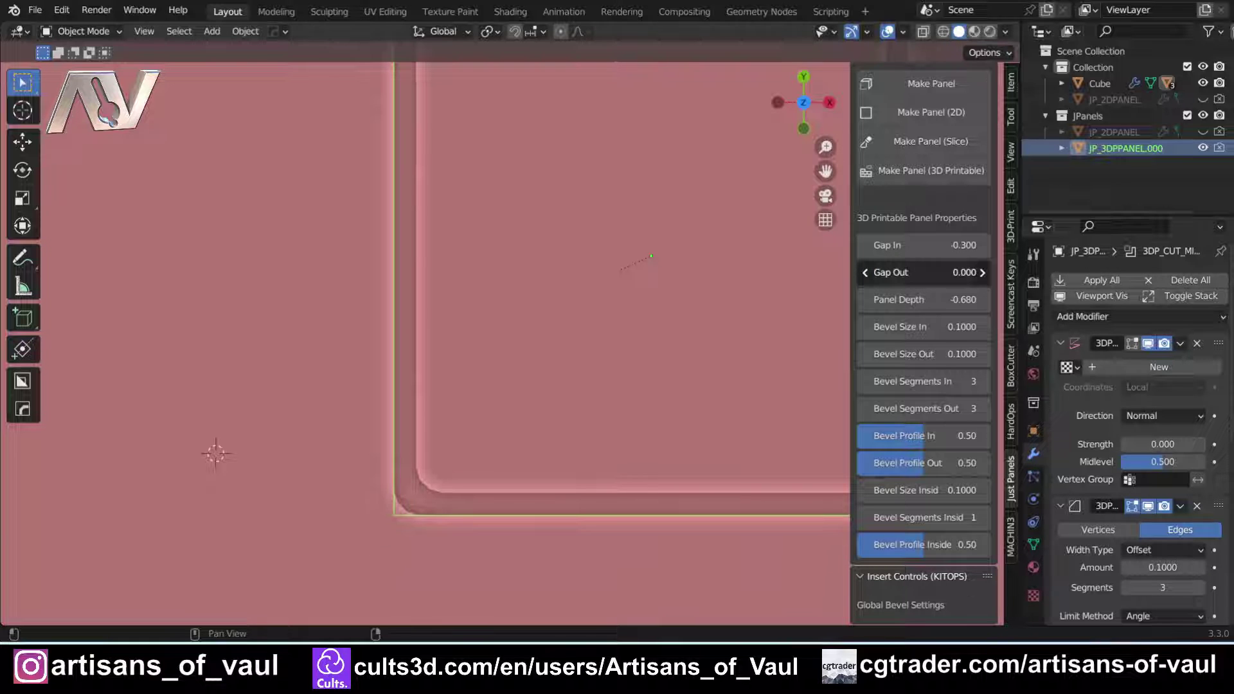
# Set the 3D printable panel's Bevel Size In to 0.2720 and its Bevel Size Out to 0.1960.
pyautogui.keyDown('shift'); pyautogui.moveTo(587, 381); pyautogui.dragTo(590, 279, button='middle'); pyautogui.keyUp('shift')
pyautogui.moveTo(942, 327); pyautogui.dragTo(944, 354)
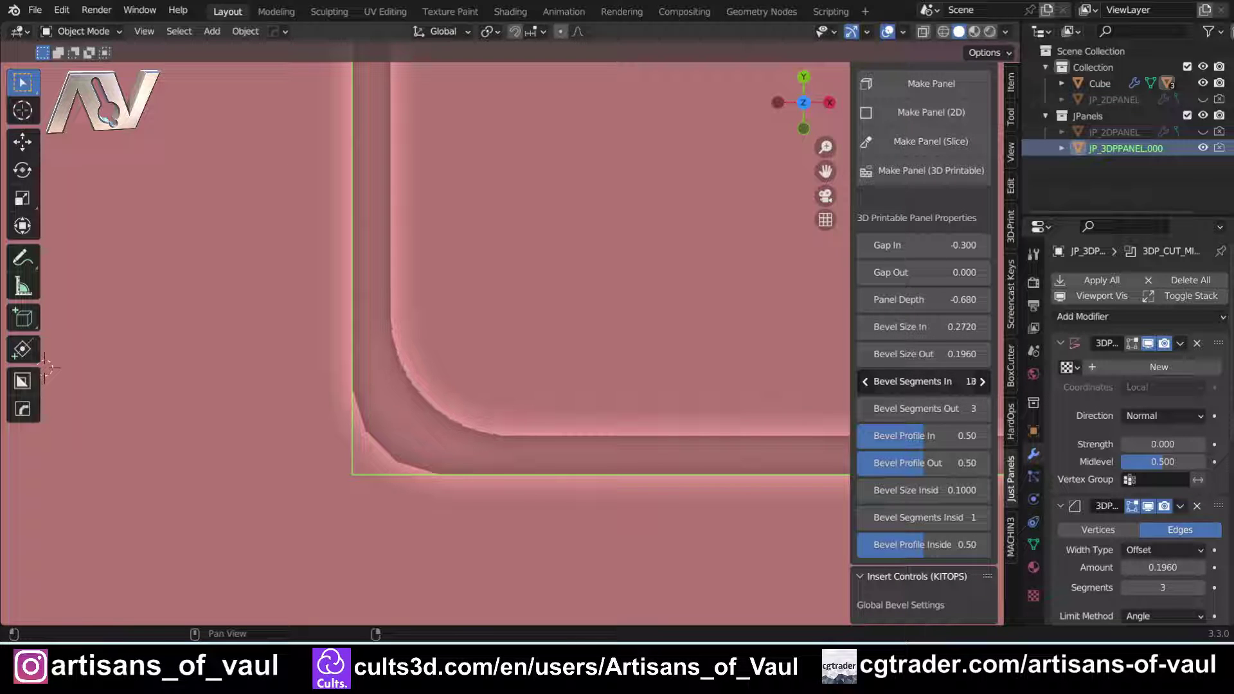
# Set the 3D printable panel's Bevel Segments In and Bevel Segments Out to 10.
pyautogui.moveTo(888, 385); pyautogui.dragTo(906, 386)
pyautogui.click(897, 387)
pyautogui.write('1')
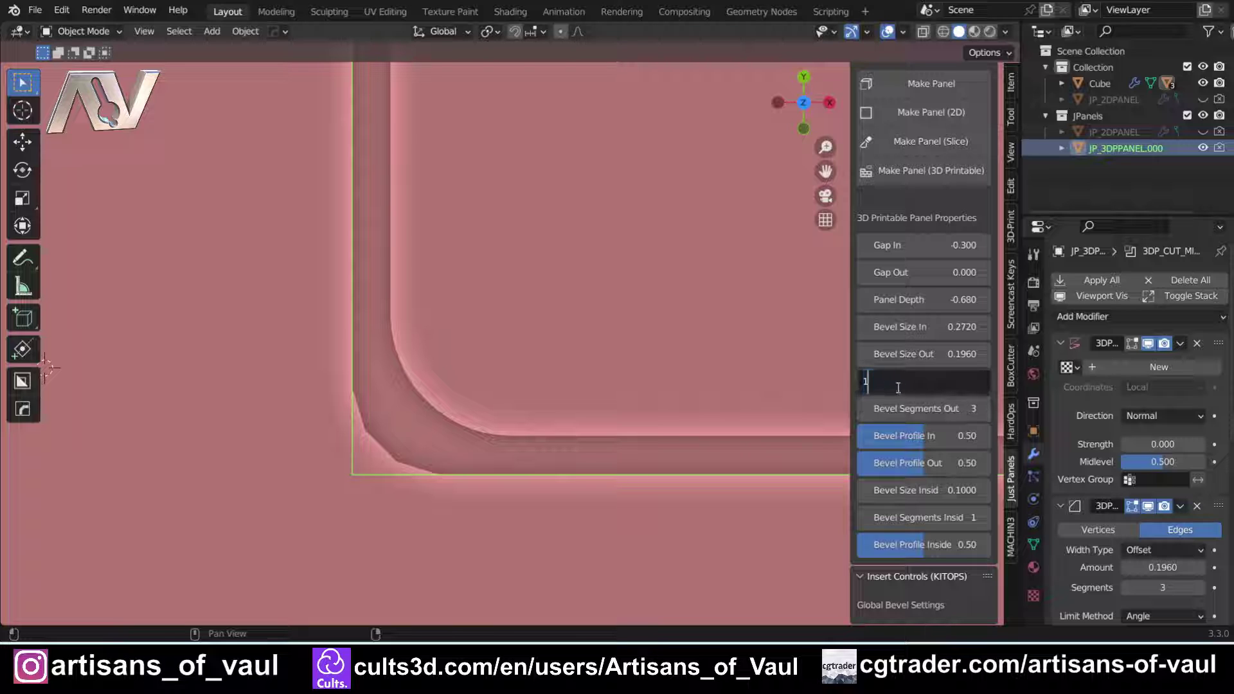
pyautogui.write('0')
pyautogui.press('Return')
pyautogui.click(900, 409)
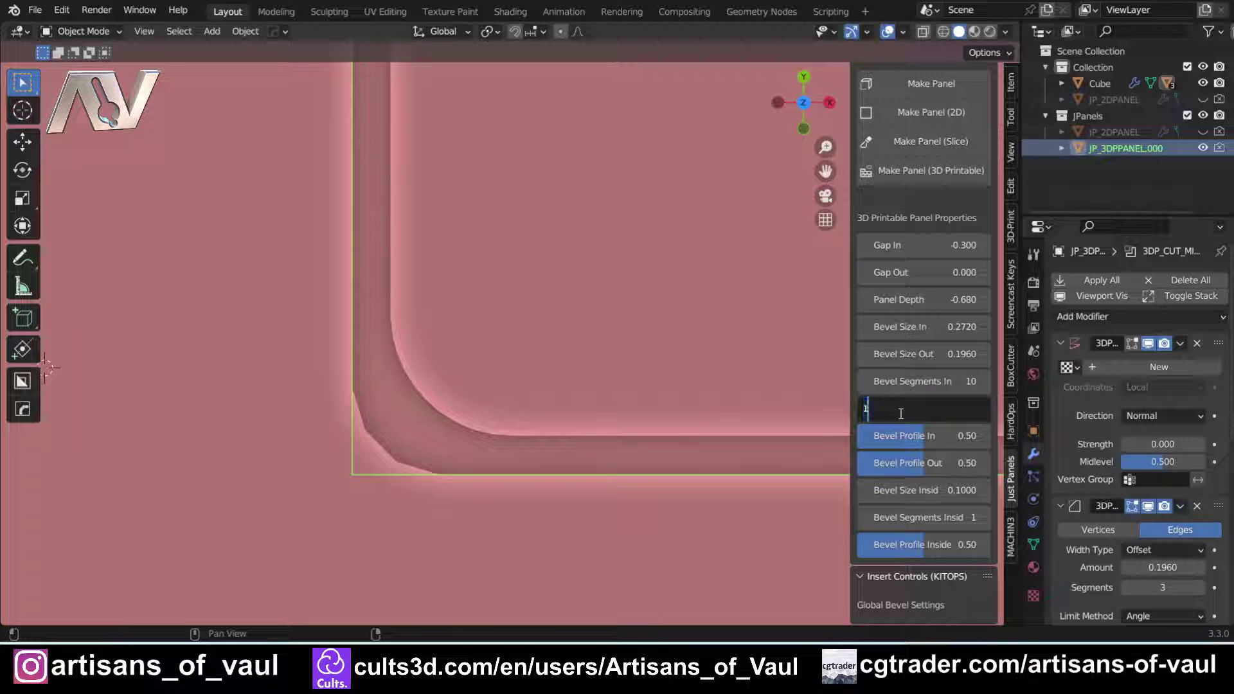
pyautogui.write('10')
pyautogui.press('Return')
pyautogui.scroll(-7, 505, 332)
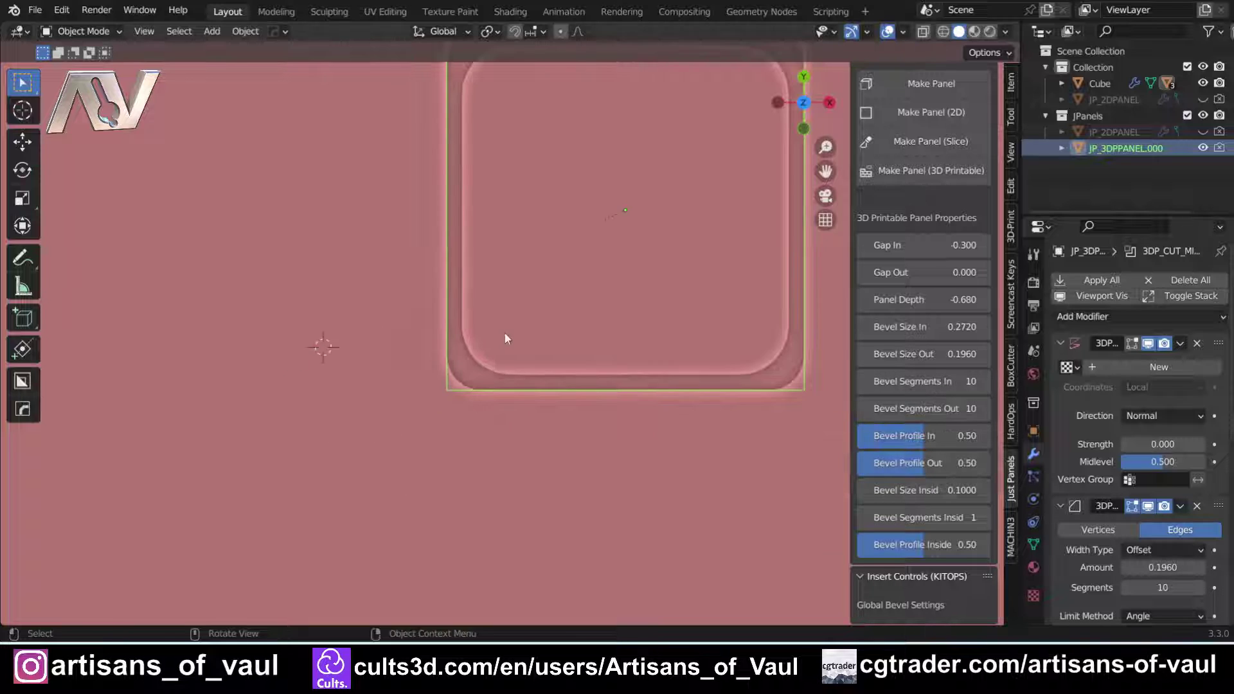
pyautogui.keyDown('shift'); pyautogui.moveTo(509, 341); pyautogui.dragTo(450, 384, button='middle'); pyautogui.keyUp('shift')
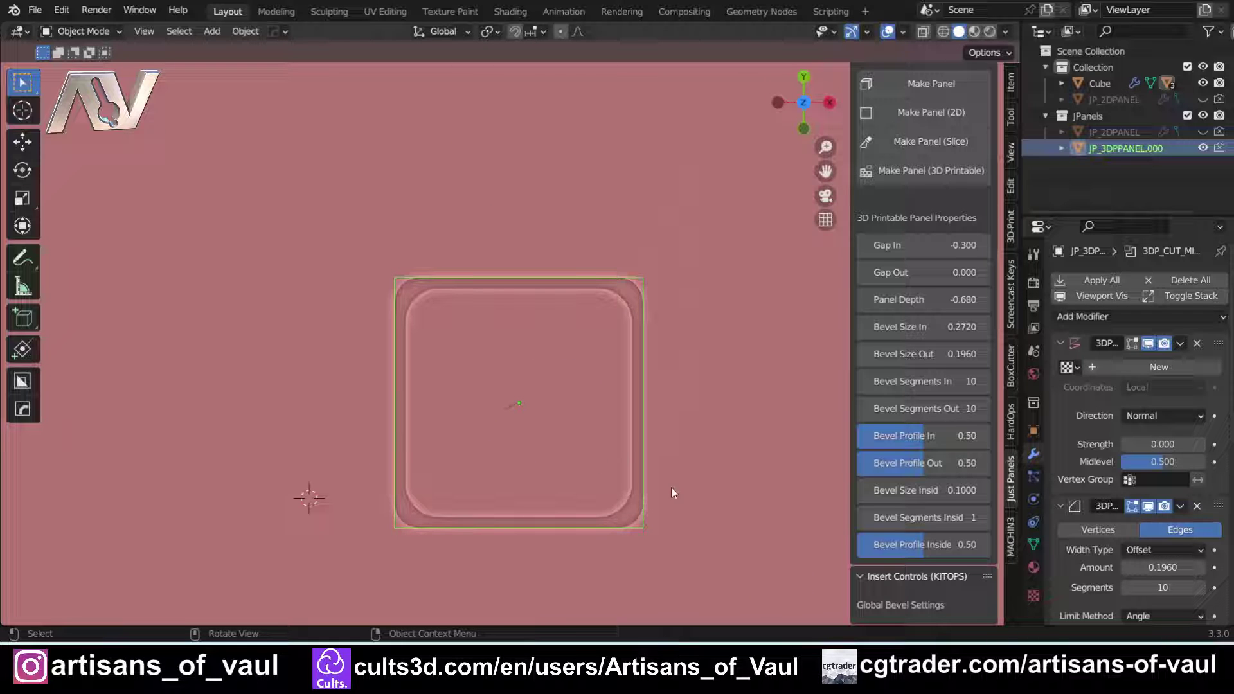
# Add a cube, enlarge it and move it so that it overlaps the slab's upper edge.
pyautogui.moveTo(671, 487); pyautogui.dragTo(519, 378, button='middle')
pyautogui.scroll(-6, 521, 383)
pyautogui.moveTo(723, 408); pyautogui.dragTo(345, 362, button='middle')
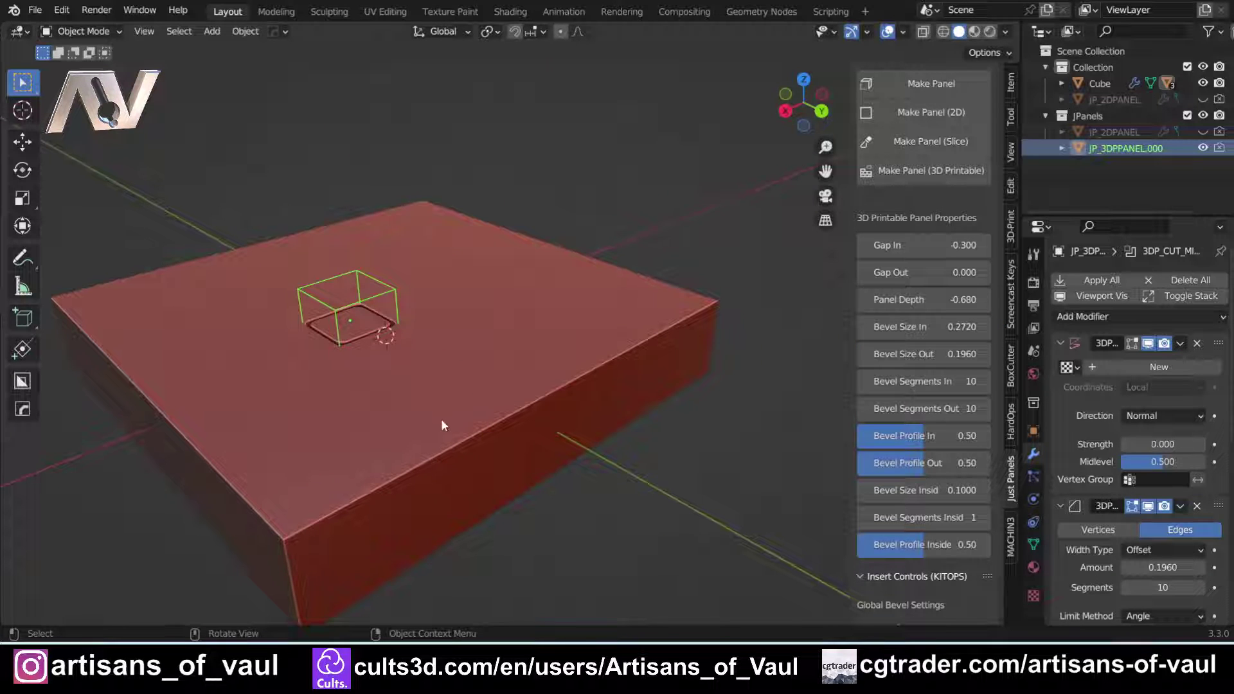
pyautogui.moveTo(525, 449); pyautogui.dragTo(496, 433, button='middle')
pyautogui.keyDown('shift'); pyautogui.moveTo(593, 449); pyautogui.dragTo(527, 449, button='middle'); pyautogui.keyUp('shift')
pyautogui.hotkey('shift', 'a')
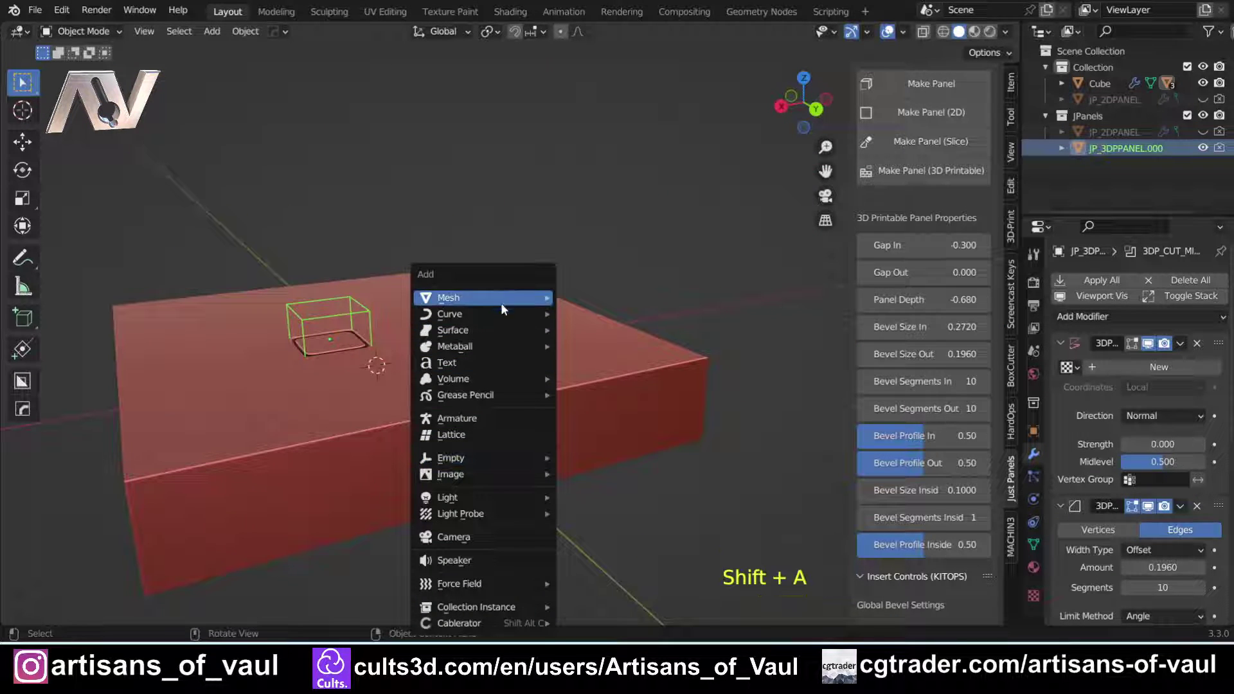
pyautogui.moveTo(500, 299)
pyautogui.click(581, 327)
pyautogui.keyDown('shift'); pyautogui.moveTo(582, 326); pyautogui.dragTo(282, 438, button='middle'); pyautogui.keyUp('shift')
pyautogui.press('s')
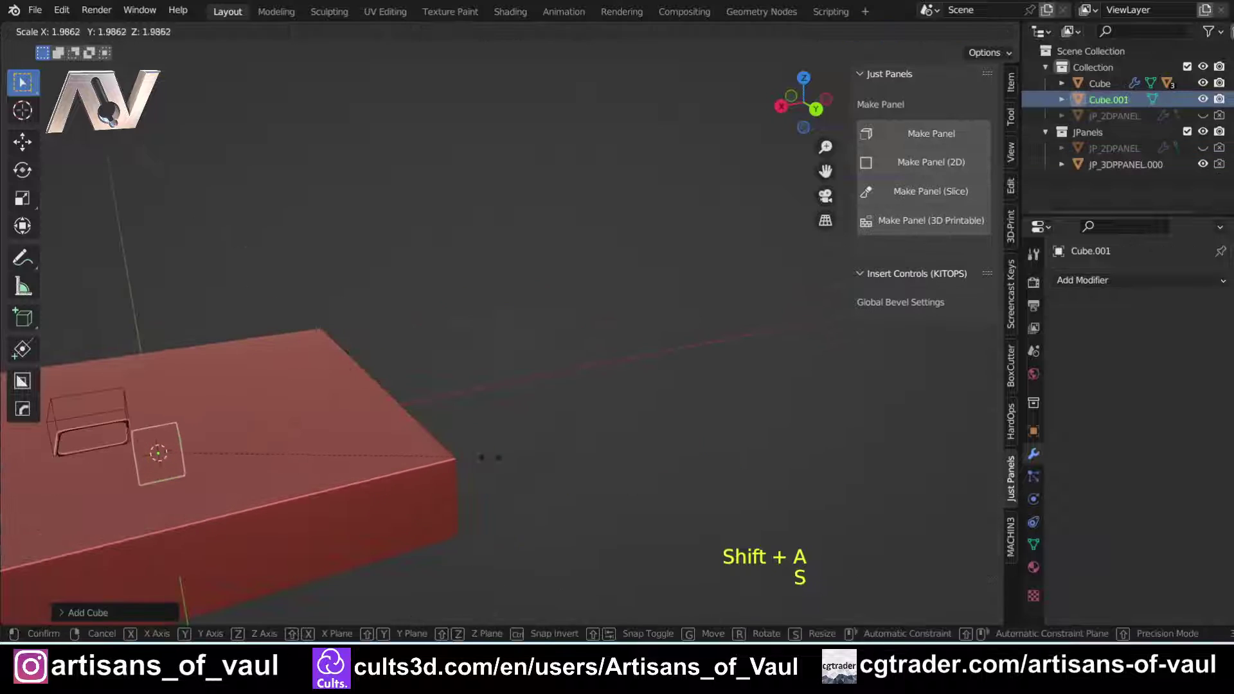
pyautogui.click(523, 473)
pyautogui.press('g')
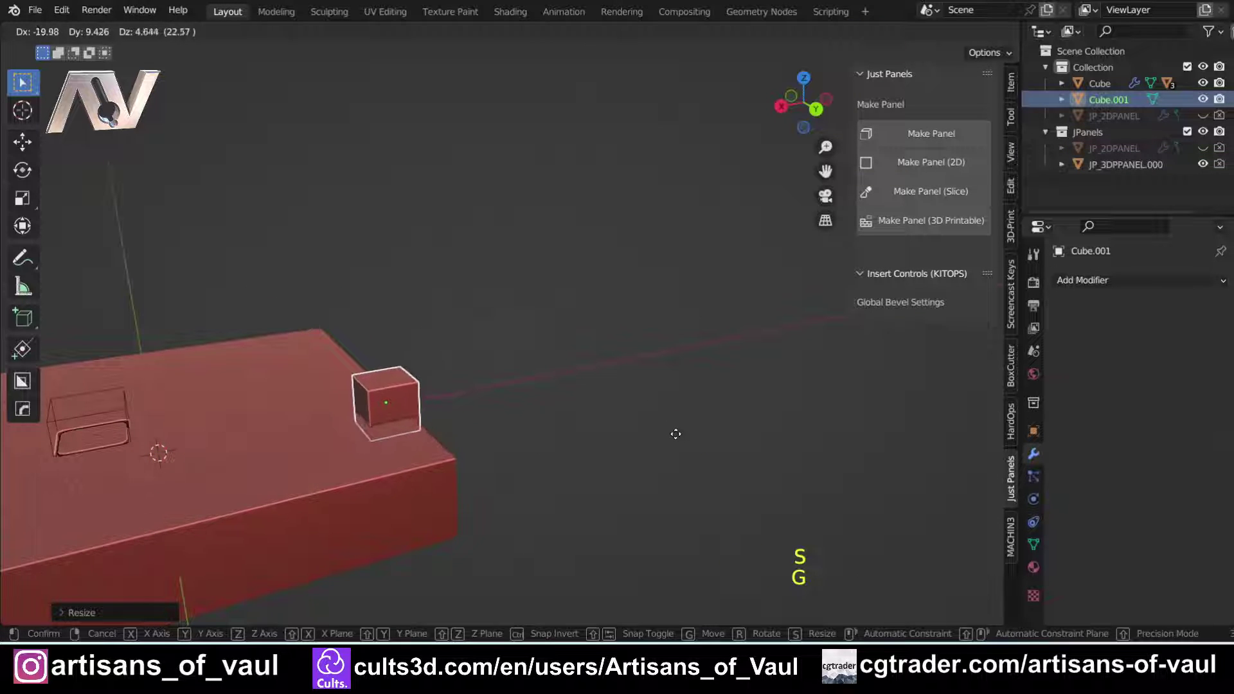
pyautogui.click(685, 452)
# Try to cut a 3D printable panel across the slab's edge with the cube as cutter.
pyautogui.scroll(3, 411, 444)
pyautogui.moveTo(387, 461); pyautogui.dragTo(415, 335, button='middle')
pyautogui.scroll(4, 415, 335)
pyautogui.scroll(-3, 531, 403)
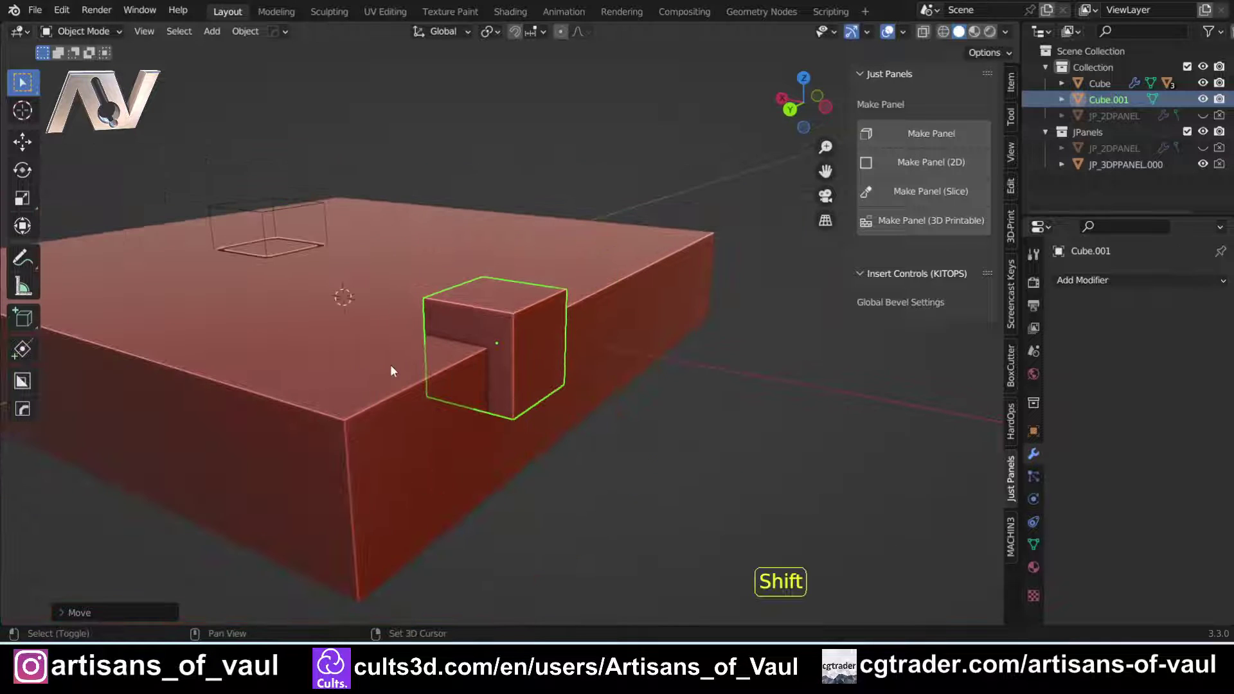
pyautogui.keyDown('shift'); pyautogui.click(390, 364); pyautogui.keyUp('shift')
pyautogui.click(931, 221)
pyautogui.scroll(4, 449, 350)
pyautogui.moveTo(449, 351); pyautogui.dragTo(370, 335, button='middle')
pyautogui.scroll(3, 357, 338)
# Select the edge panel's cutter and set its Panel Depth to -0.180.
pyautogui.click(371, 110)
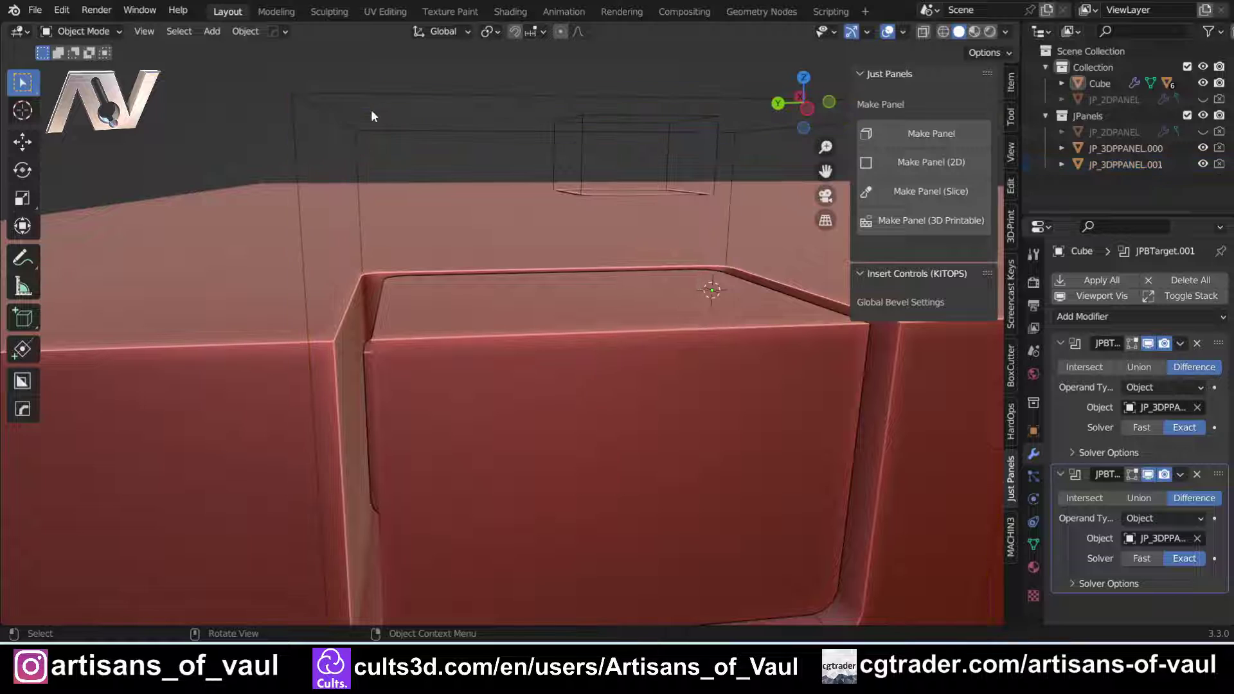
pyautogui.click(357, 95)
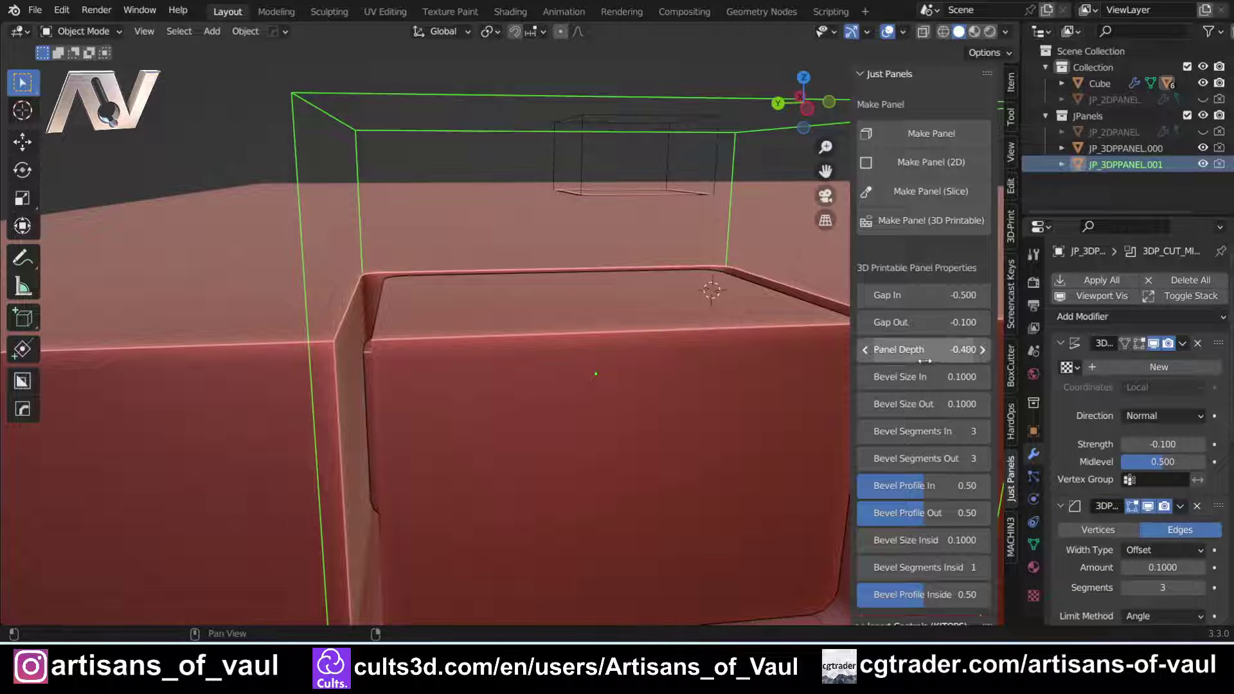
pyautogui.moveTo(927, 357); pyautogui.dragTo(970, 349)
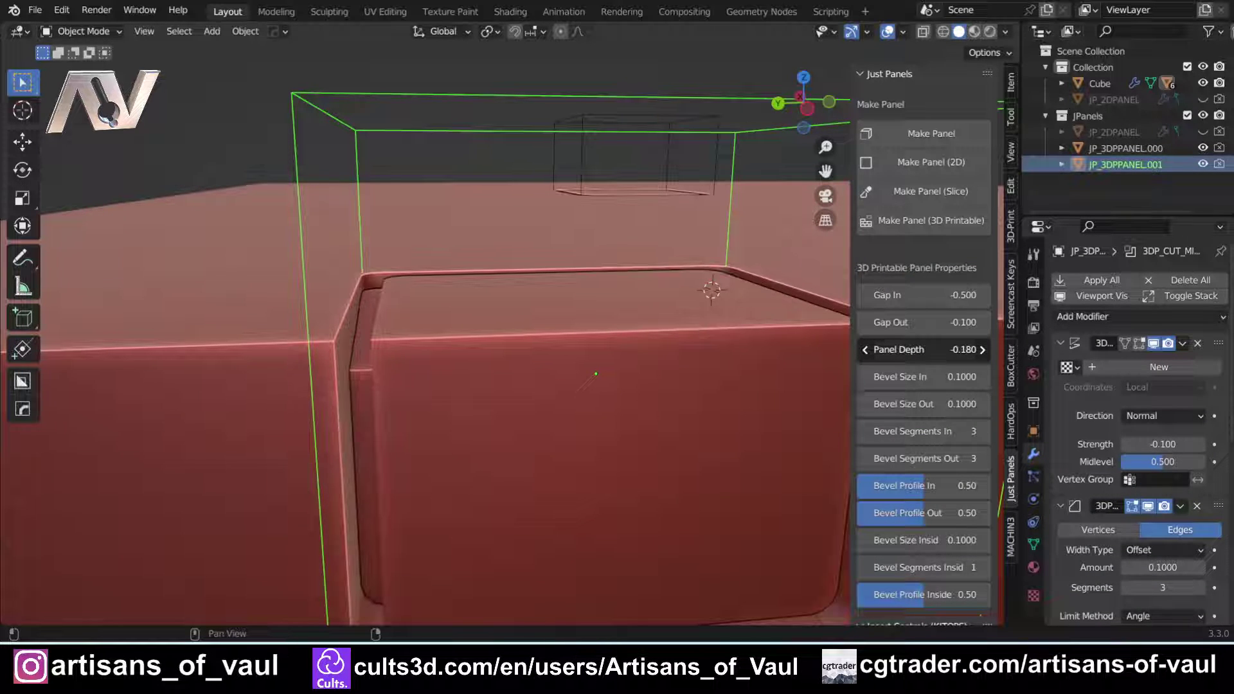
# Try applying all transforms to the slab, and undo back to before the edge panel was made.
pyautogui.scroll(-5, 491, 232)
pyautogui.click(394, 334)
pyautogui.hotkey('ctrl', 'a')
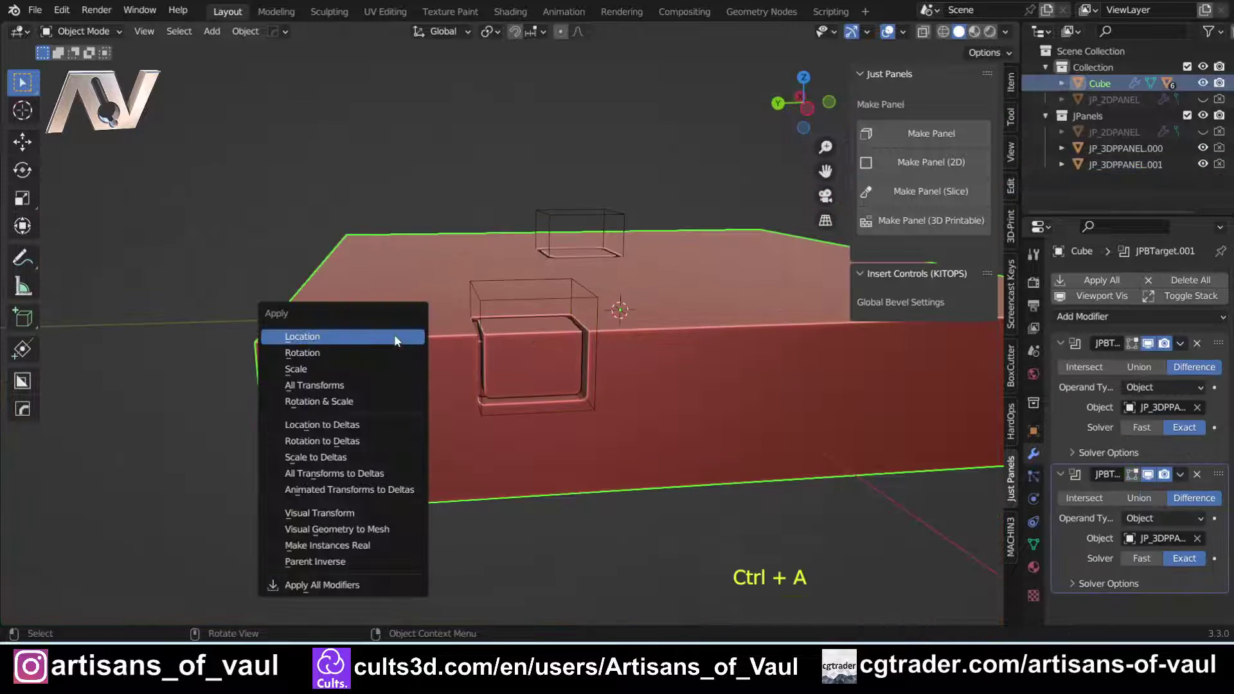
pyautogui.click(358, 386)
pyautogui.hotkey('ctrl', 'z')
pyautogui.hotkey('ctrl', 'z')
pyautogui.hotkey('ctrl', 'z')
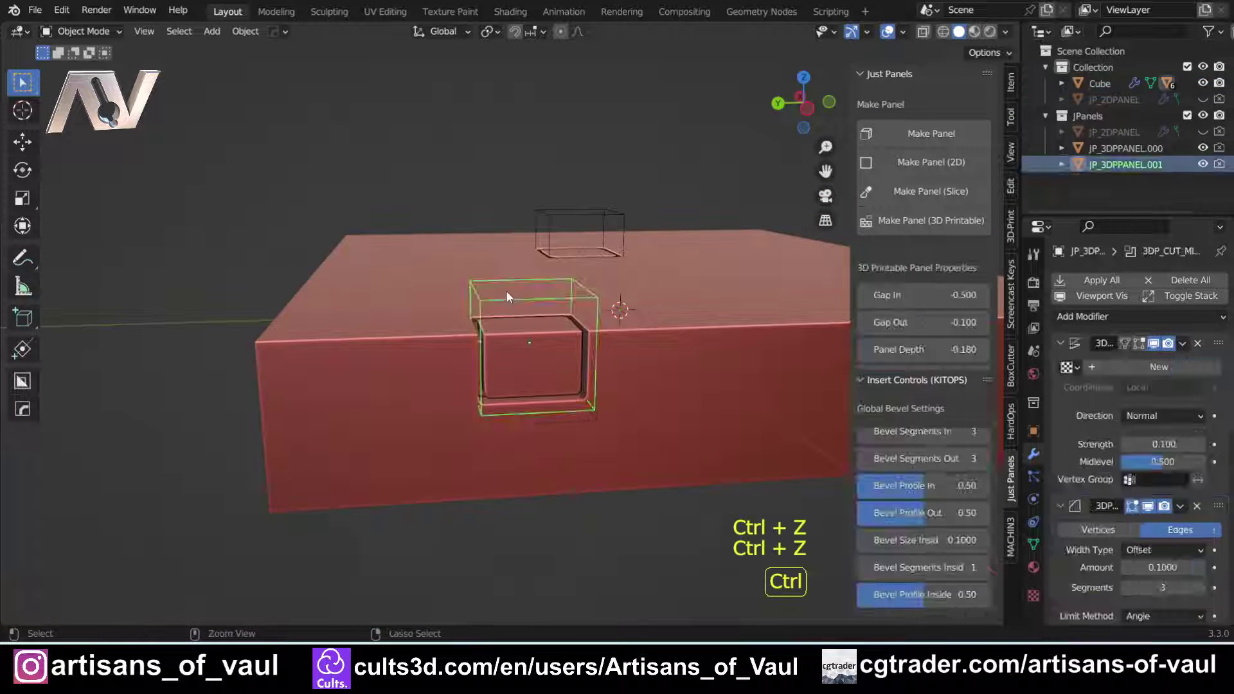
# Apply the slab's scale and cut a 3D printable panel across its edge with the cube.
pyautogui.hotkey('ctrl', 'a')
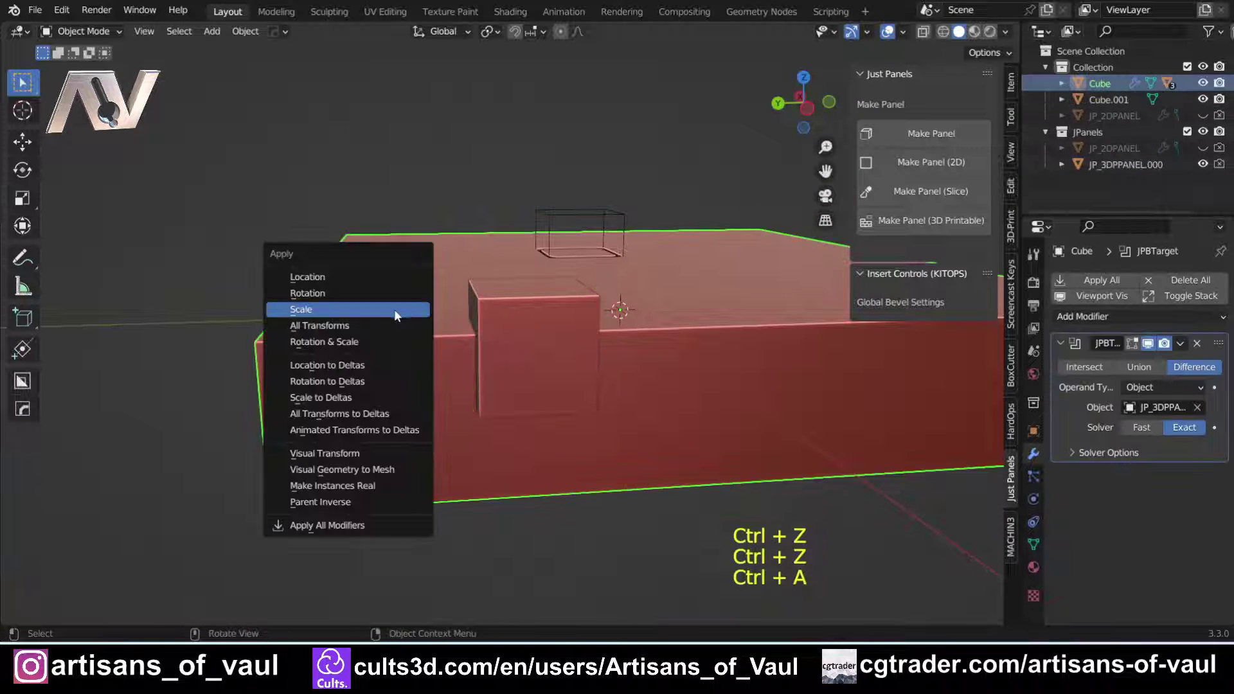
pyautogui.click(394, 310)
pyautogui.click(476, 308)
pyautogui.keyDown('shift'); pyautogui.click(406, 320); pyautogui.keyUp('shift')
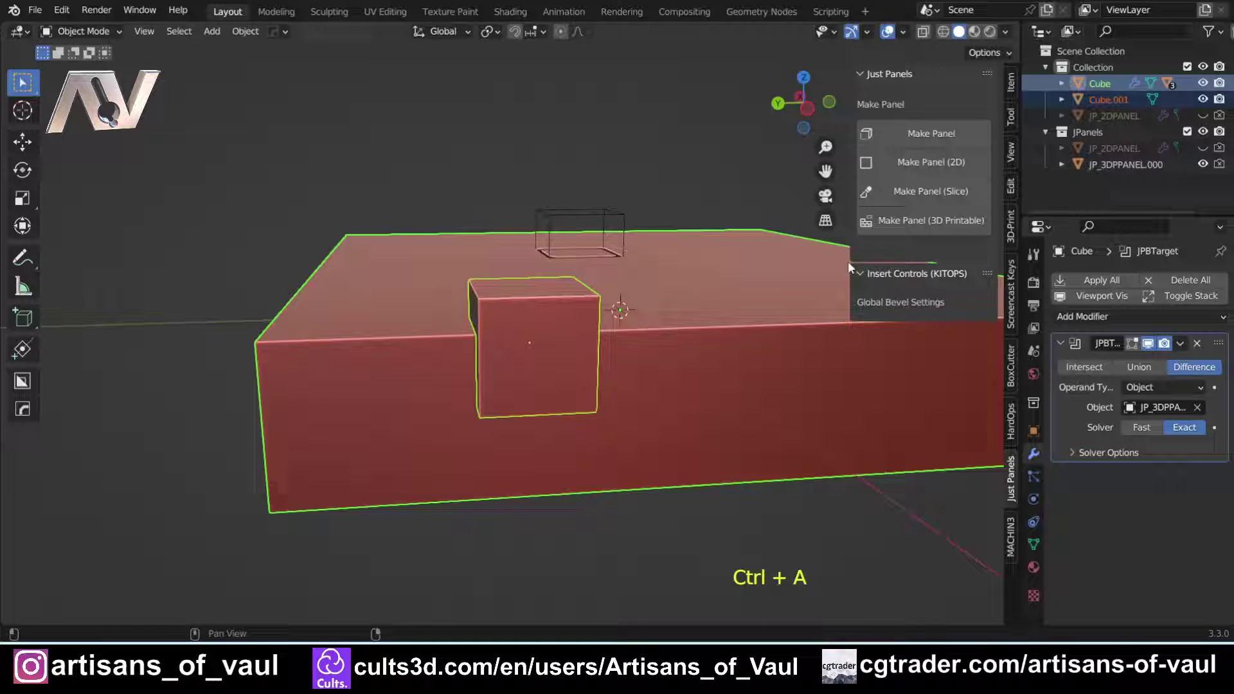
pyautogui.click(922, 225)
# Set the edge panel's Bevel Size Inside to 0.1360 and its Bevel Segments Inside to 3.
pyautogui.scroll(6, 412, 320)
pyautogui.keyDown('shift'); pyautogui.moveTo(328, 295); pyautogui.dragTo(554, 349, button='middle'); pyautogui.keyUp('shift')
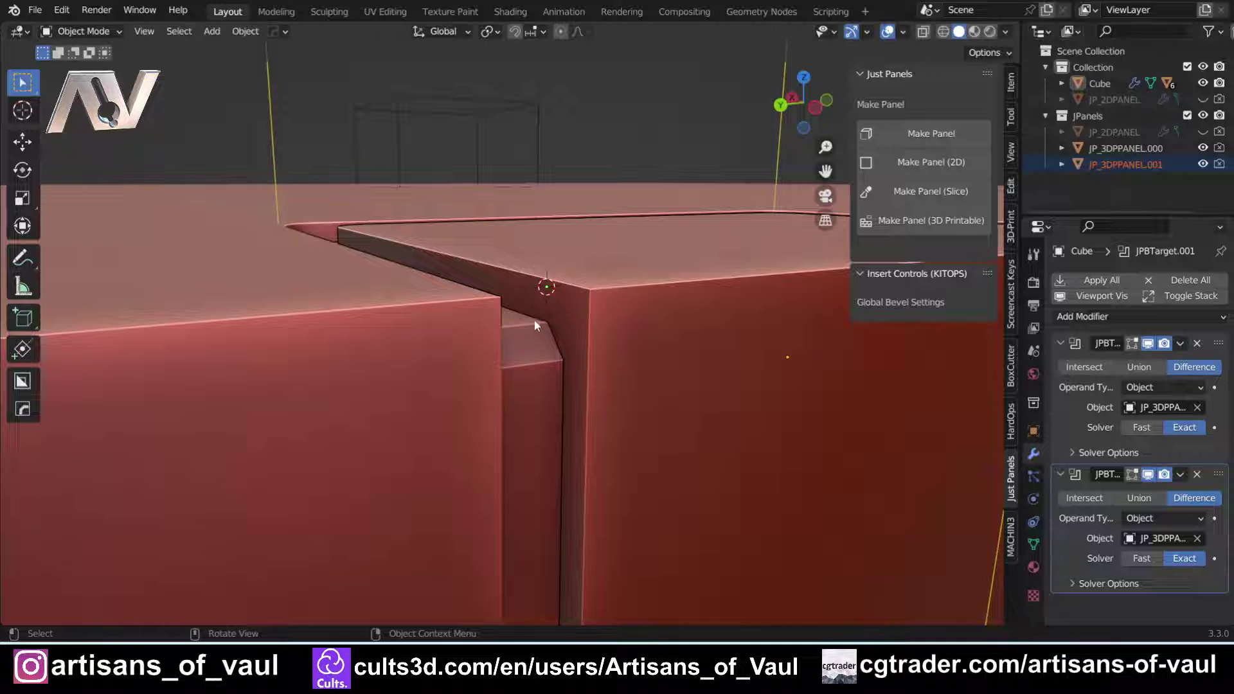
pyautogui.keyDown('shift'); pyautogui.moveTo(532, 331); pyautogui.dragTo(459, 422, button='middle'); pyautogui.keyUp('shift')
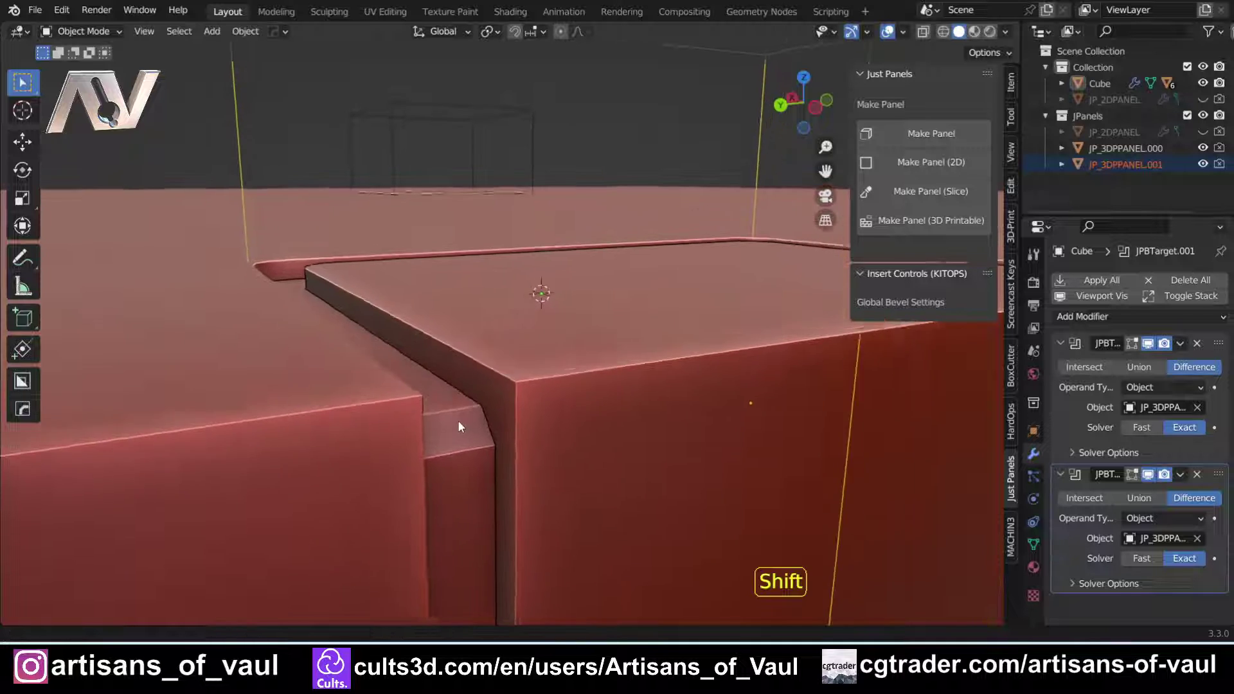
pyautogui.scroll(-3, 459, 421)
pyautogui.click(573, 99)
pyautogui.scroll(3, 475, 316)
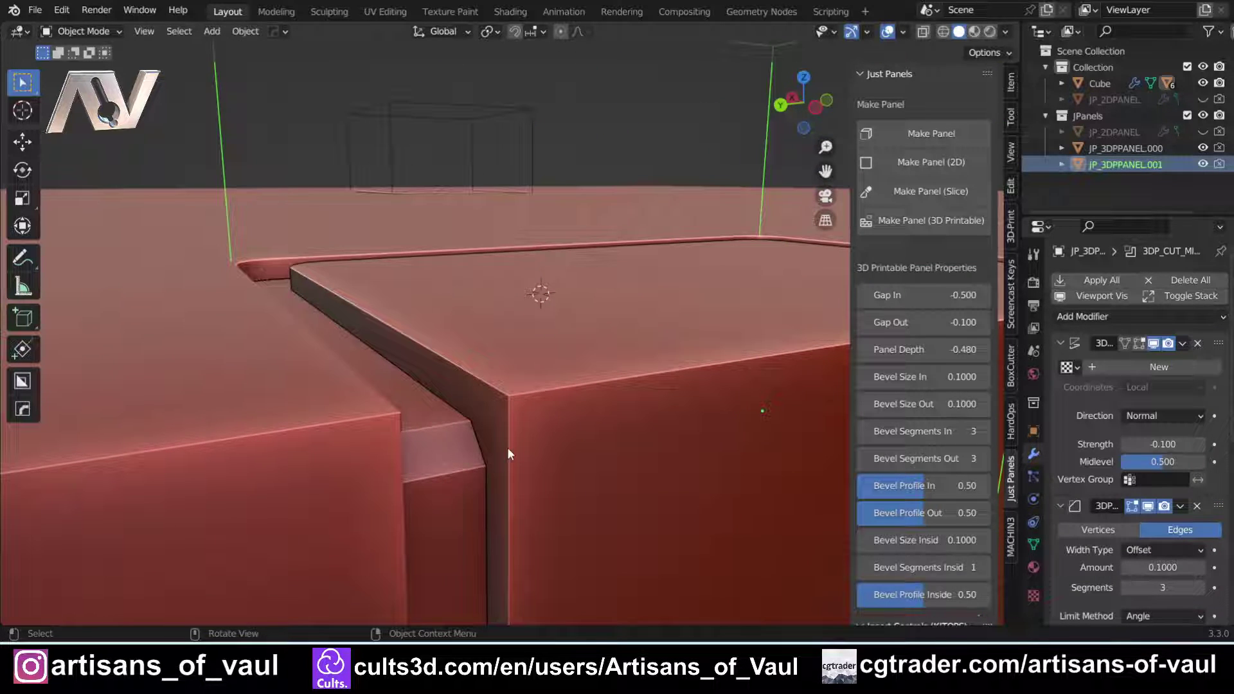
pyautogui.scroll(-2, 942, 443)
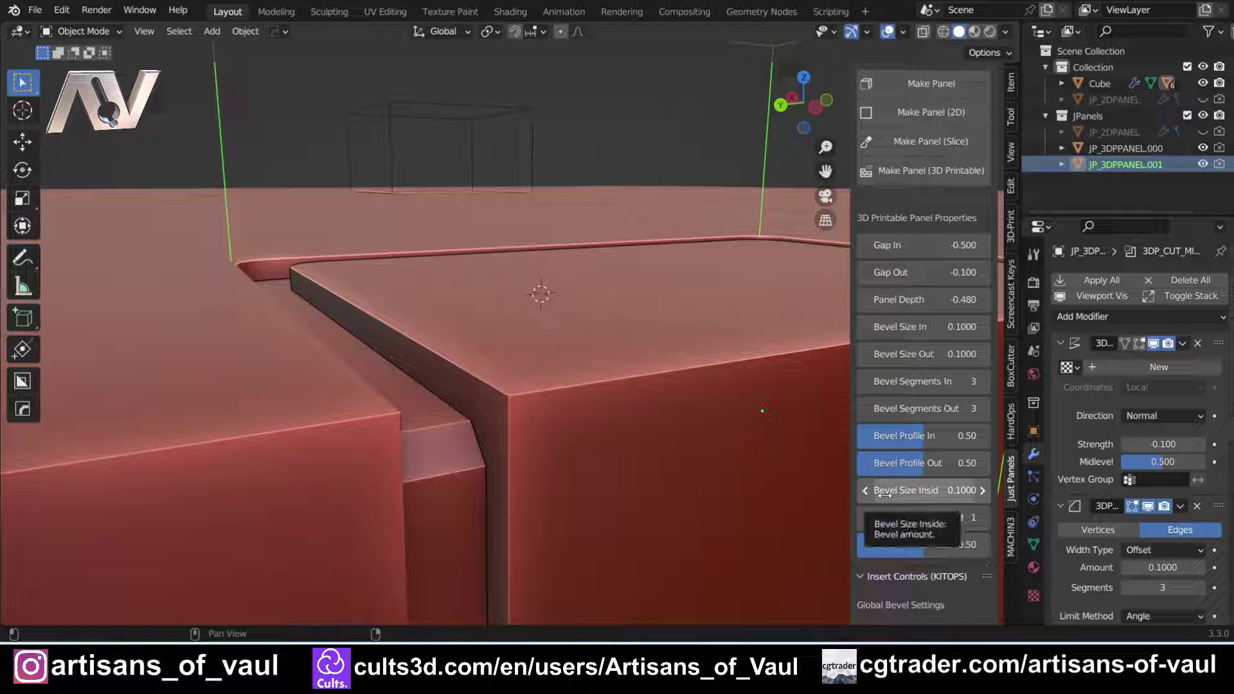
pyautogui.moveTo(884, 492); pyautogui.dragTo(832, 492)
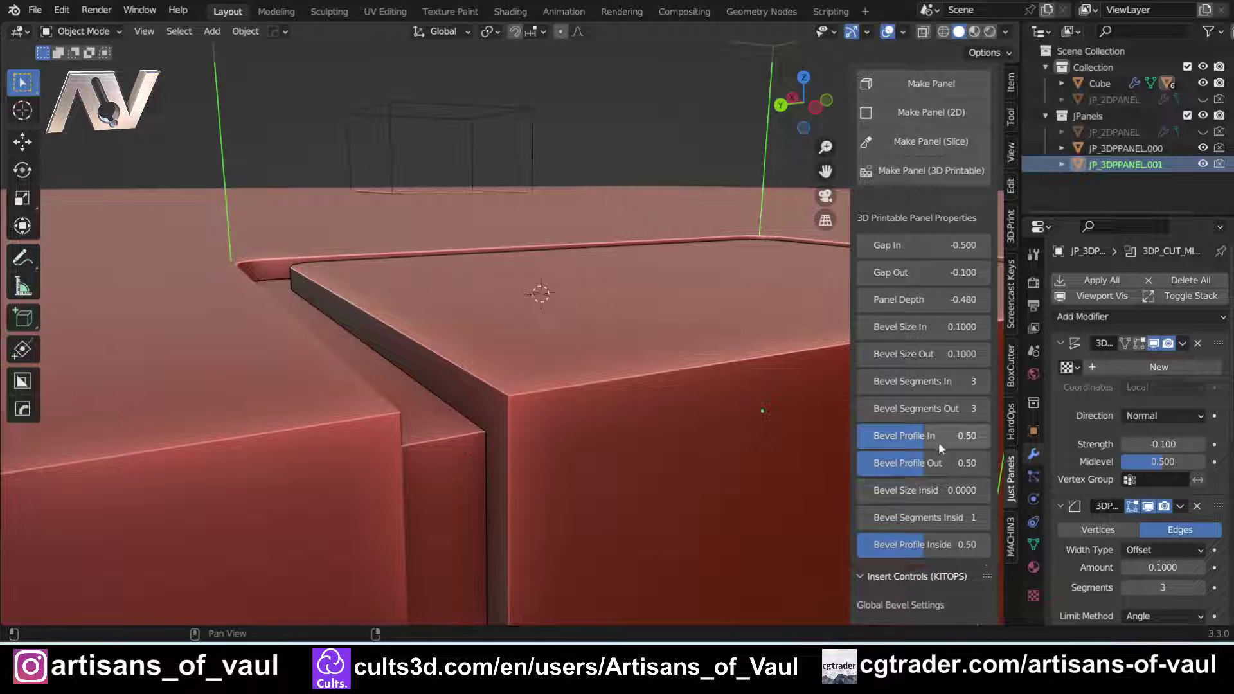
pyautogui.moveTo(919, 493); pyautogui.dragTo(987, 518)
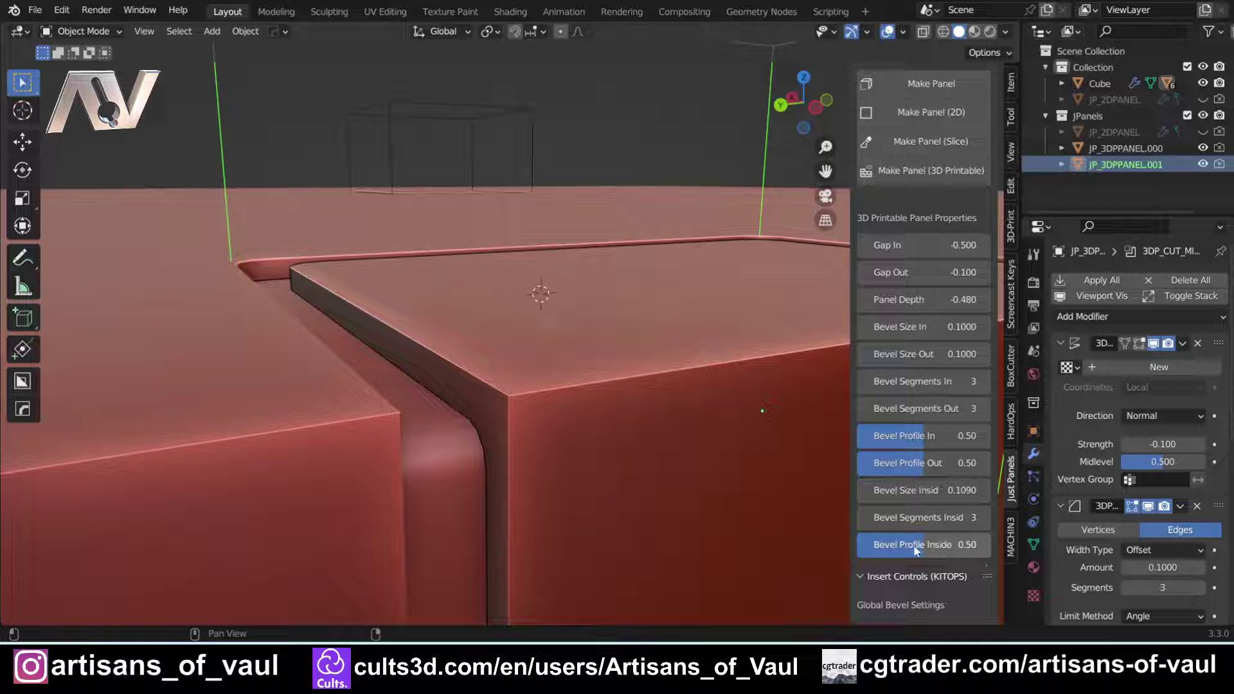
pyautogui.moveTo(923, 544)
pyautogui.mouseDown()
pyautogui.moveTo(977, 544)
pyautogui.moveTo(861, 544)
pyautogui.moveTo(918, 544)
pyautogui.mouseUp()
pyautogui.press('Return')
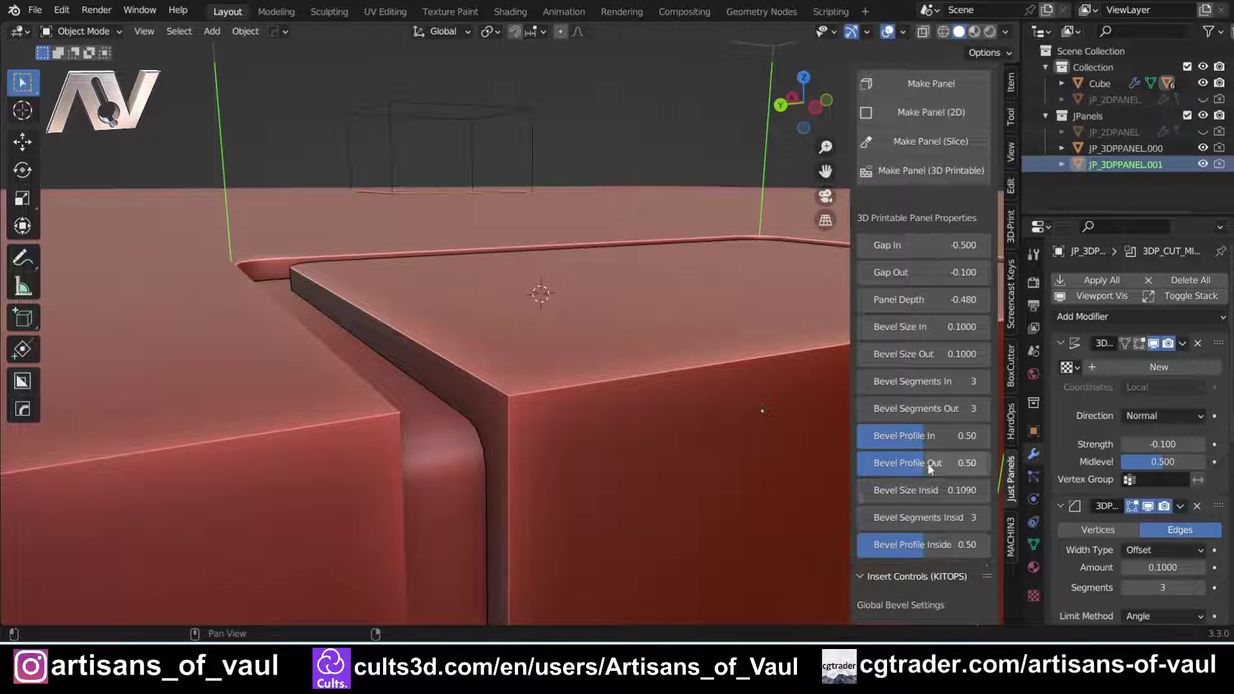
pyautogui.moveTo(920, 489)
pyautogui.mouseDown()
pyautogui.moveTo(949, 489)
pyautogui.moveTo(933, 489)
pyautogui.mouseUp()
# Apply all of the slab's modifiers.
pyautogui.scroll(-3, 549, 396)
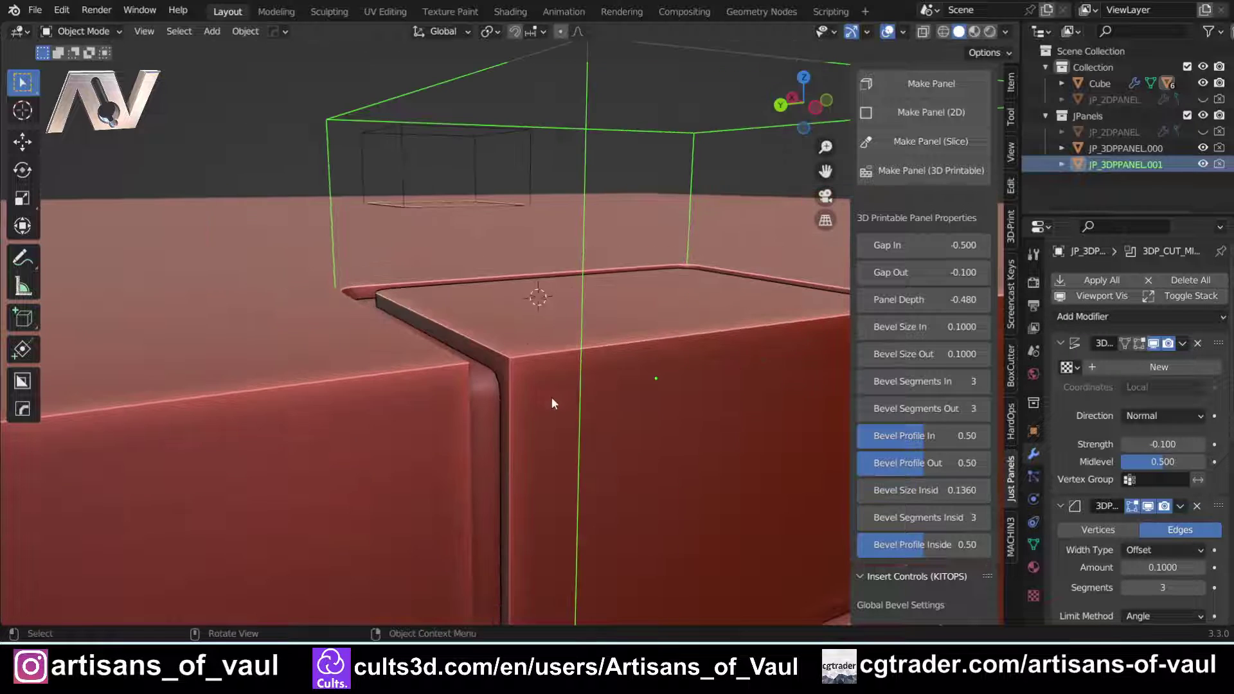
pyautogui.moveTo(550, 395); pyautogui.dragTo(480, 365, button='middle')
pyautogui.scroll(-3, 481, 364)
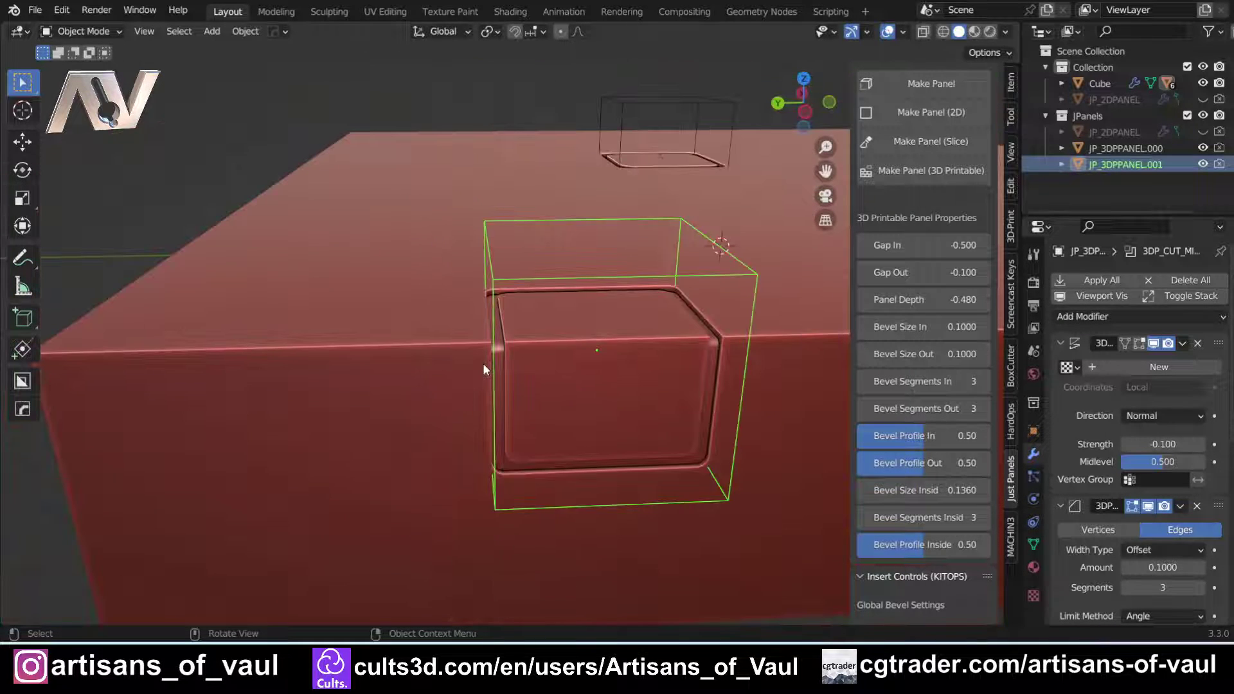
pyautogui.moveTo(605, 341)
pyautogui.keyDown('shift'); pyautogui.mouseDown(button='middle')
pyautogui.moveTo(573, 342)
pyautogui.moveTo(596, 343)
pyautogui.mouseUp(button='middle'); pyautogui.keyUp('shift')
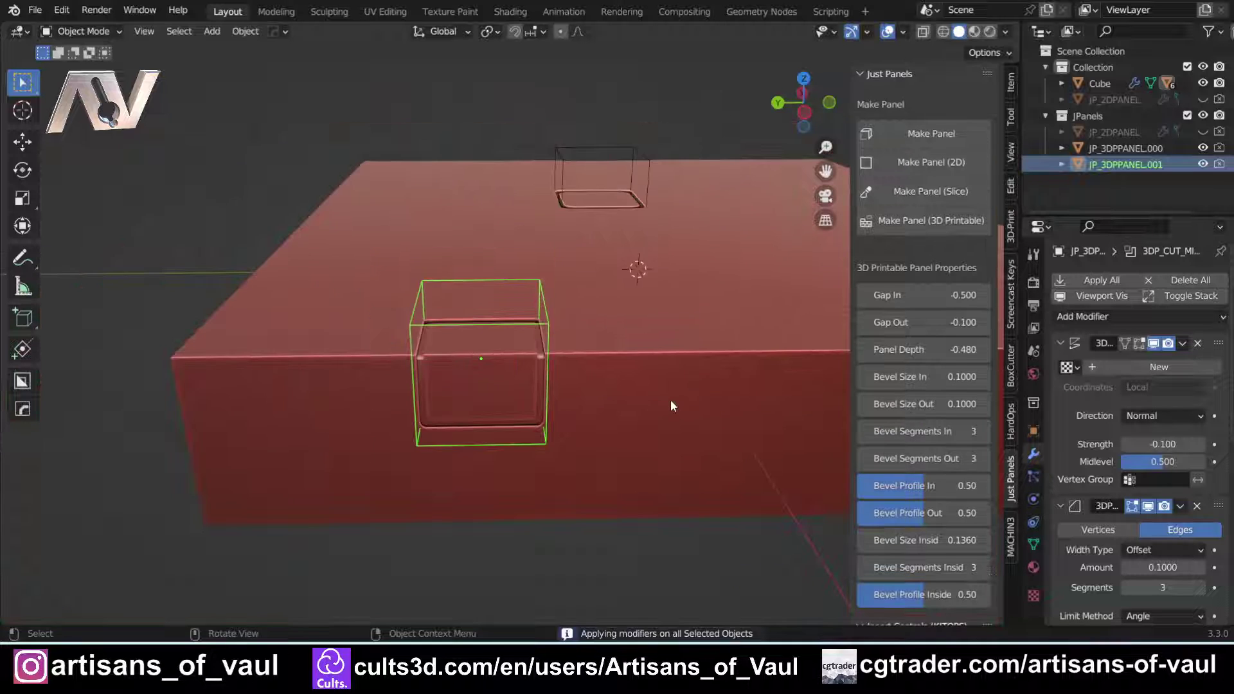
pyautogui.click(679, 324)
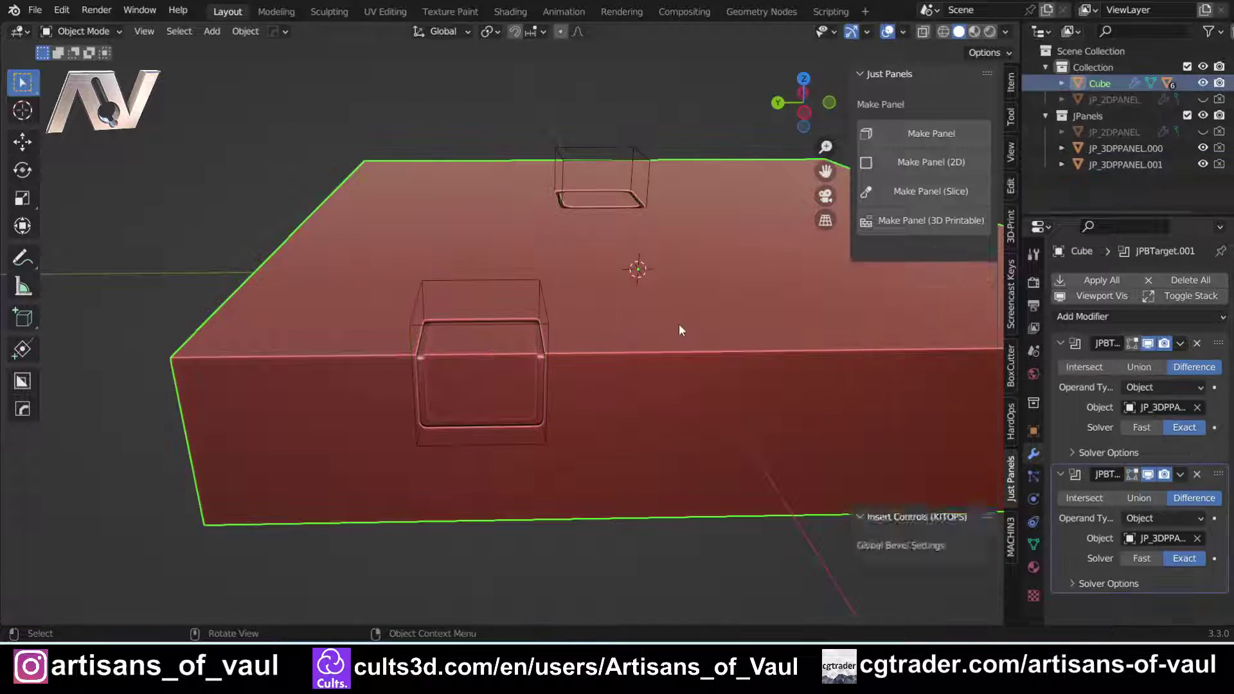
pyautogui.click(1104, 281)
pyautogui.keyDown('shift'); pyautogui.moveTo(642, 362); pyautogui.dragTo(506, 410, button='middle'); pyautogui.keyUp('shift')
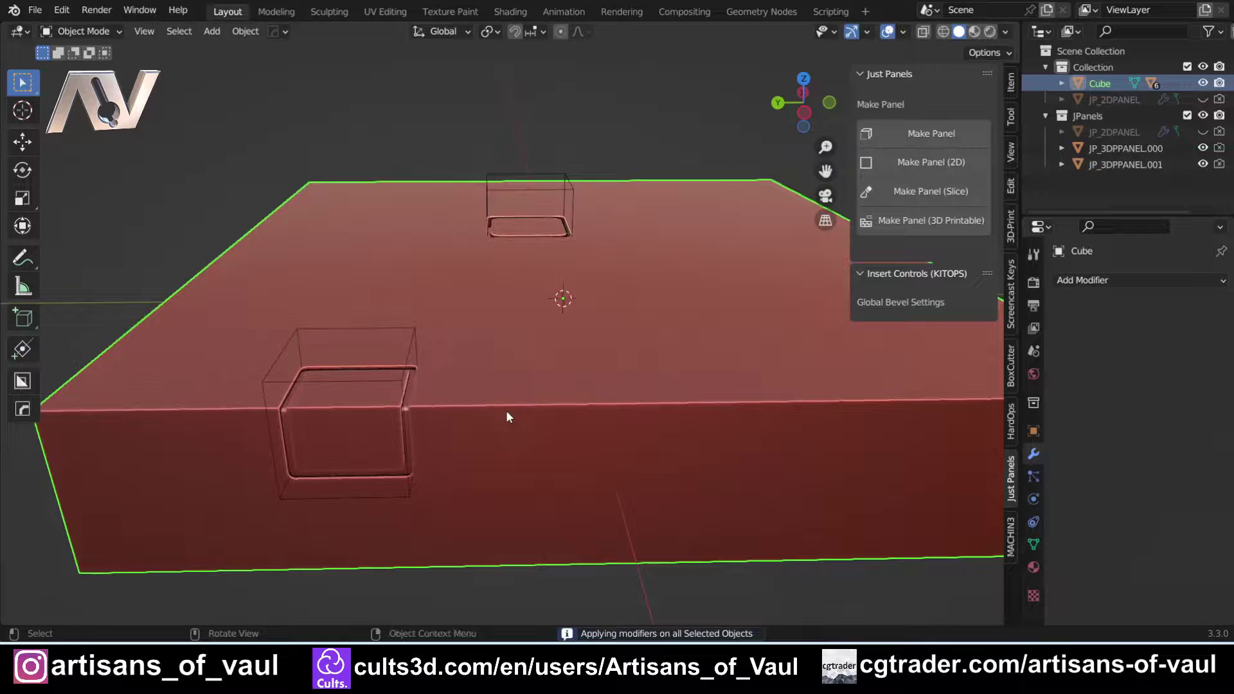
# Run all 3D-print checks on the slab.
pyautogui.click(1012, 233)
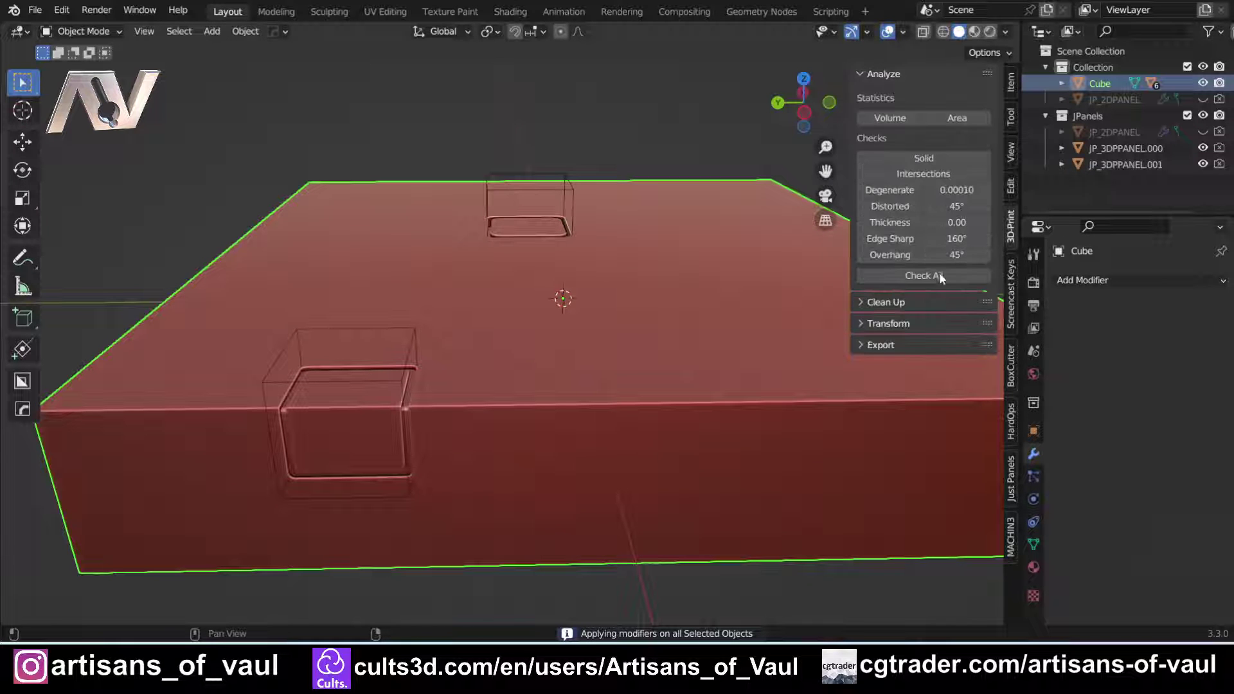
pyautogui.click(908, 275)
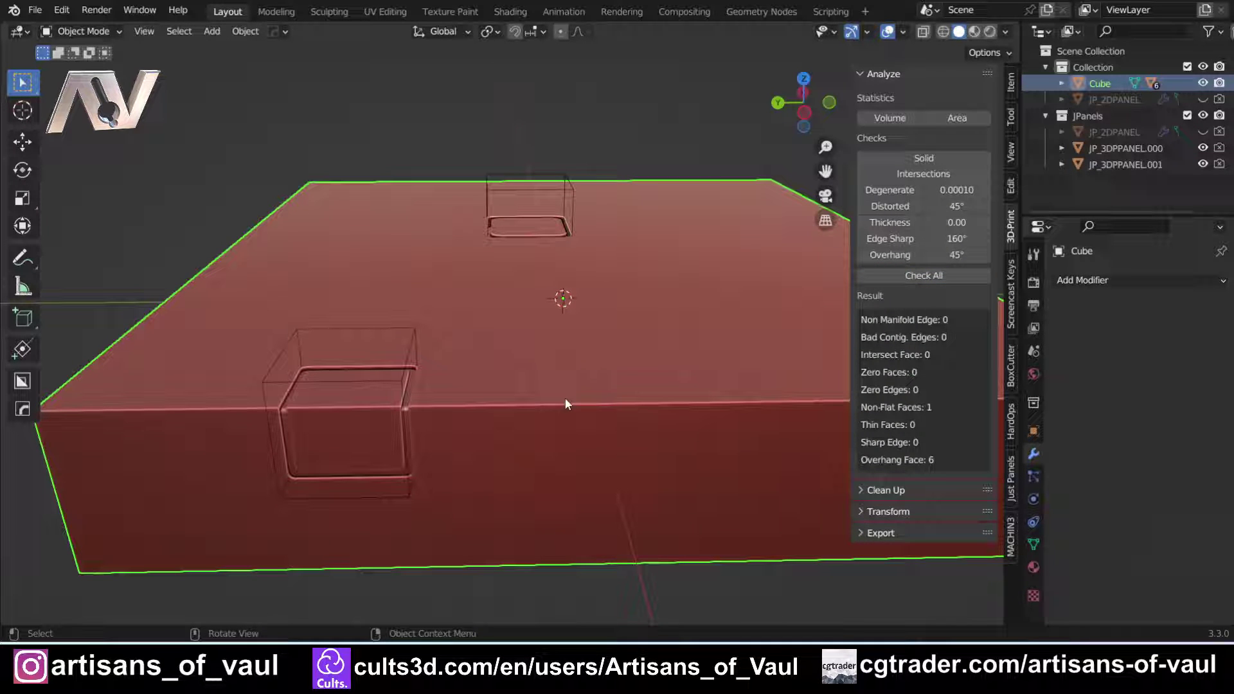
pyautogui.scroll(-3, 642, 386)
pyautogui.scroll(2, 301, 353)
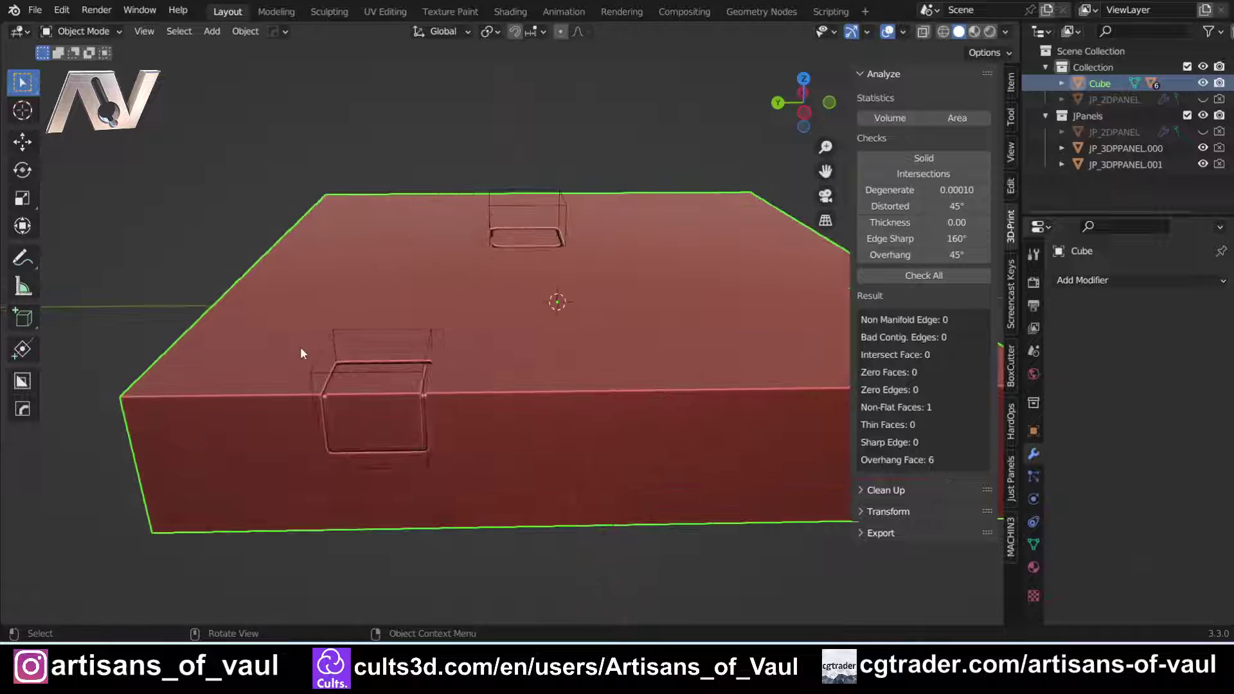
# Delete the slab together with both visible 3D printable panel cutters.
pyautogui.moveTo(379, 290); pyautogui.dragTo(369, 355, button='middle')
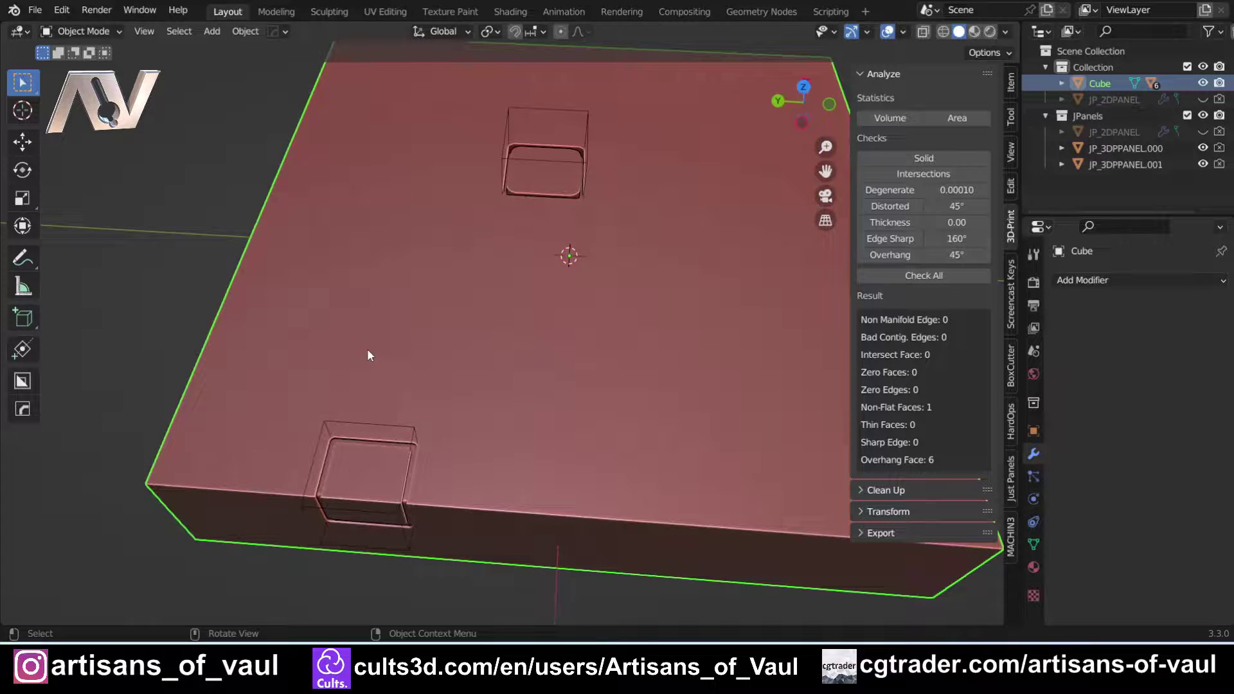
pyautogui.scroll(-3, 368, 355)
pyautogui.moveTo(295, 129); pyautogui.dragTo(836, 581)
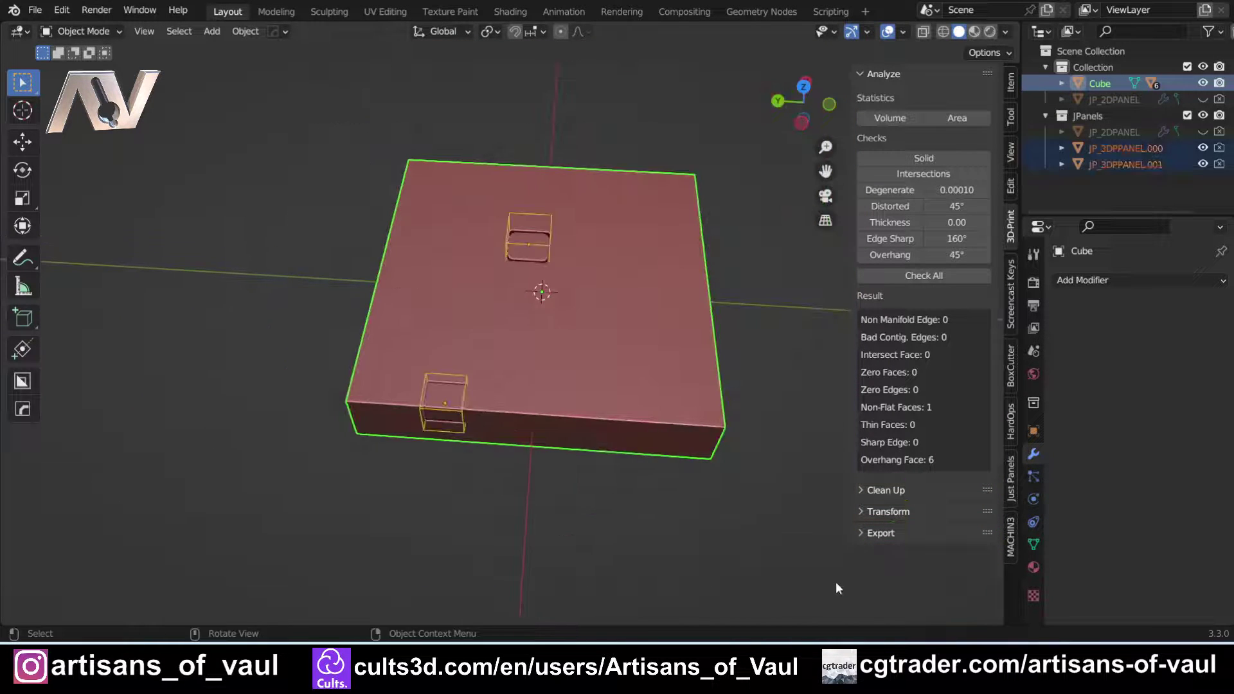
pyautogui.press('Delete')
# Add a cube, scale it uniformly by about 6.26, and widen it by about -7.39 in X and Y to form a slab.
pyautogui.moveTo(540, 270); pyautogui.dragTo(528, 302, button='middle')
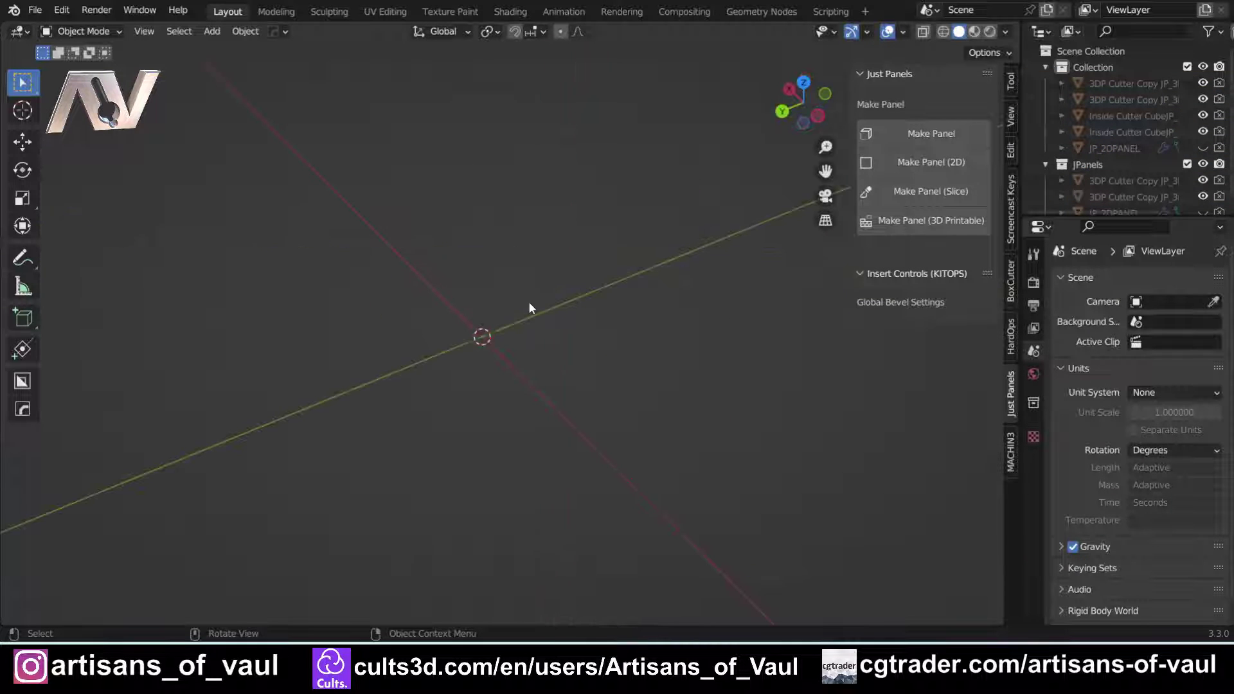
pyautogui.hotkey('shift', 'a')
pyautogui.moveTo(528, 302)
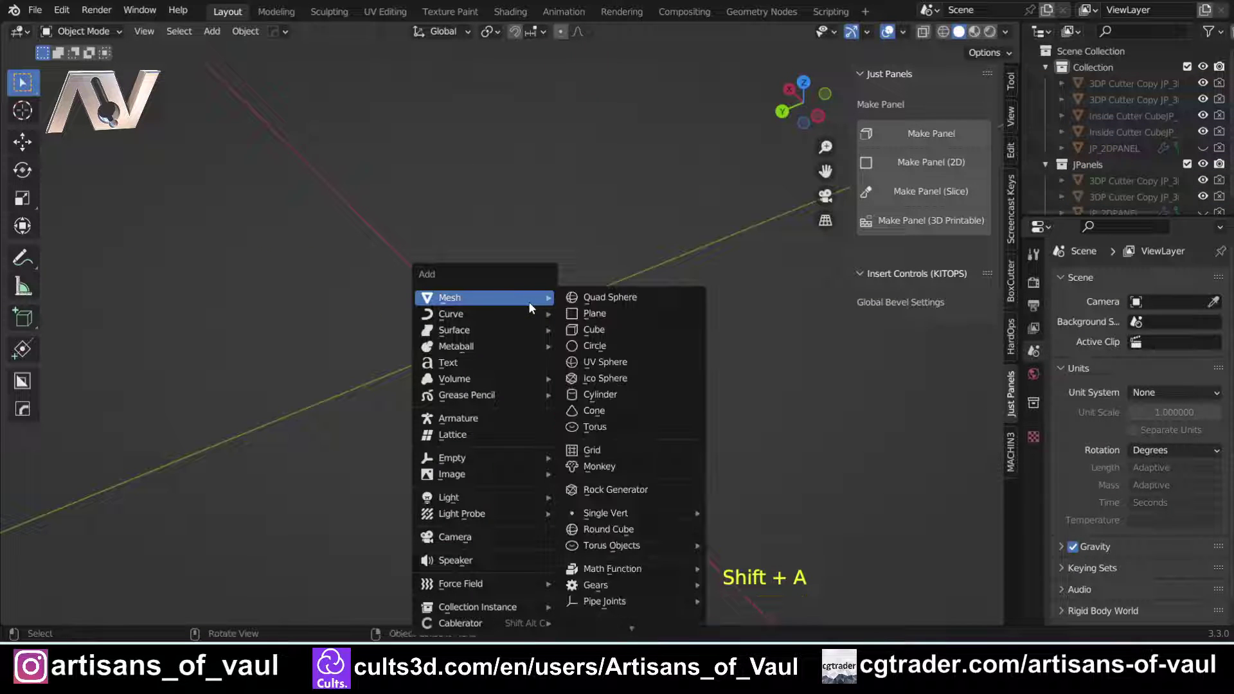
pyautogui.click(606, 328)
pyautogui.press('s')
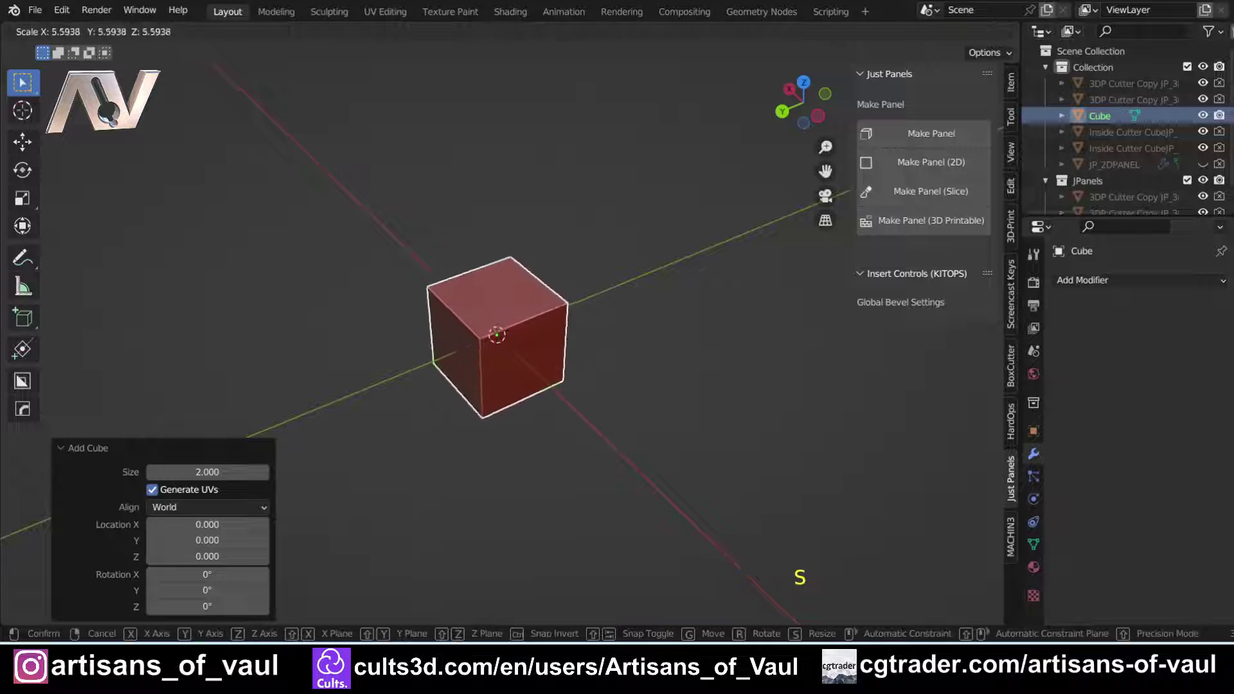
pyautogui.click(68, 493)
pyautogui.press('s')
pyautogui.hotkey('shift', 'z')
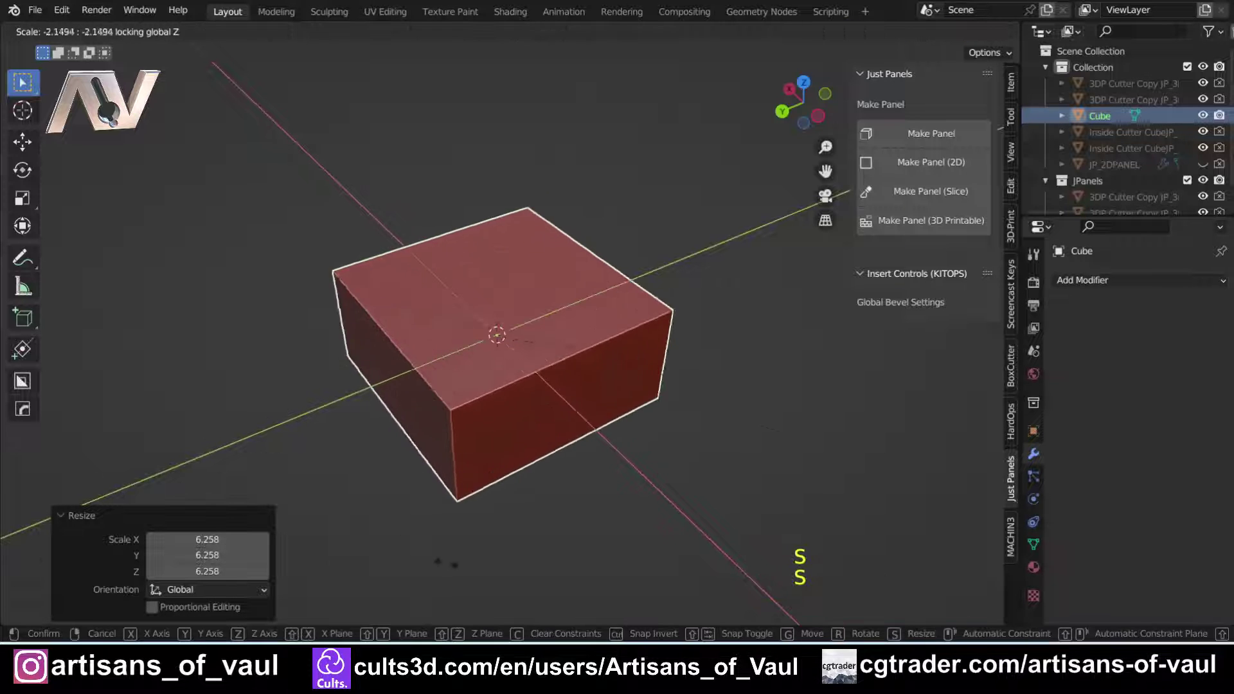
pyautogui.click(629, 331)
pyautogui.scroll(-4, 630, 330)
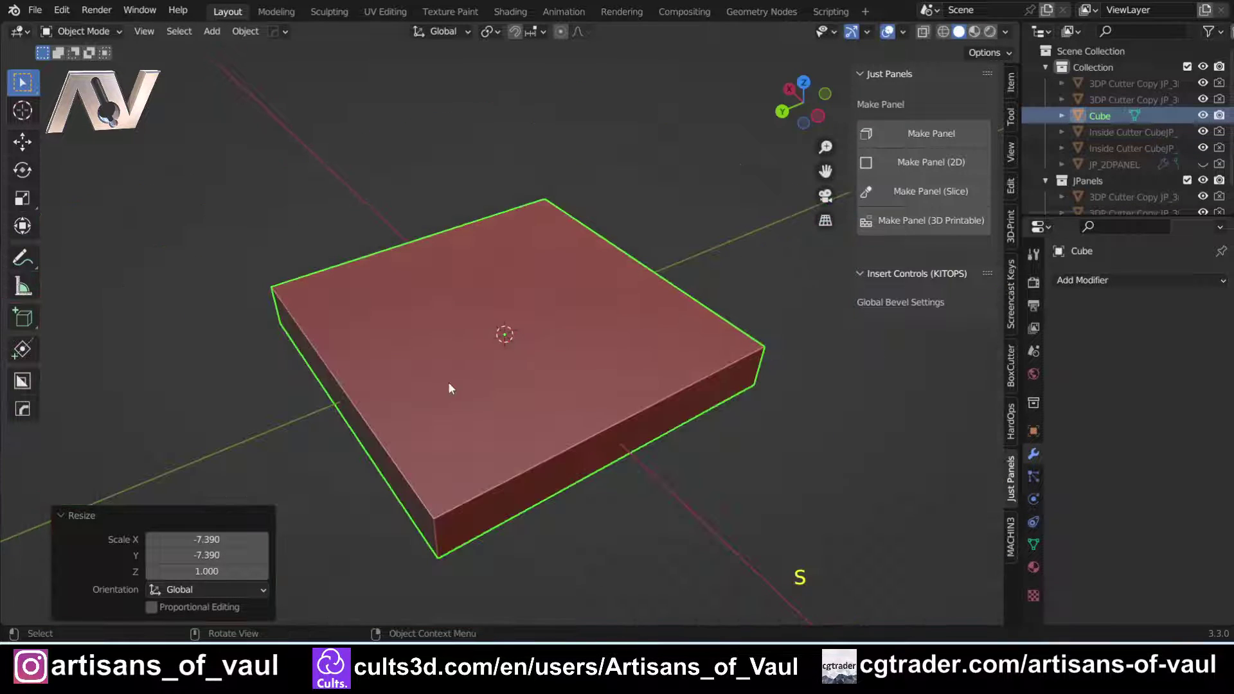
# Add a smaller second cube and move it about 5.84 in X, -0.84 in Y and 8.29 in Z through the slab's top face.
pyautogui.scroll(3, 448, 381)
pyautogui.moveTo(402, 376); pyautogui.dragTo(575, 333, button='middle')
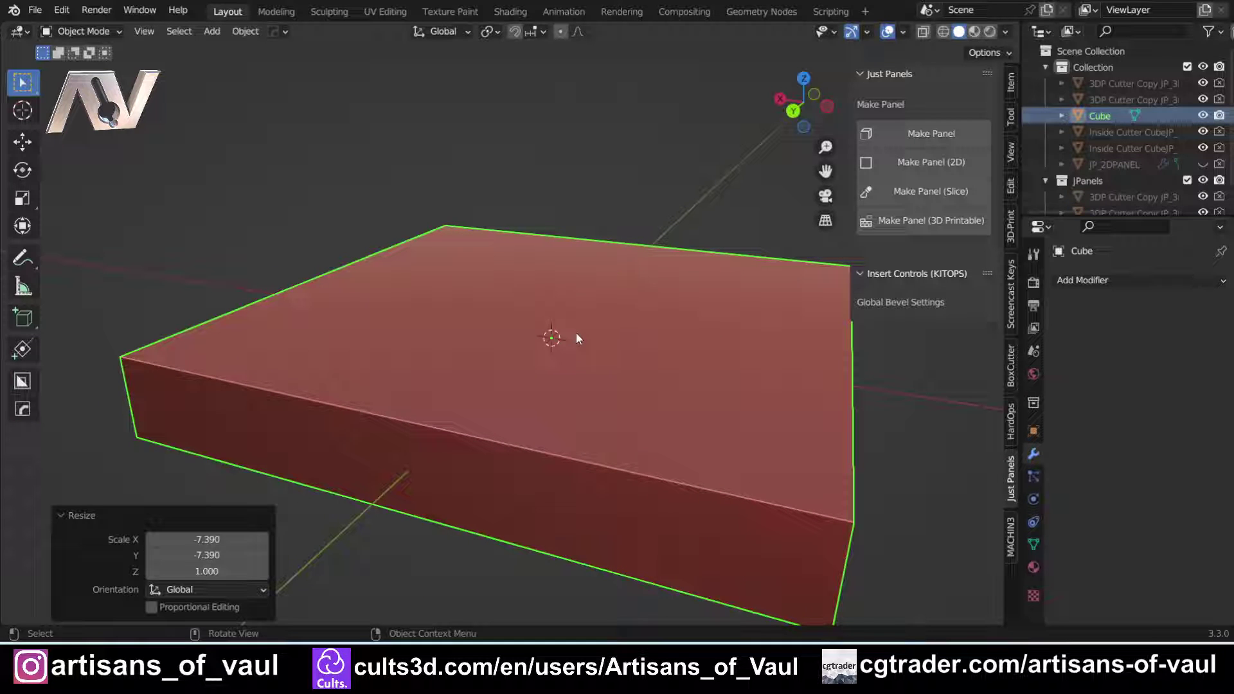
pyautogui.hotkey('shift', 'a')
pyautogui.moveTo(565, 300)
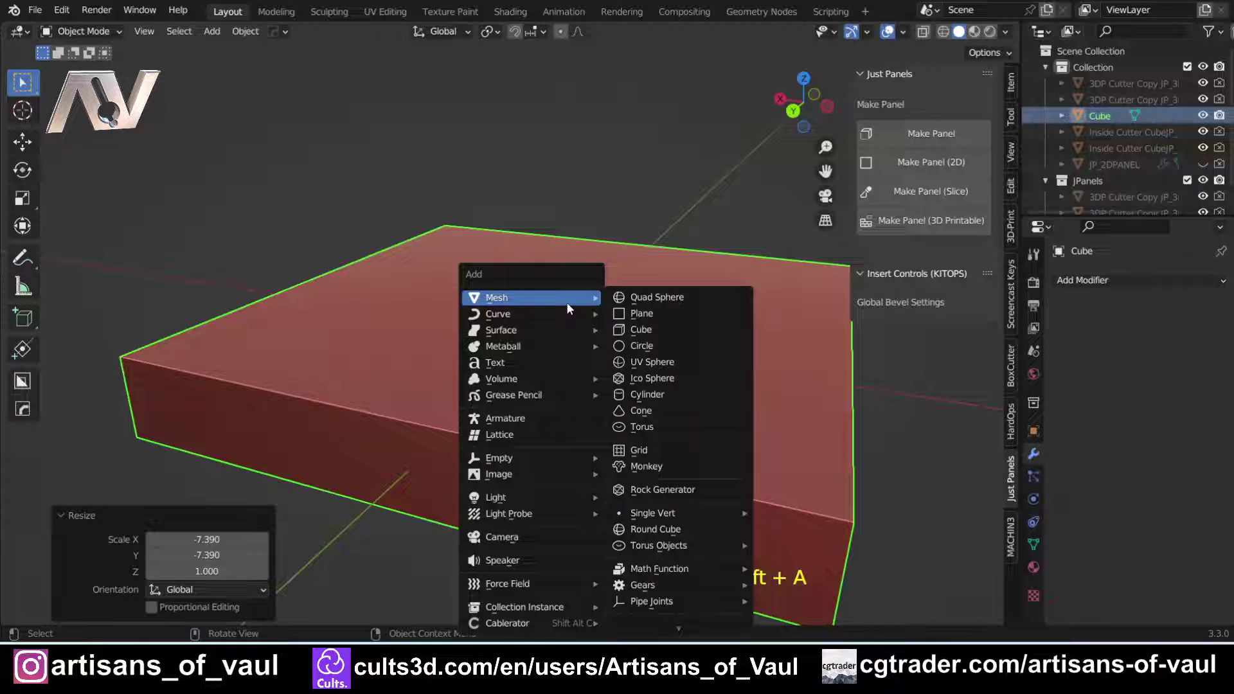
pyautogui.click(657, 329)
pyautogui.press('s')
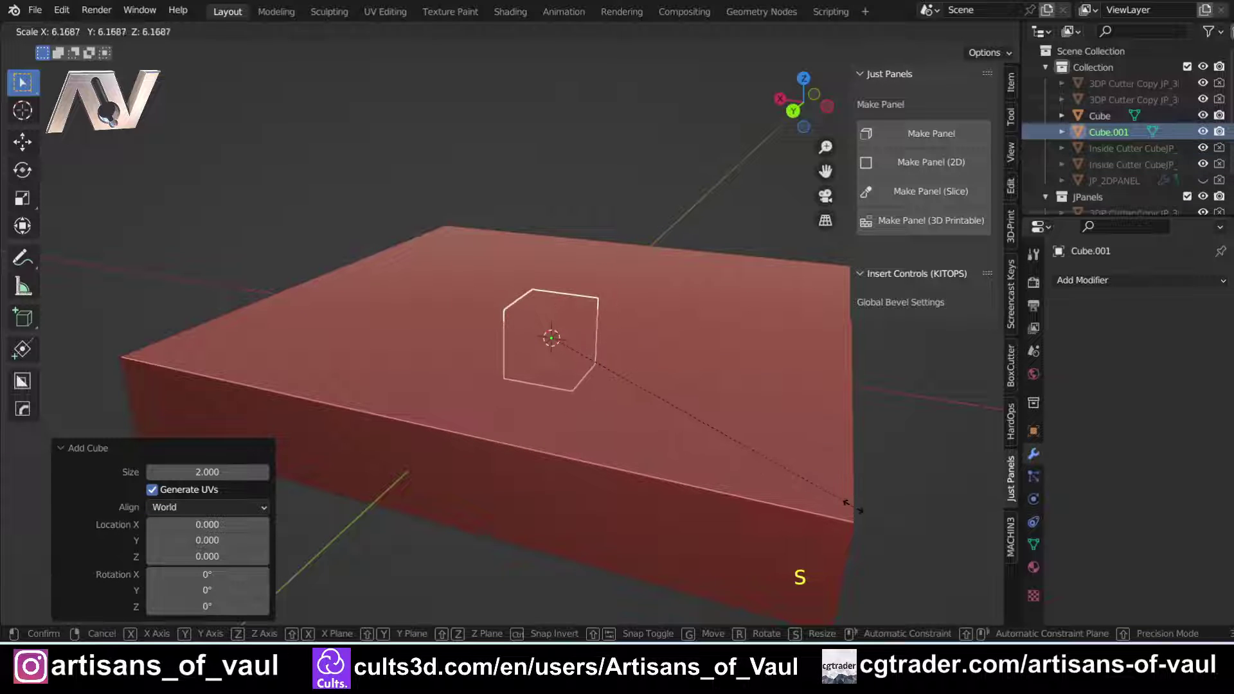
pyautogui.click(912, 519)
pyautogui.press('g')
pyautogui.click(886, 469)
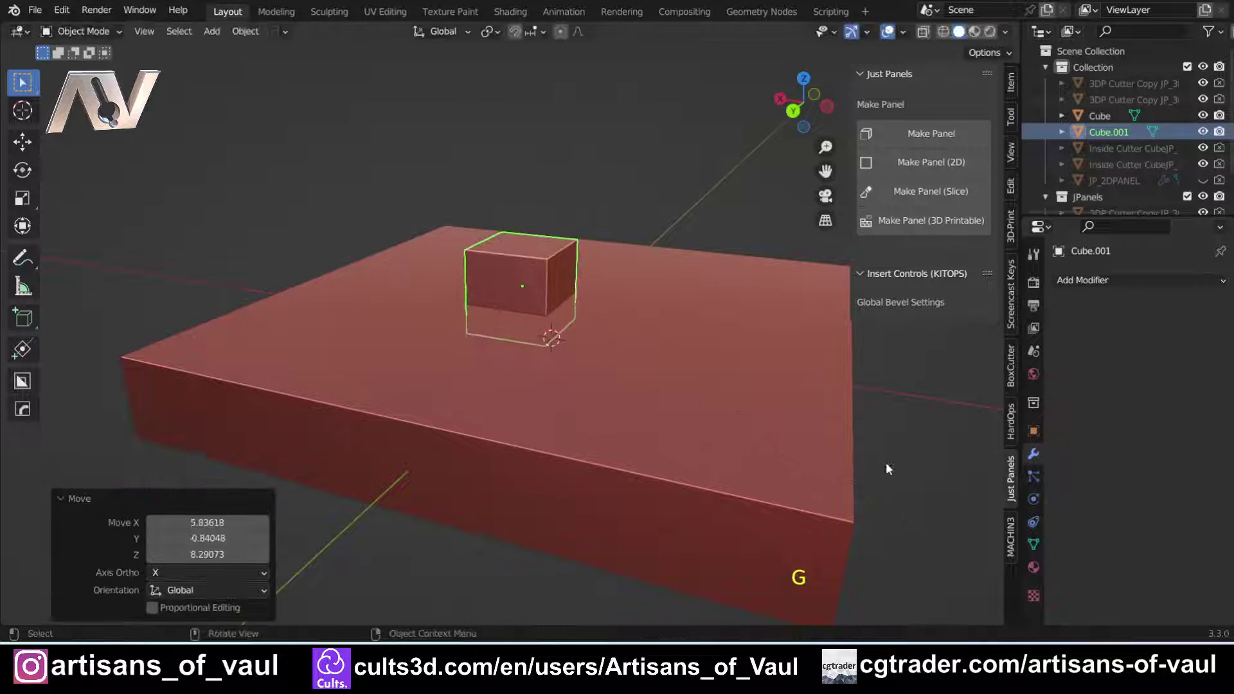
# Duplicate the small cube about -10.38 in X, 5.43 in Y and -2.97 in Z so the copies overlap, and check the overlap in side view.
pyautogui.moveTo(887, 469); pyautogui.dragTo(615, 341, button='middle')
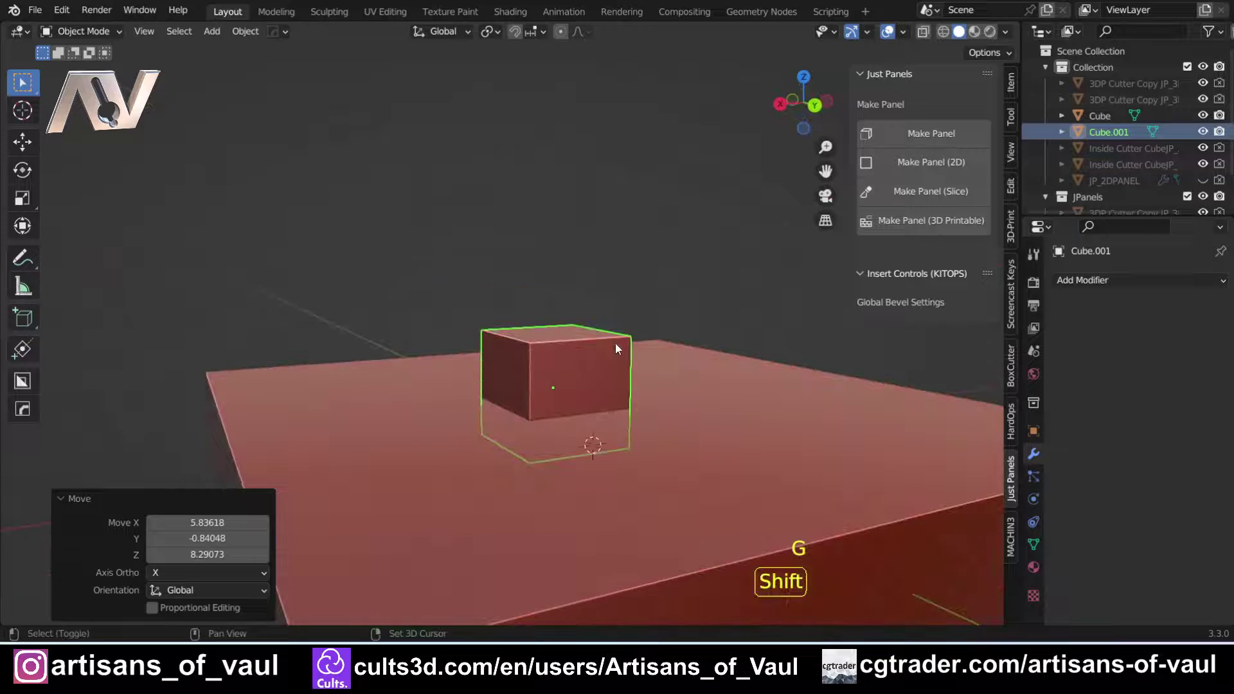
pyautogui.hotkey('shift', 'd')
pyautogui.click(811, 405)
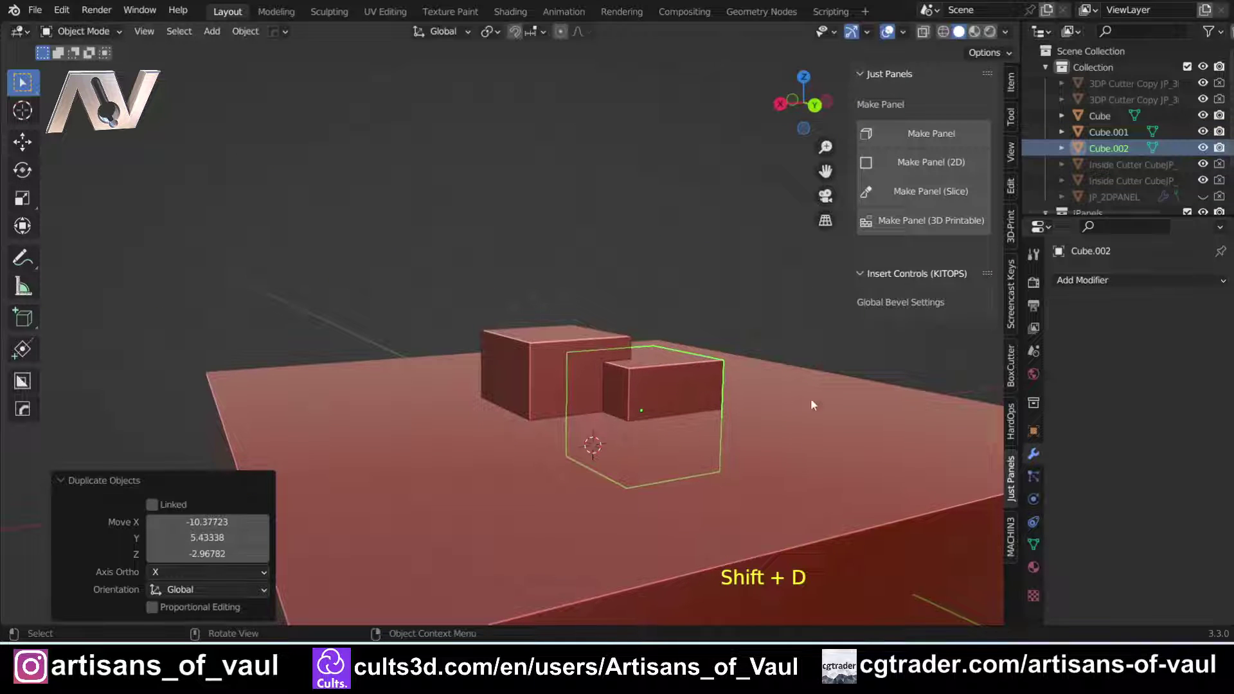
pyautogui.click(814, 105)
pyautogui.keyDown('shift'); pyautogui.moveTo(707, 353); pyautogui.dragTo(523, 352, button='middle'); pyautogui.keyUp('shift')
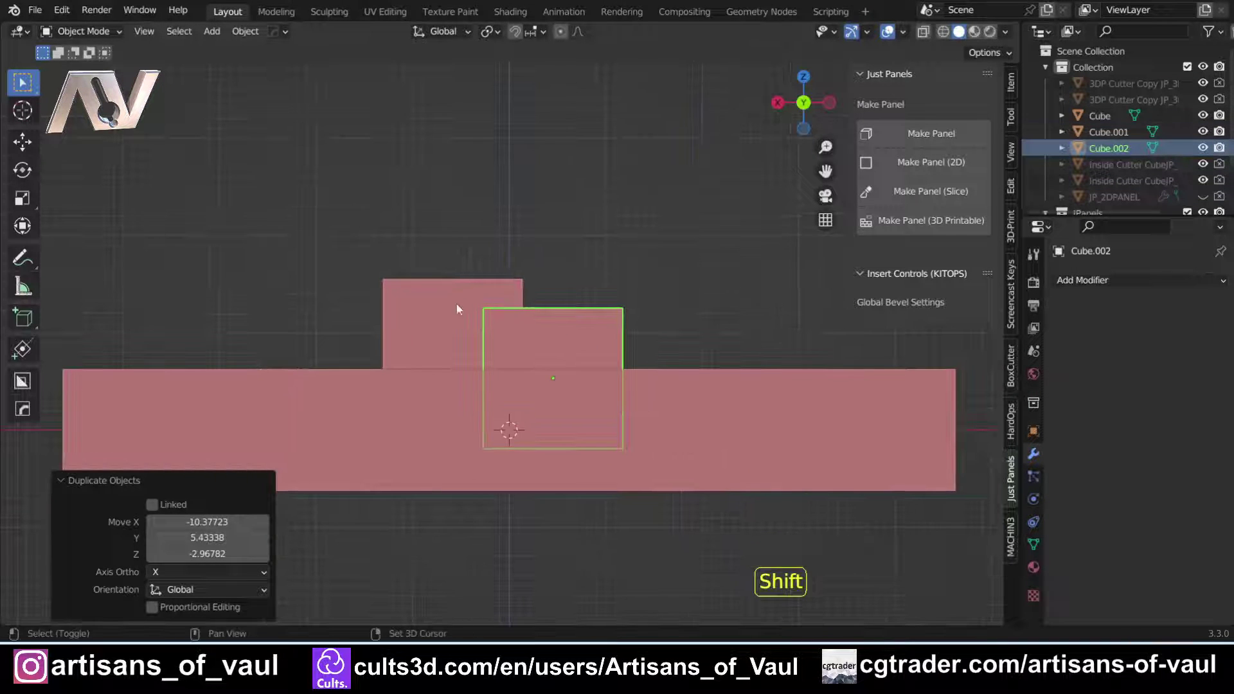
pyautogui.keyDown('shift'); pyautogui.click(456, 329); pyautogui.keyUp('shift')
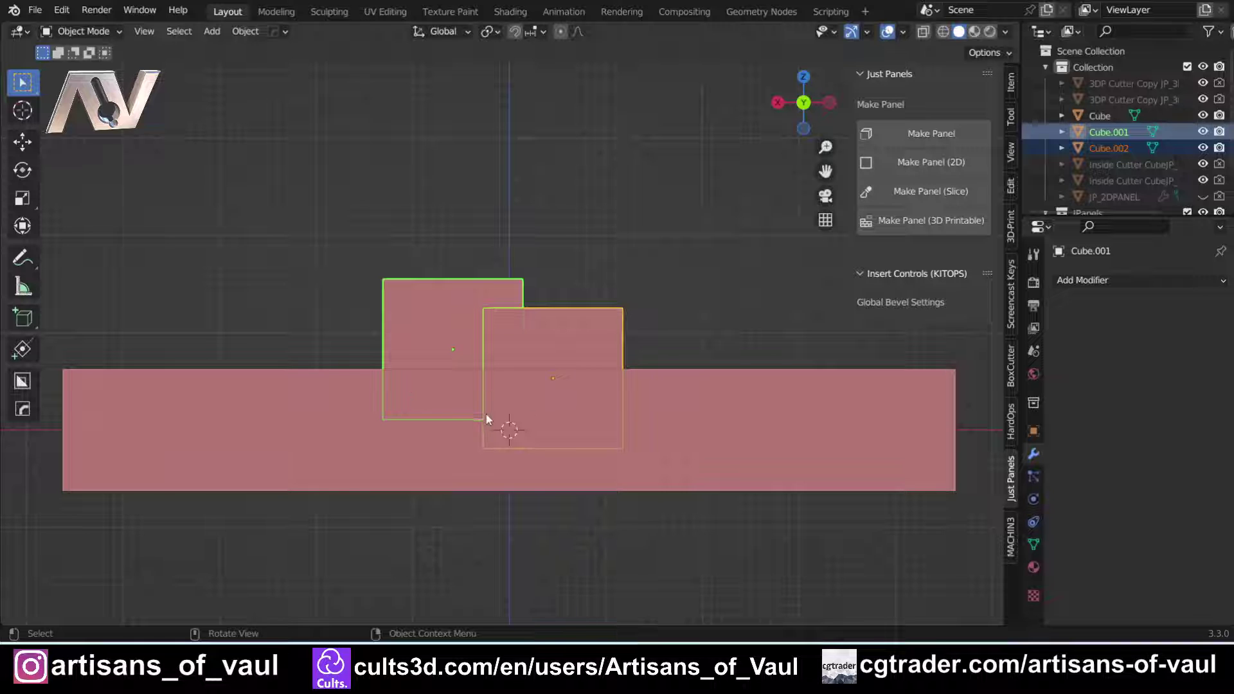
pyautogui.click(623, 243)
pyautogui.moveTo(623, 243); pyautogui.dragTo(603, 379, button='middle')
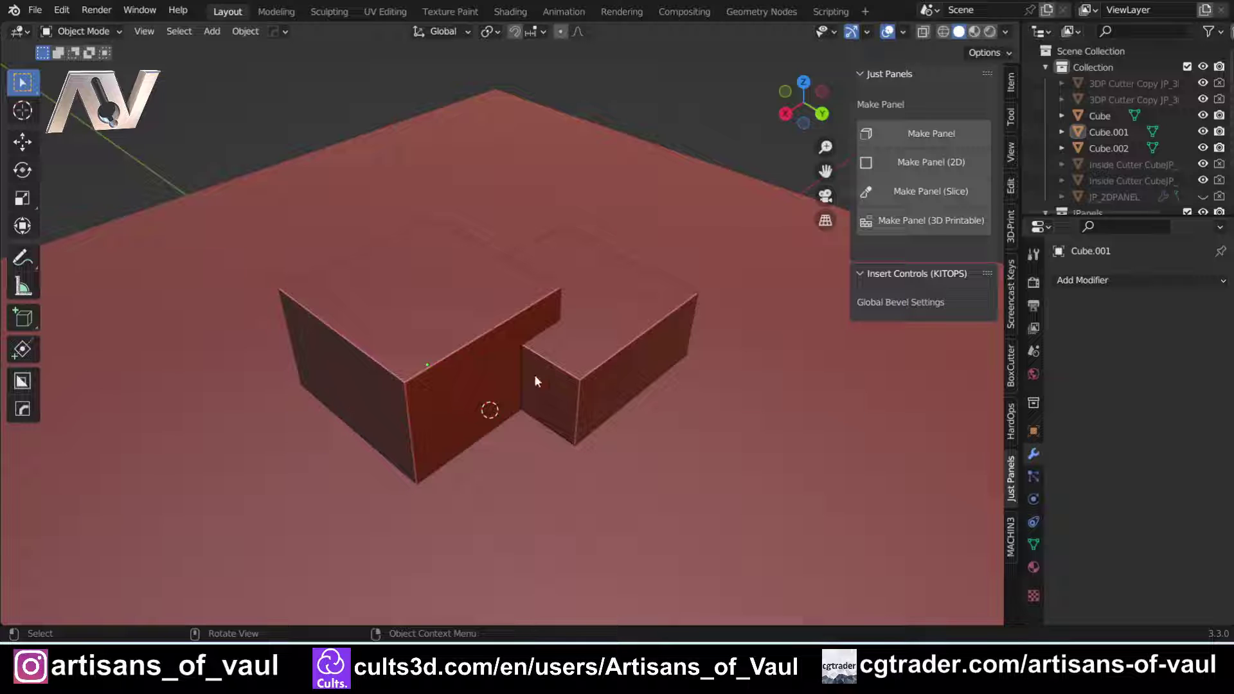
# Cut 3D printable panels into the slab using both overlapping small cubes, with the slab as the active object.
pyautogui.moveTo(531, 326); pyautogui.dragTo(388, 326, button='middle')
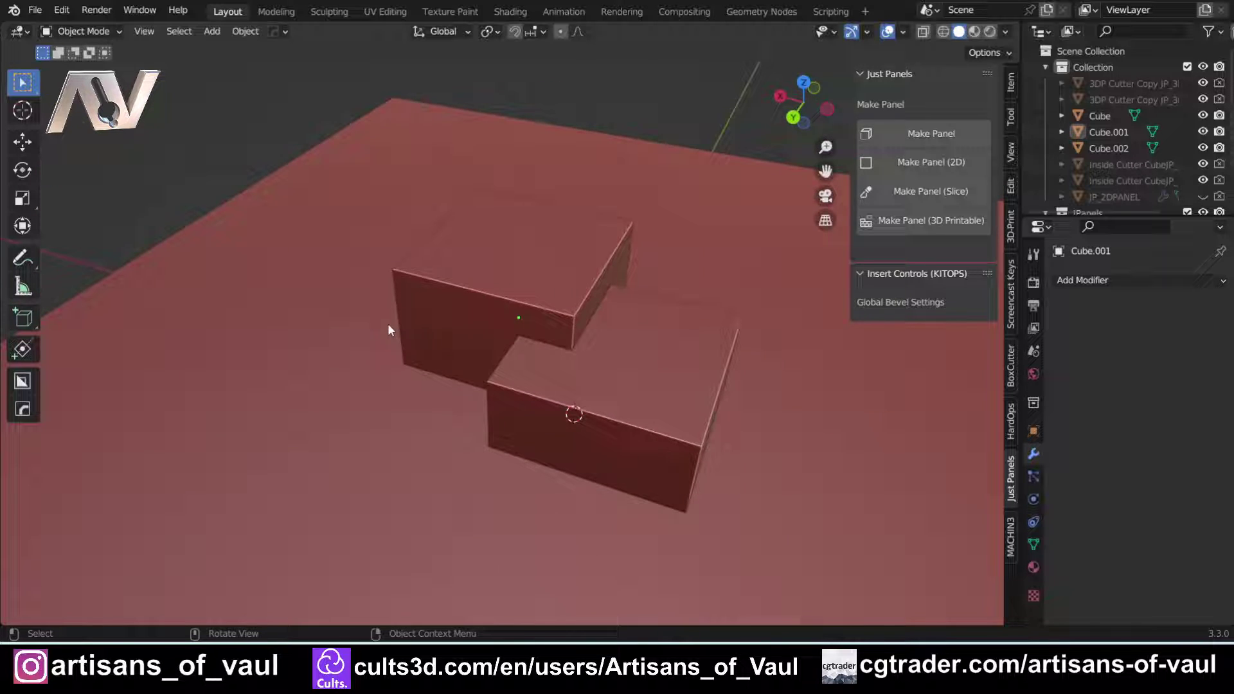
pyautogui.click(542, 361)
pyautogui.keyDown('shift'); pyautogui.click(603, 391); pyautogui.keyUp('shift')
pyautogui.keyDown('shift'); pyautogui.click(234, 497); pyautogui.keyUp('shift')
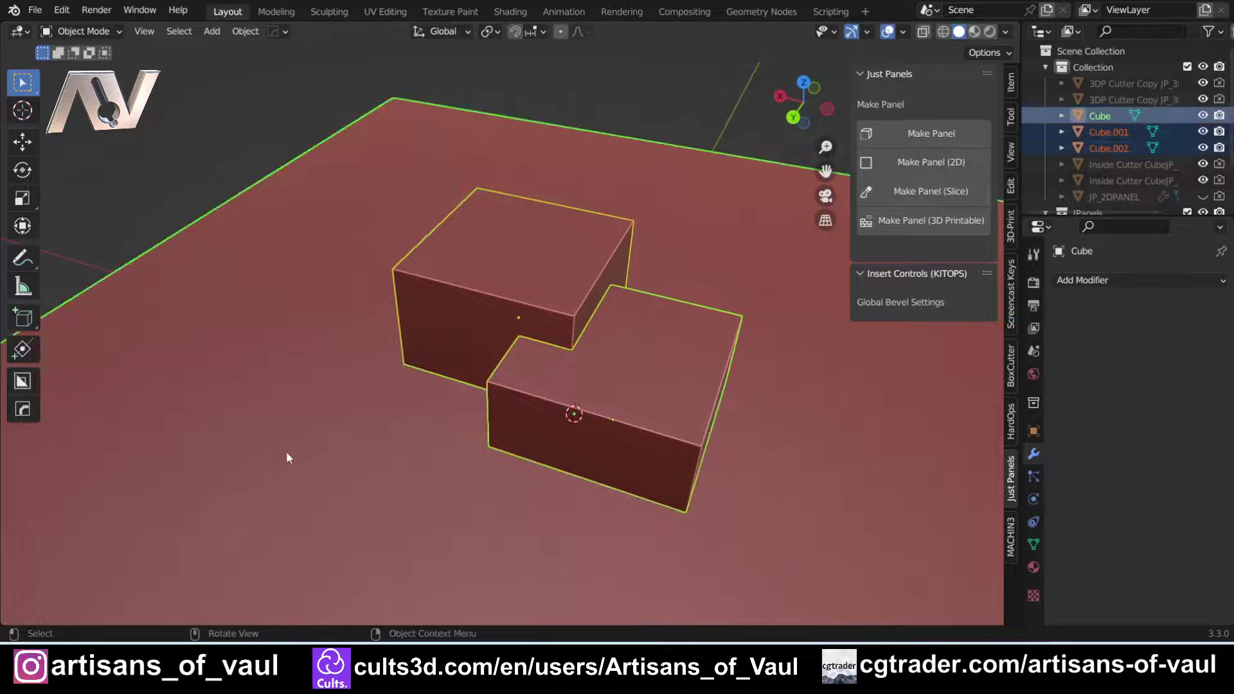
pyautogui.scroll(-3, 615, 335)
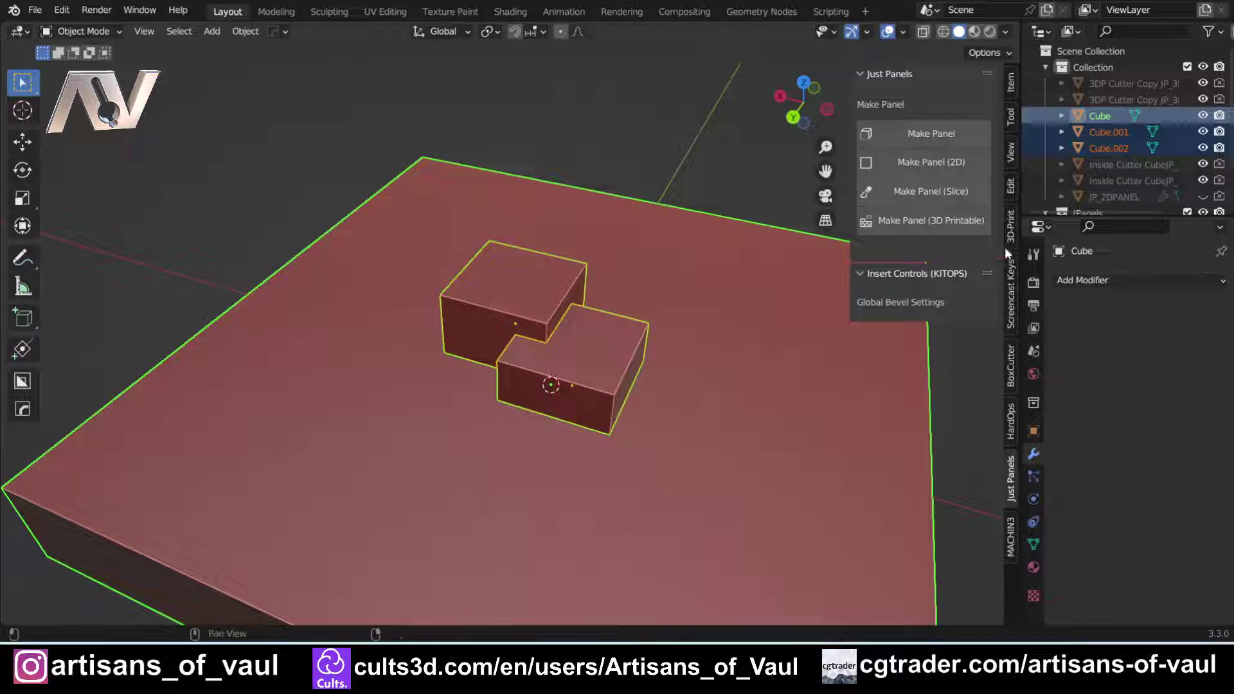
pyautogui.click(942, 221)
# Set the first, taller panel cutter's Bevel Size In and Bevel Size Out to 0.
pyautogui.scroll(5, 443, 374)
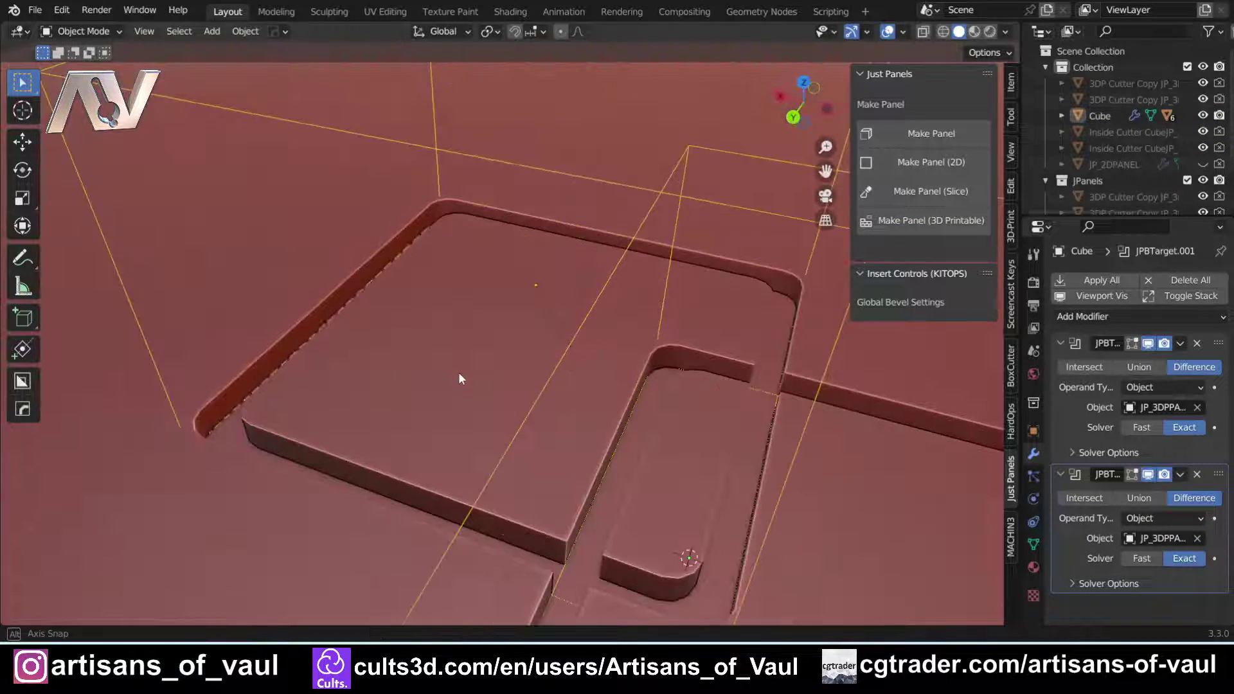
pyautogui.moveTo(458, 378); pyautogui.dragTo(384, 321, button='middle')
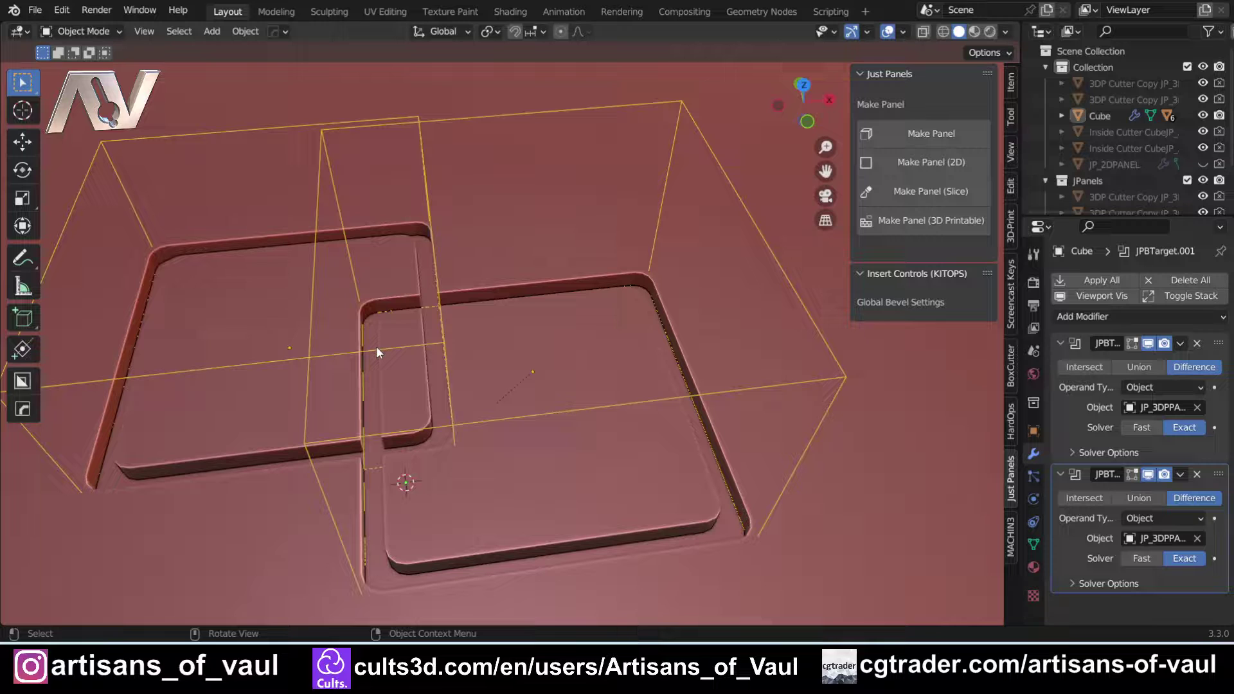
pyautogui.scroll(4, 369, 357)
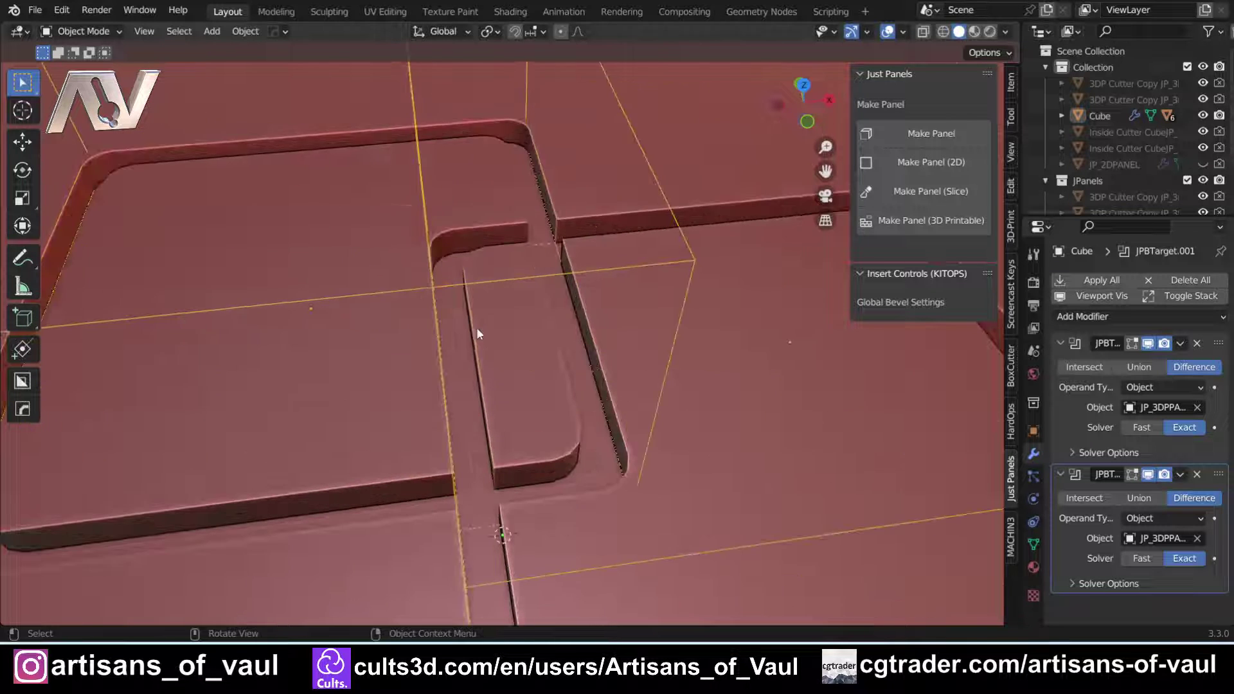
pyautogui.moveTo(472, 372); pyautogui.dragTo(313, 171, button='middle')
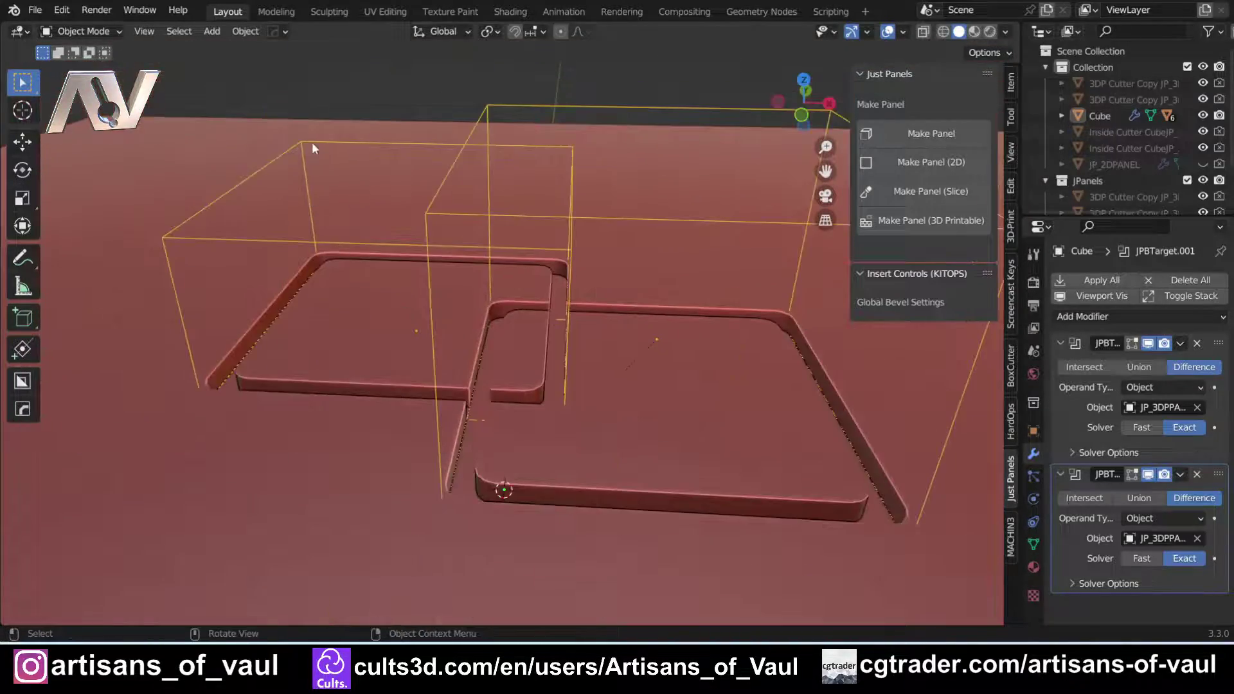
pyautogui.click(311, 141)
pyautogui.scroll(4, 399, 267)
pyautogui.moveTo(399, 268); pyautogui.dragTo(401, 357, button='middle')
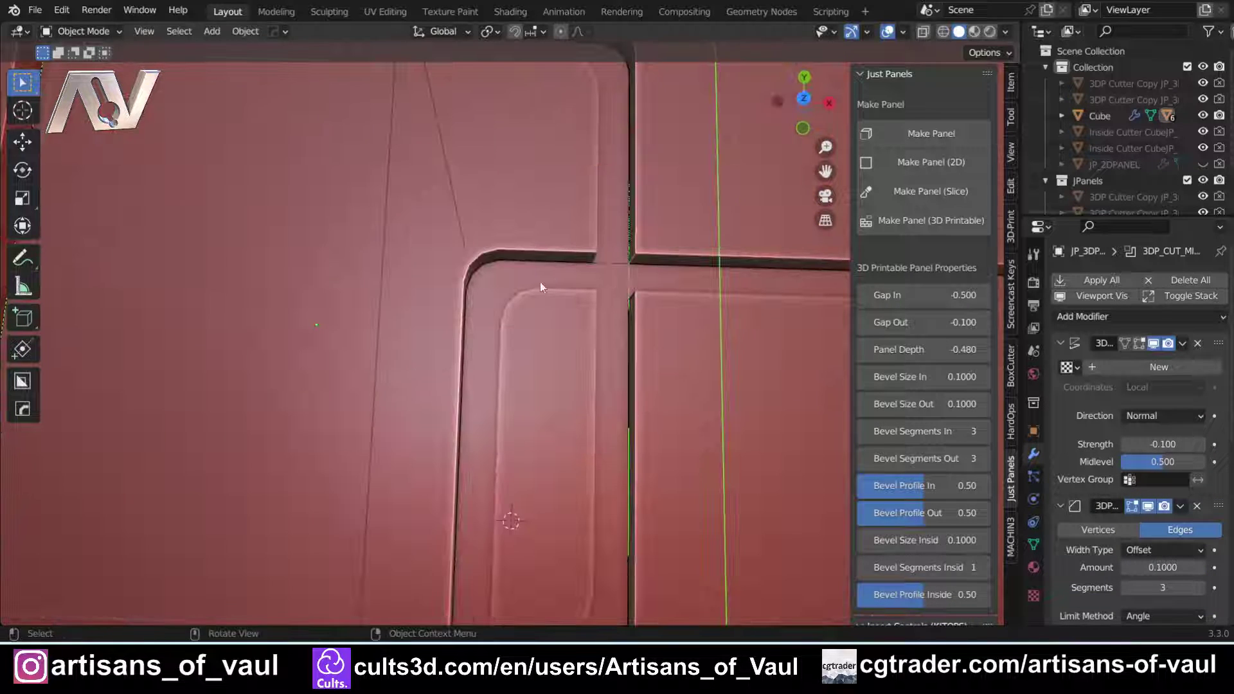
pyautogui.scroll(-3, 539, 283)
pyautogui.keyDown('shift'); pyautogui.moveTo(539, 283); pyautogui.dragTo(532, 245, button='middle'); pyautogui.keyUp('shift')
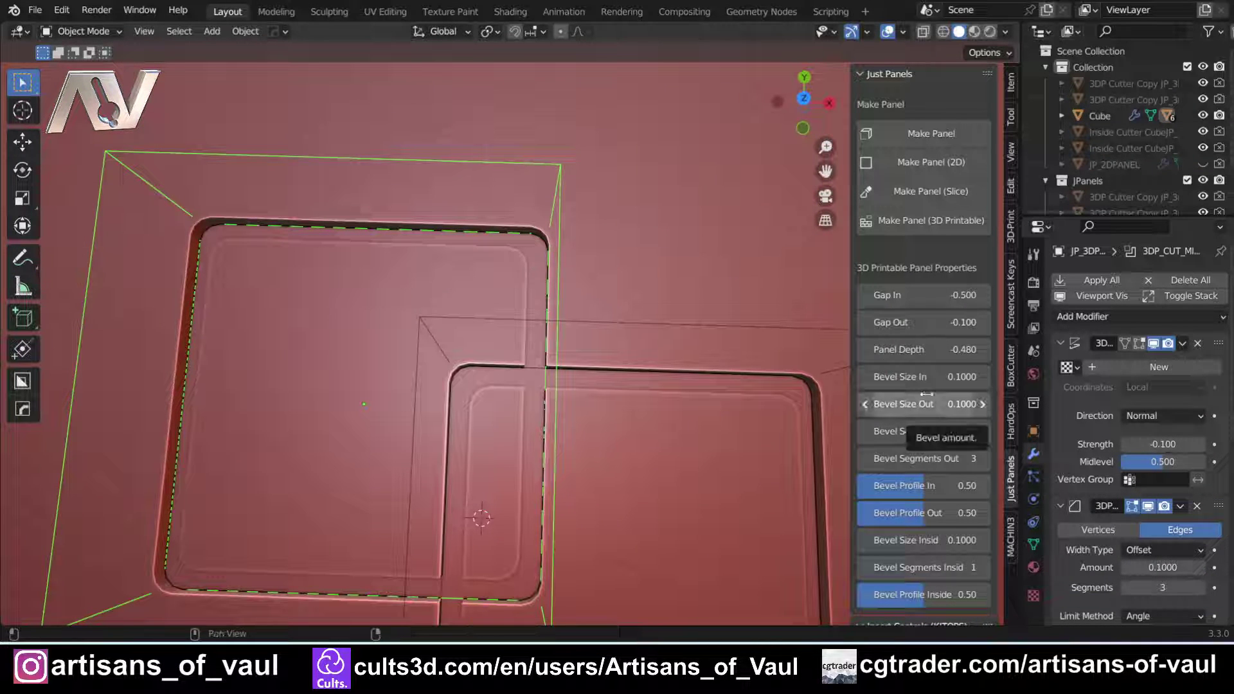
pyautogui.moveTo(920, 377); pyautogui.dragTo(880, 377)
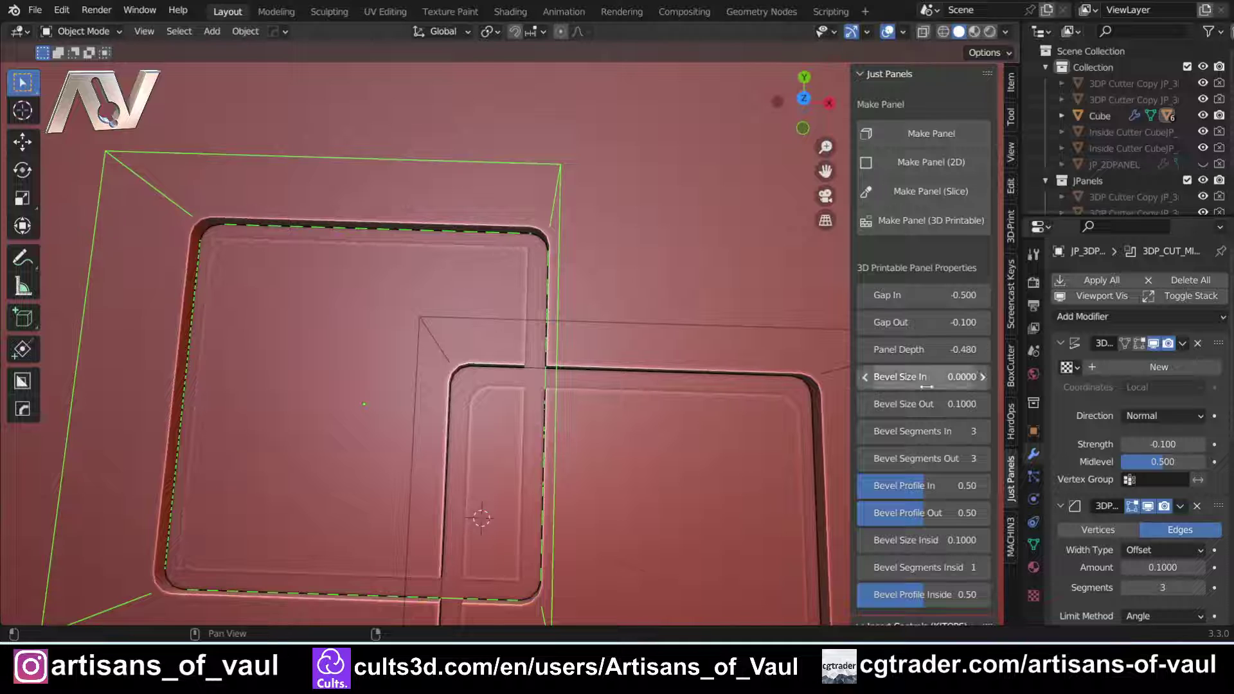
pyautogui.moveTo(961, 394); pyautogui.dragTo(925, 394)
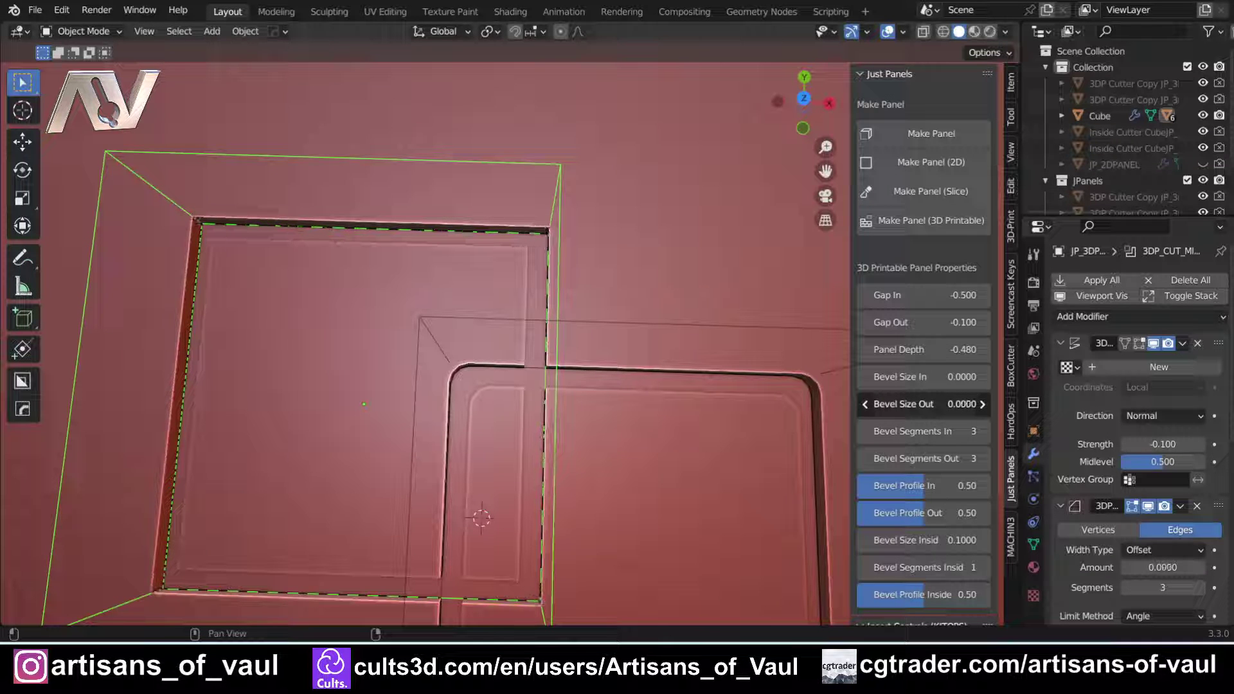
# Set the other overlapping panel cutter's Bevel Size In and Bevel Size Out to 0.
pyautogui.click(661, 327)
pyautogui.click(662, 326)
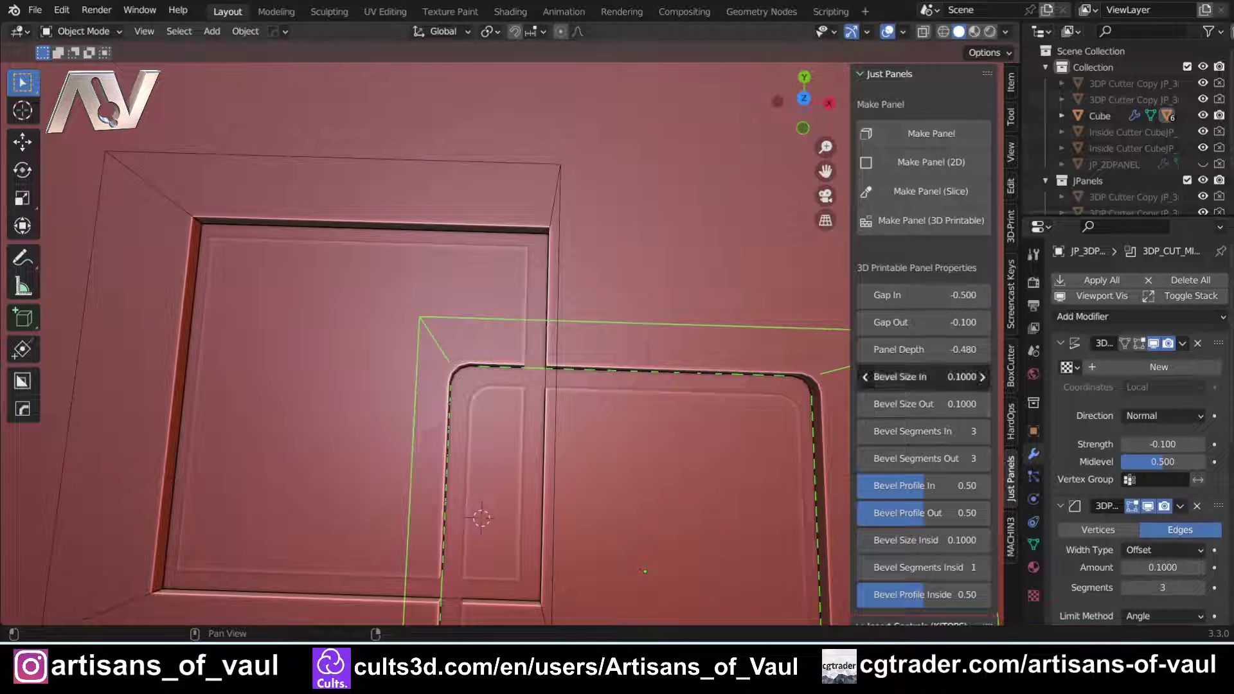
pyautogui.moveTo(960, 377); pyautogui.dragTo(926, 404)
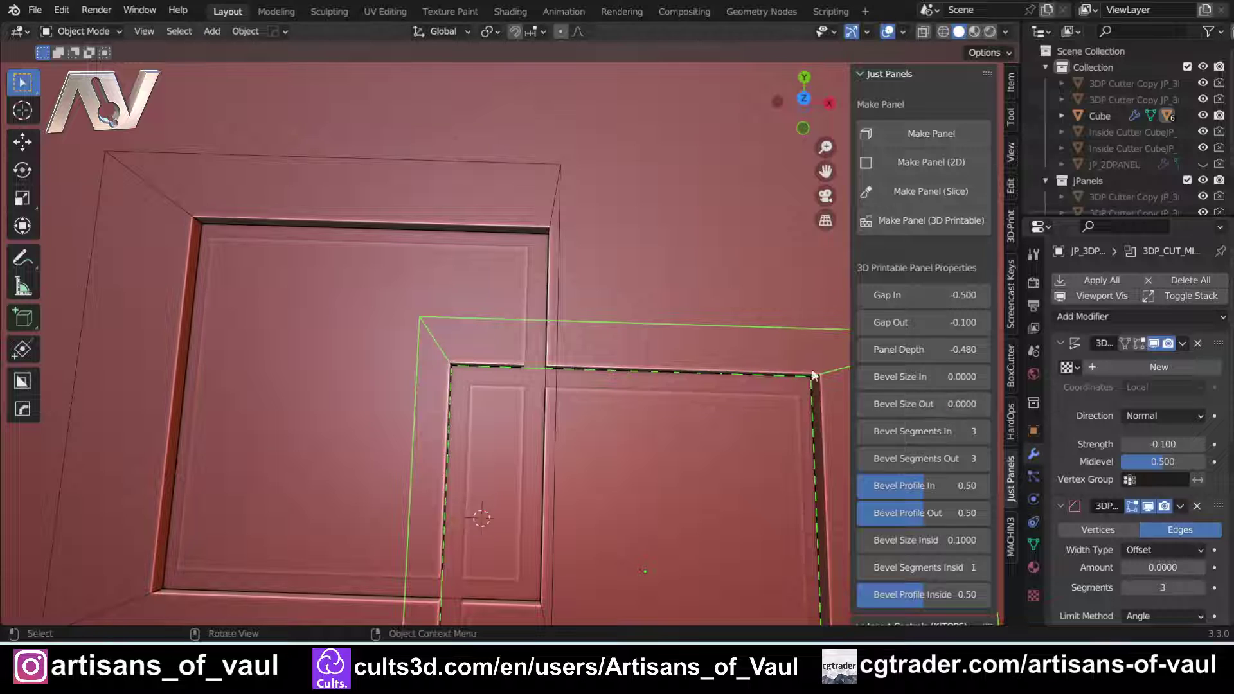
# Examine the slab's square-cornered panel cuts and their overlap from several angles.
pyautogui.click(572, 218)
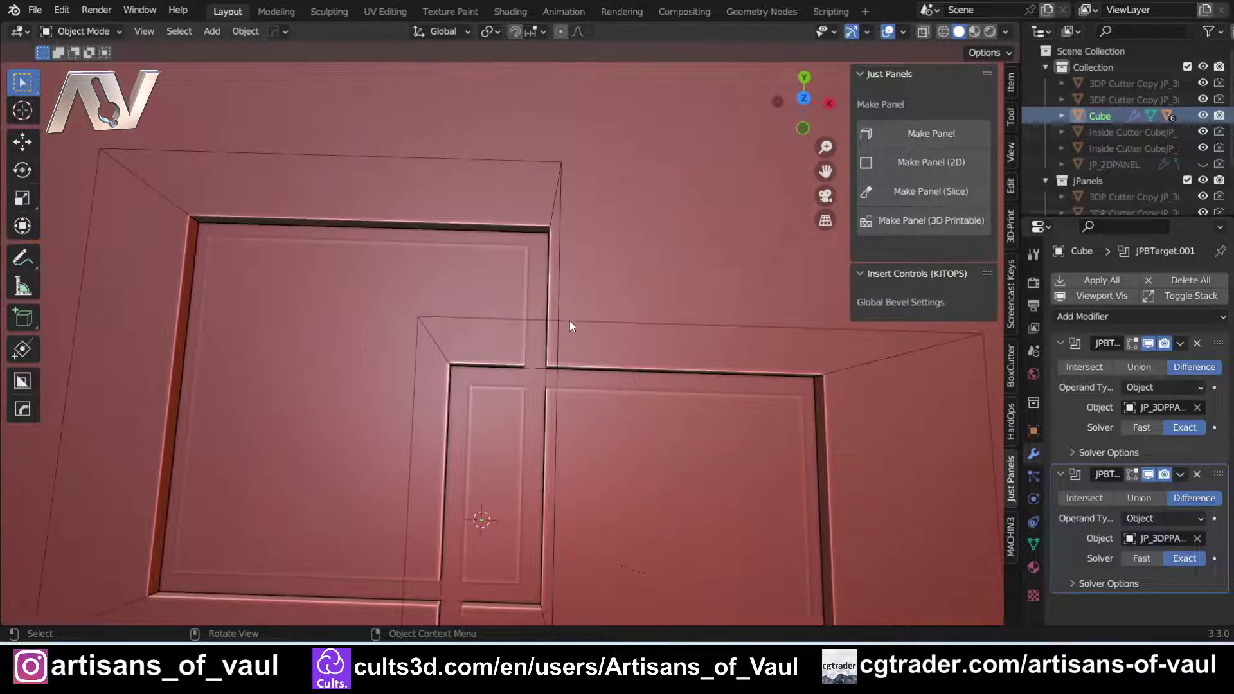
pyautogui.moveTo(570, 321); pyautogui.dragTo(385, 284, button='middle')
pyautogui.scroll(-8, 464, 266)
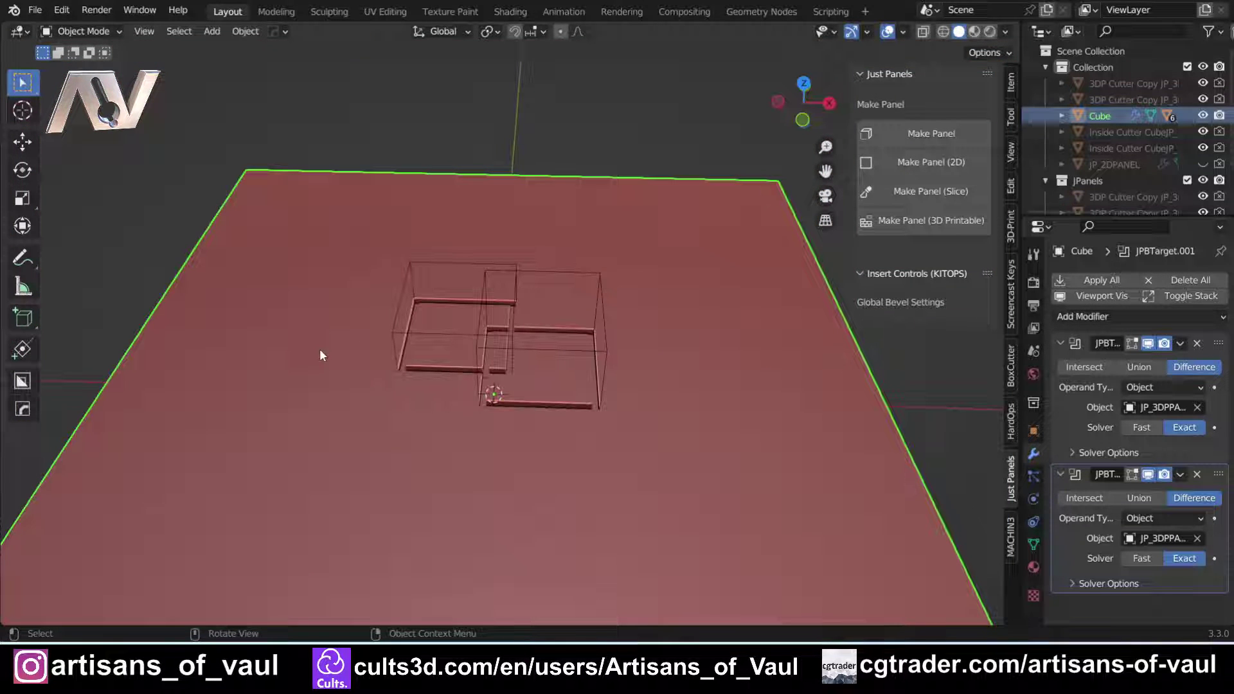
pyautogui.scroll(3, 320, 349)
pyautogui.moveTo(310, 356); pyautogui.dragTo(808, 375, button='middle')
pyautogui.scroll(3, 726, 389)
pyautogui.scroll(-3, 771, 391)
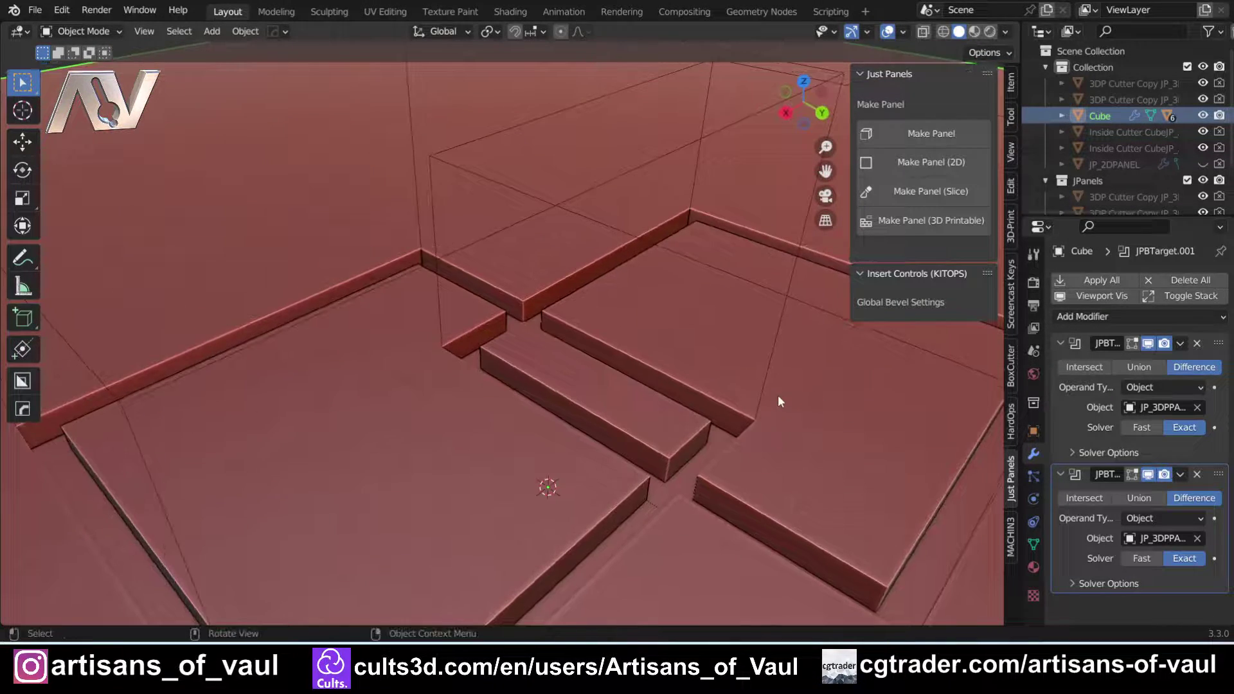
pyautogui.scroll(-3, 777, 395)
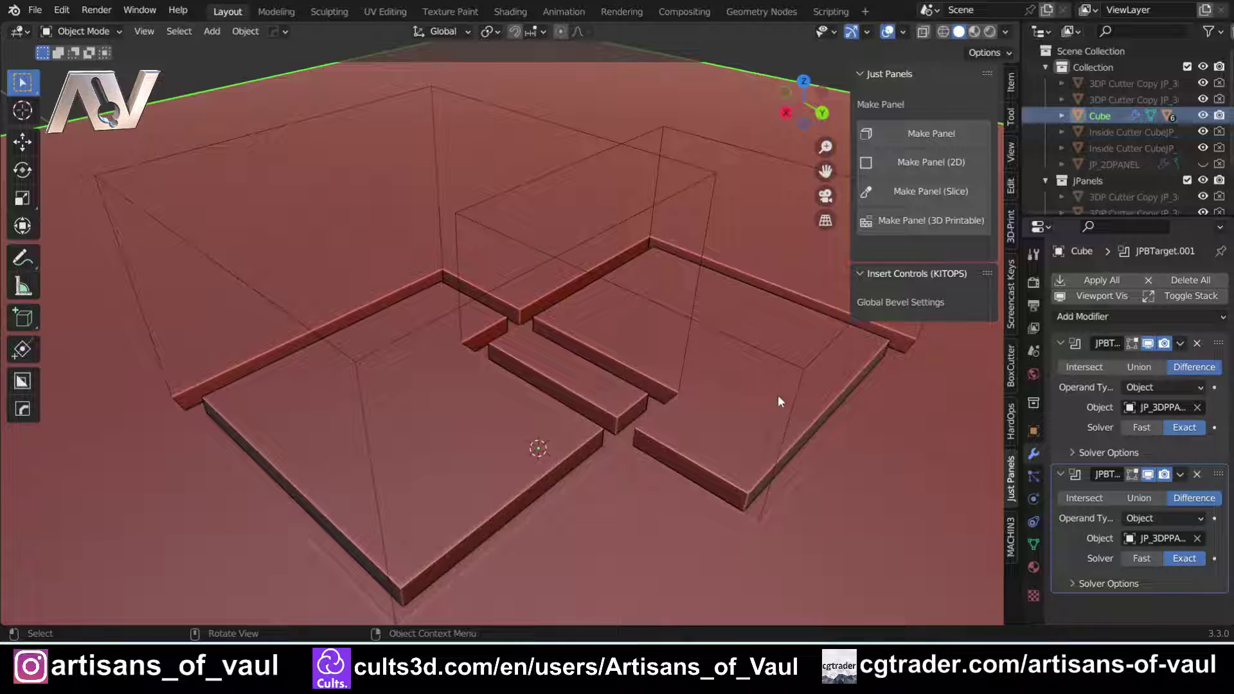
# Delete both 3D printable panel cutters and remove the slab's leftover Boolean modifiers.
pyautogui.scroll(-7, 645, 241)
pyautogui.moveTo(645, 240); pyautogui.dragTo(600, 208, button='middle')
pyautogui.moveTo(425, 167); pyautogui.dragTo(558, 234)
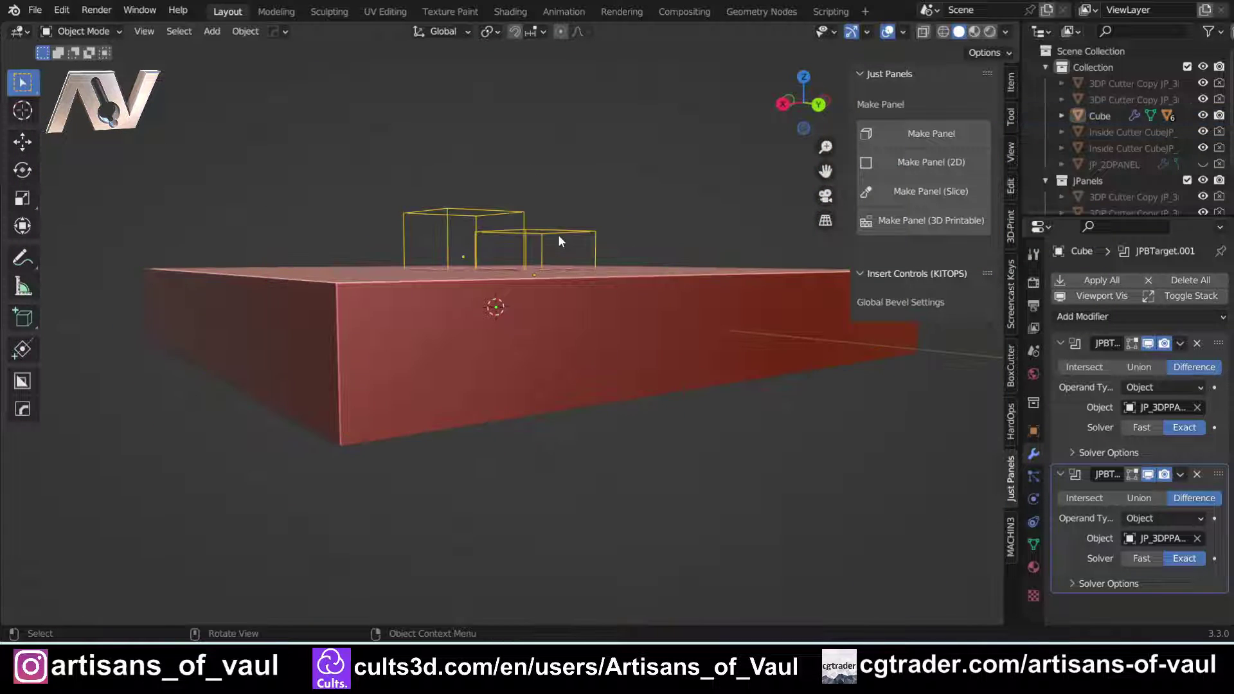
pyautogui.press('Delete')
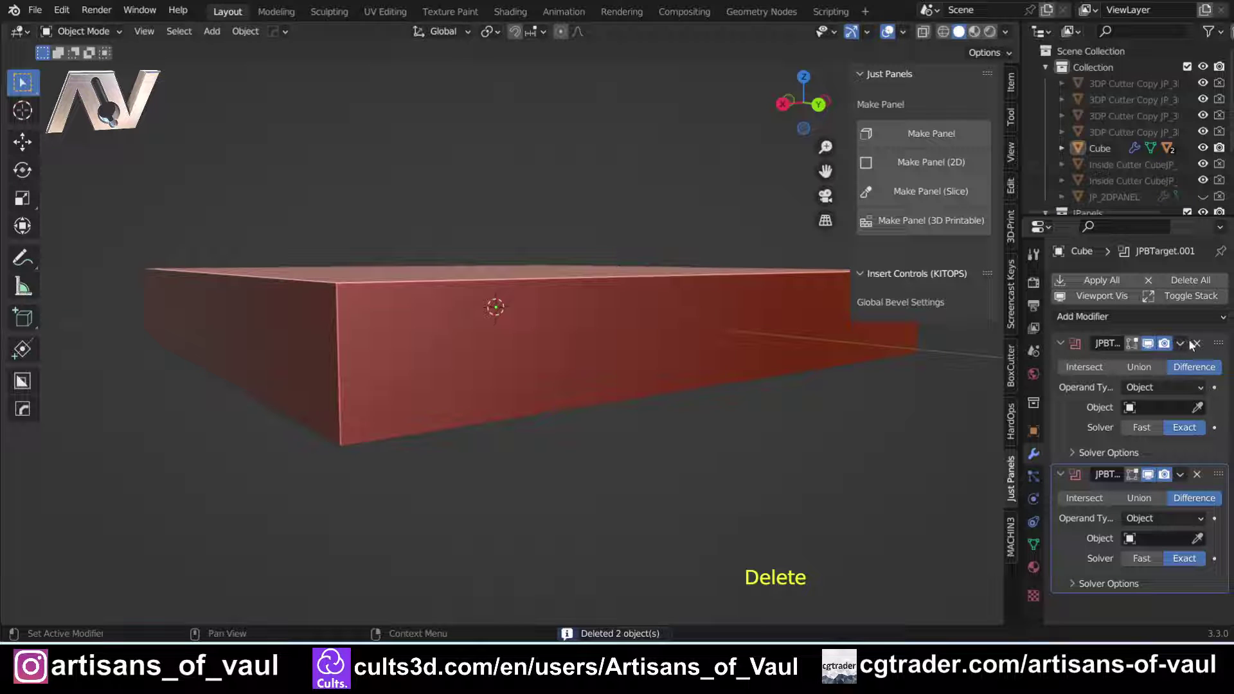
# Add a cube, enlarge it and move it by about 7.2, -7.2 and 7.0 so it protrudes from the slab's top.
pyautogui.moveTo(438, 174); pyautogui.dragTo(480, 269, button='middle')
pyautogui.hotkey('shift', 'a')
pyautogui.moveTo(481, 268)
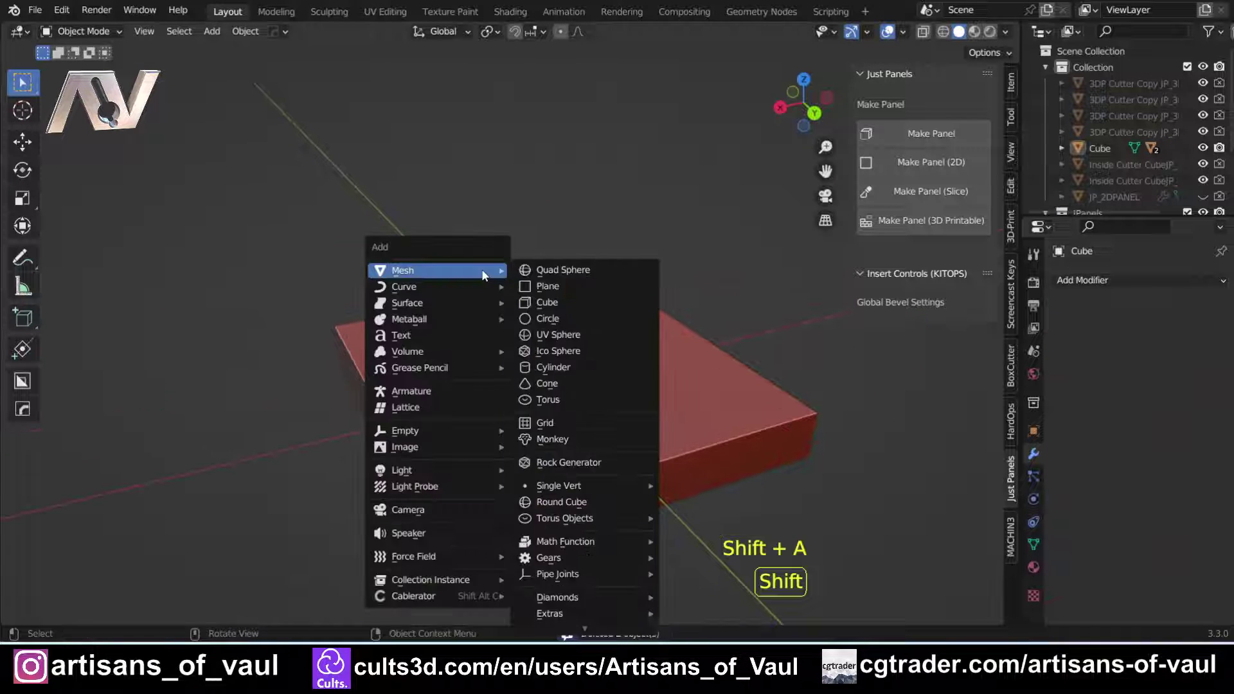
pyautogui.click(572, 299)
pyautogui.scroll(4, 584, 376)
pyautogui.press('s')
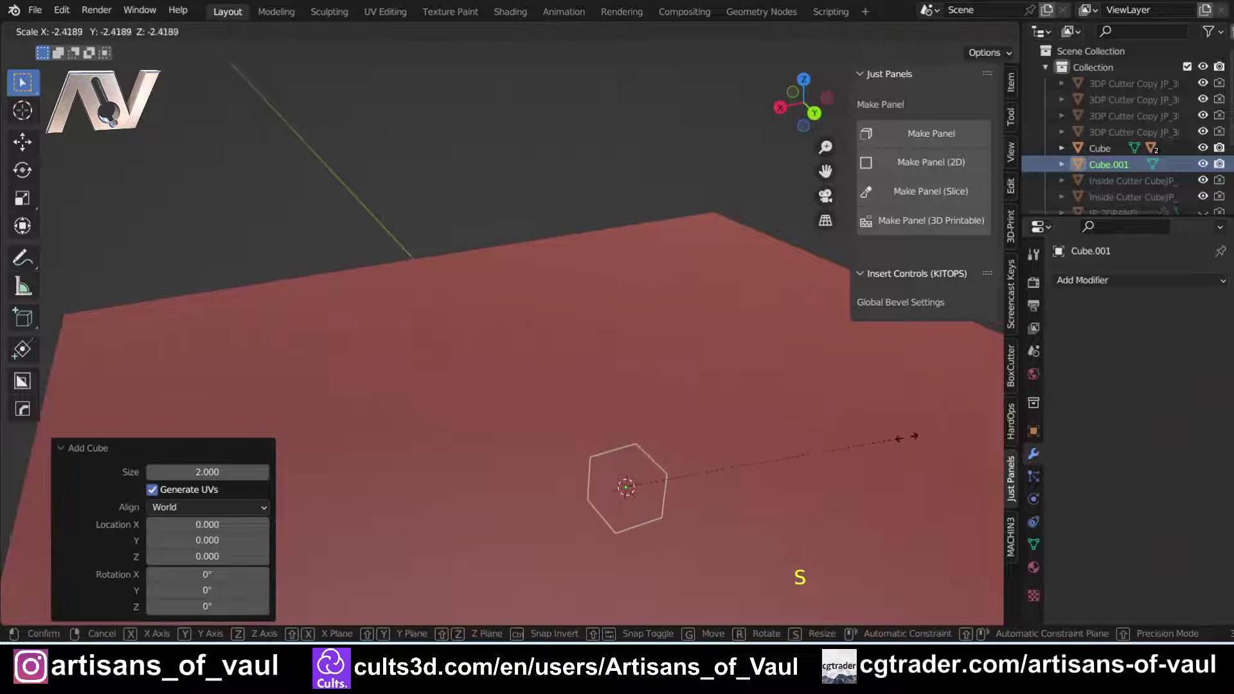
pyautogui.click(909, 435)
pyautogui.press('g')
pyautogui.click(925, 363)
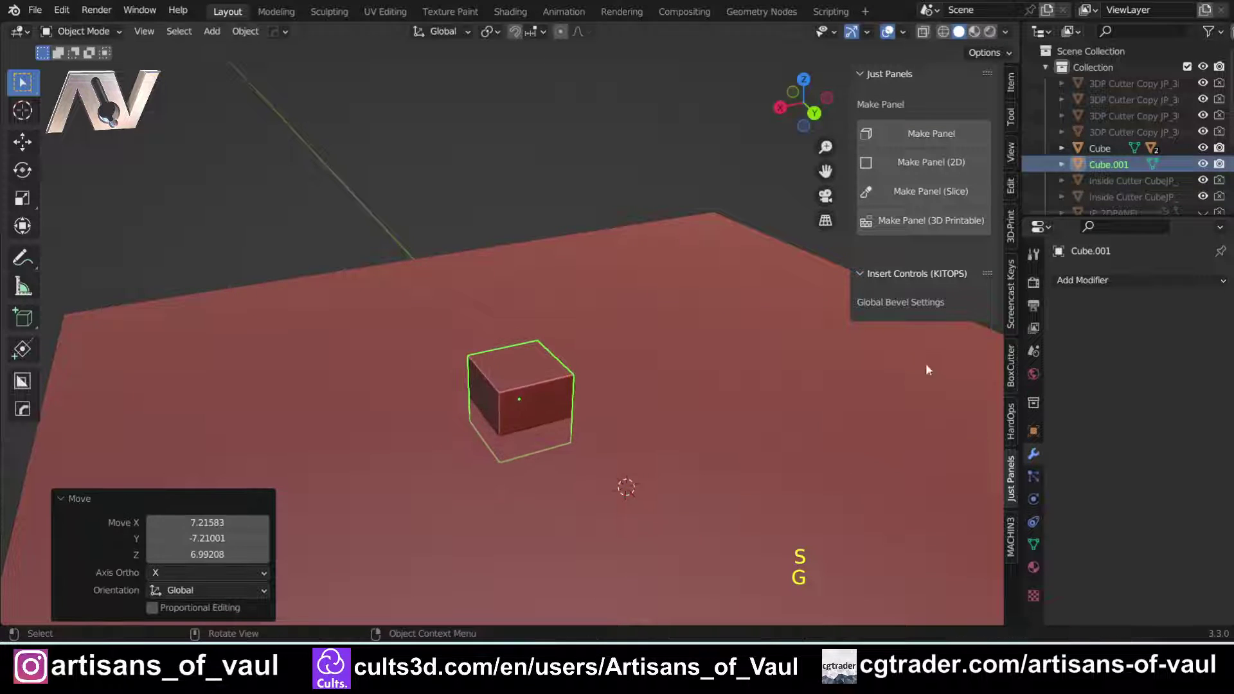
# Extrude one side face of the new cube by about 7.4 and part of the adjoining side outward, forming an L-shaped block.
pyautogui.scroll(5, 677, 420)
pyautogui.moveTo(602, 367); pyautogui.dragTo(459, 365, button='middle')
pyautogui.press('Tab')
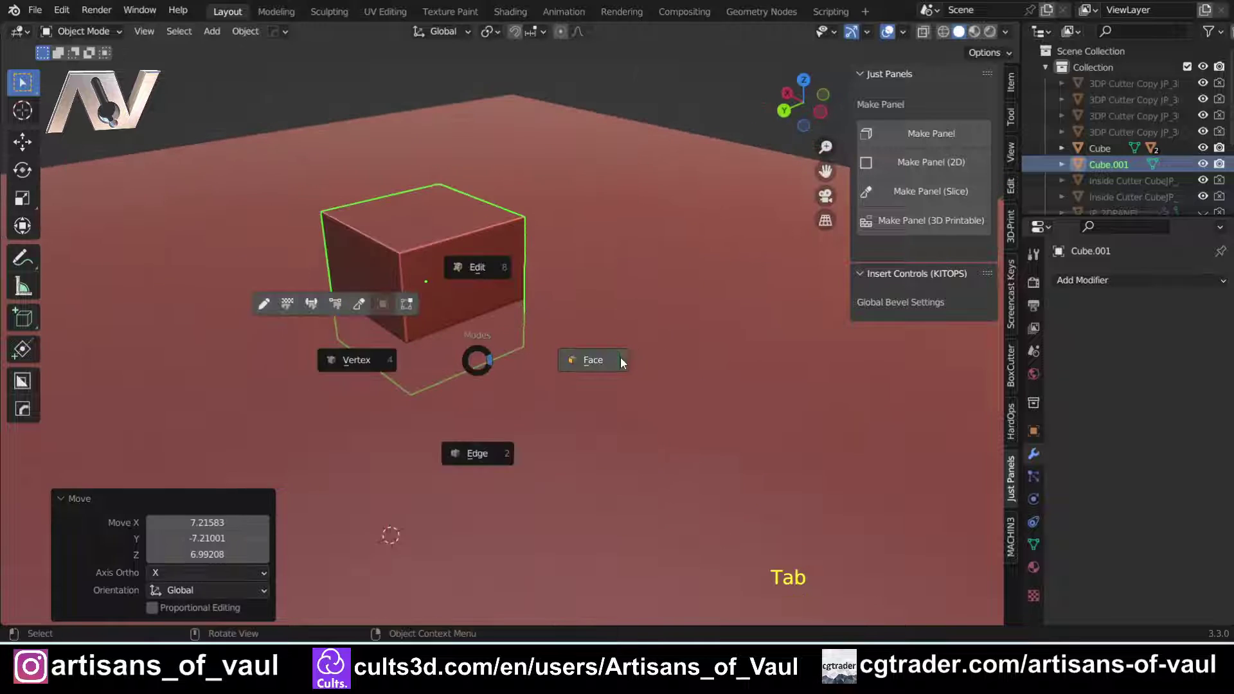
pyautogui.click(595, 354)
pyautogui.click(450, 290)
pyautogui.moveTo(432, 296); pyautogui.dragTo(458, 298, button='middle')
pyautogui.press('e')
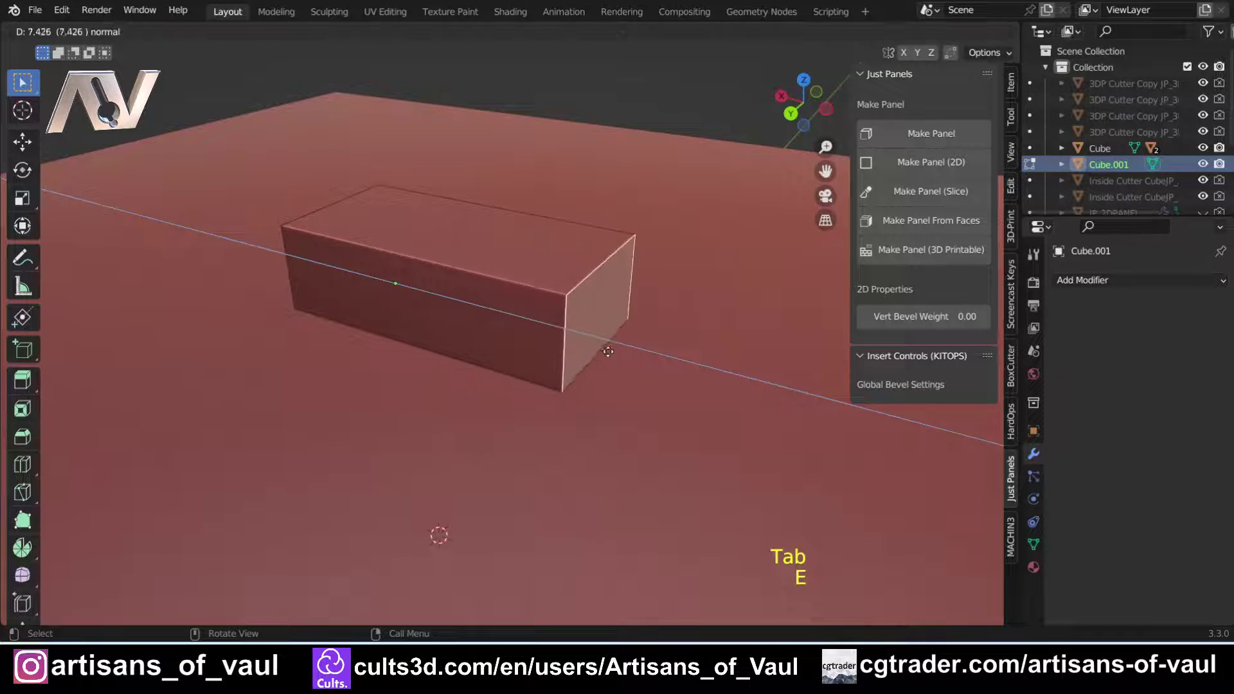
pyautogui.click(479, 319)
pyautogui.click(478, 319)
pyautogui.press('e')
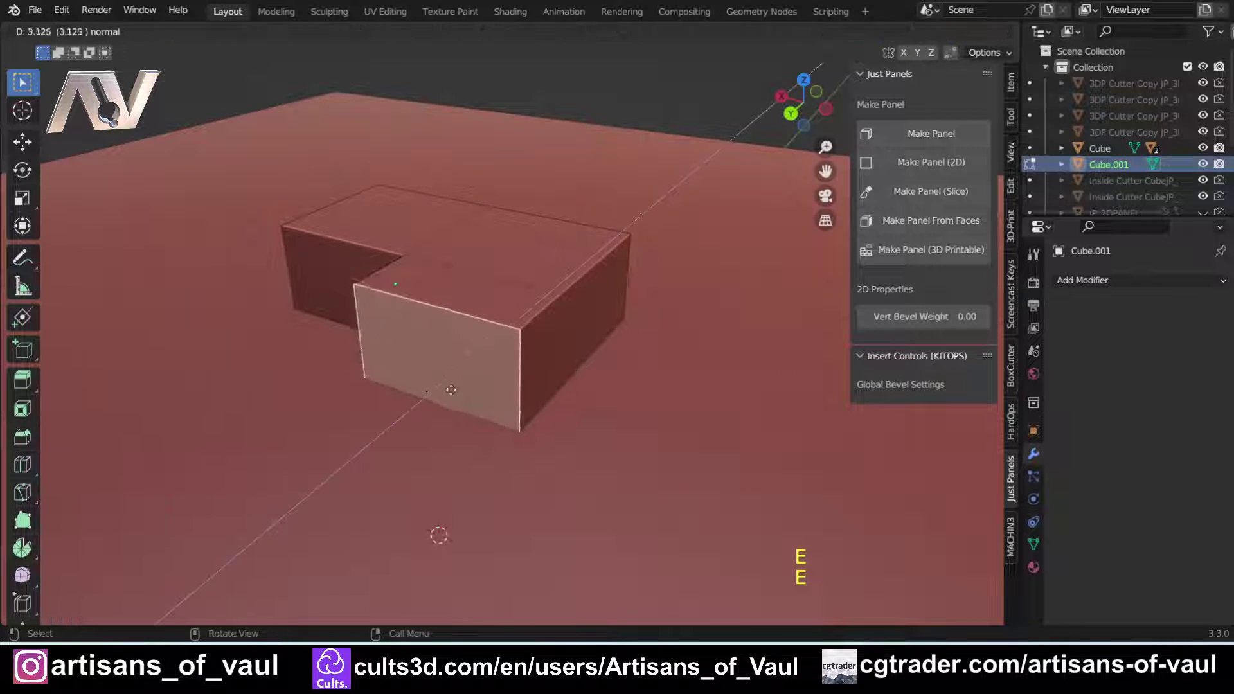
pyautogui.click(423, 391)
pyautogui.press('Tab')
pyautogui.click(431, 322)
# Examine the L-shaped block's inner and outer corners from several angles.
pyautogui.moveTo(413, 295); pyautogui.dragTo(540, 228, button='middle')
pyautogui.scroll(3, 540, 227)
pyautogui.scroll(2, 383, 317)
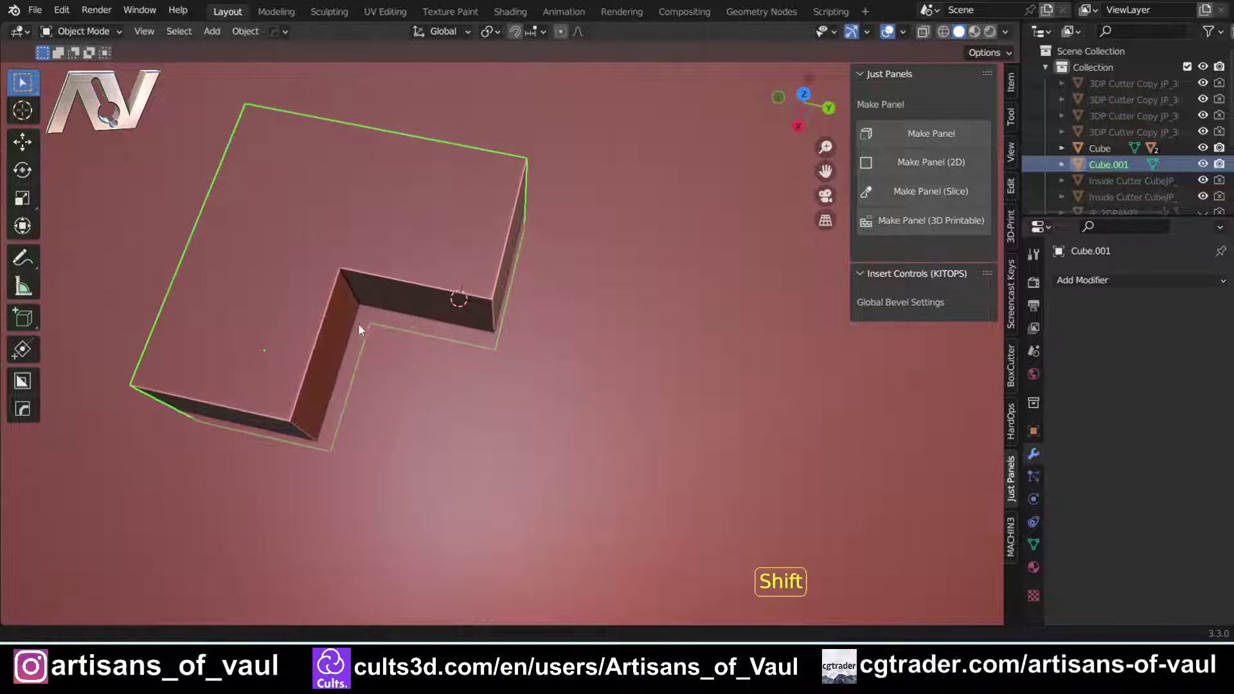
pyautogui.keyDown('shift'); pyautogui.moveTo(357, 322); pyautogui.dragTo(490, 296, button='middle'); pyautogui.keyUp('shift')
pyautogui.scroll(2, 476, 337)
pyautogui.scroll(-4, 476, 337)
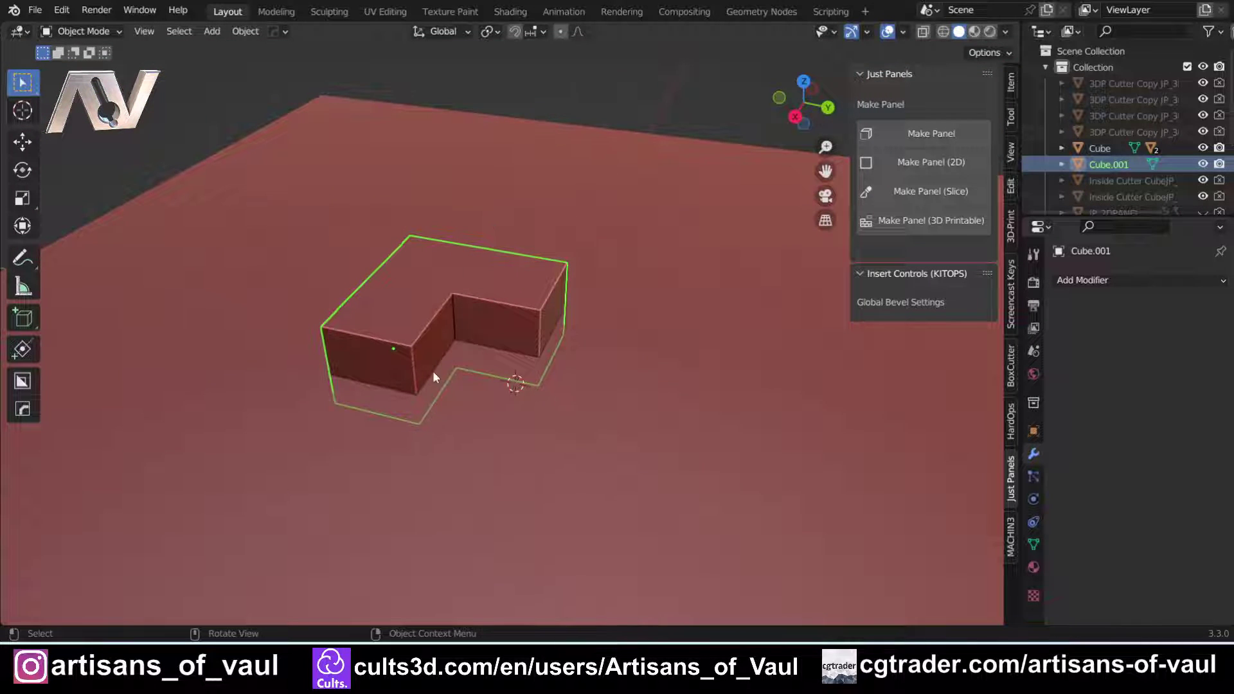
pyautogui.moveTo(433, 371); pyautogui.dragTo(342, 395, button='middle')
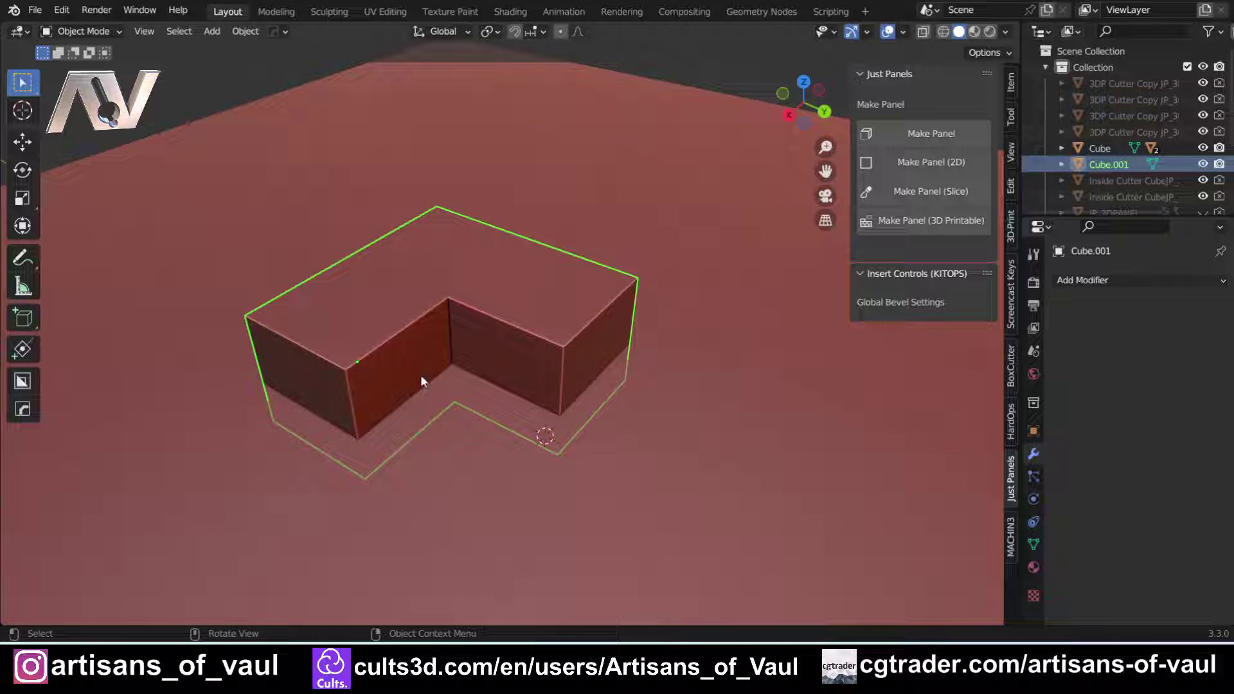
pyautogui.scroll(3, 426, 338)
pyautogui.moveTo(357, 376); pyautogui.dragTo(482, 350, button='middle')
pyautogui.scroll(-5, 498, 349)
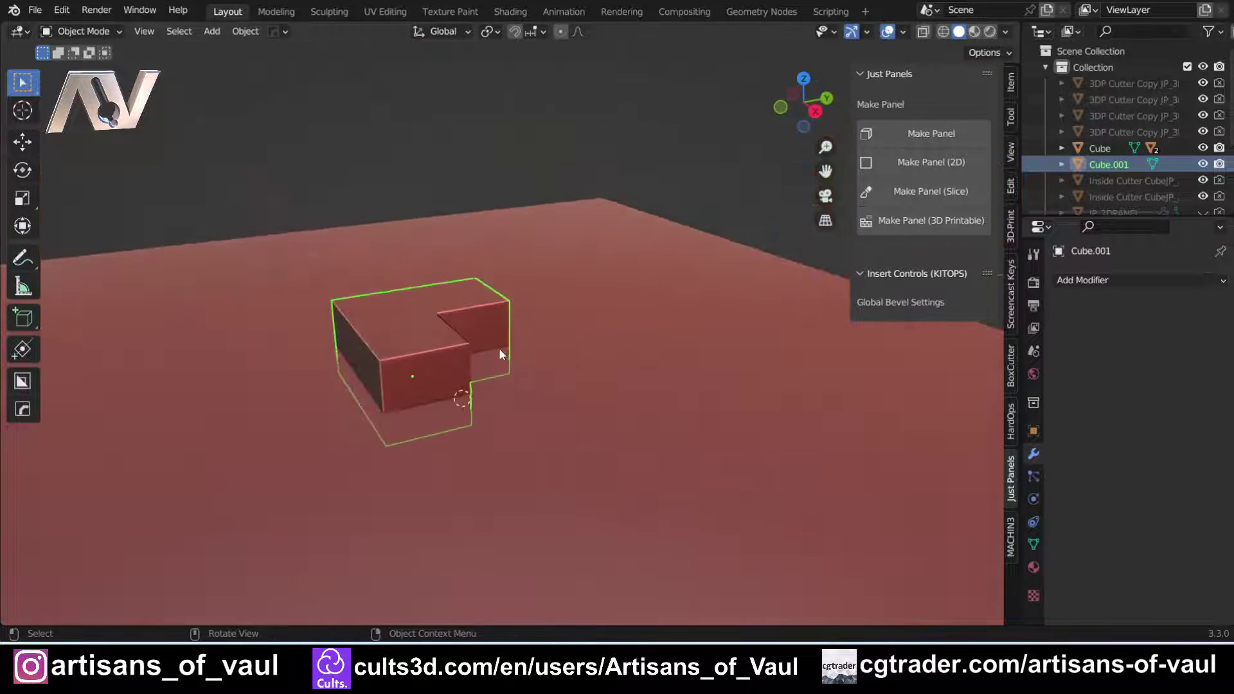
pyautogui.moveTo(334, 241); pyautogui.dragTo(422, 288, button='middle')
pyautogui.scroll(3, 422, 288)
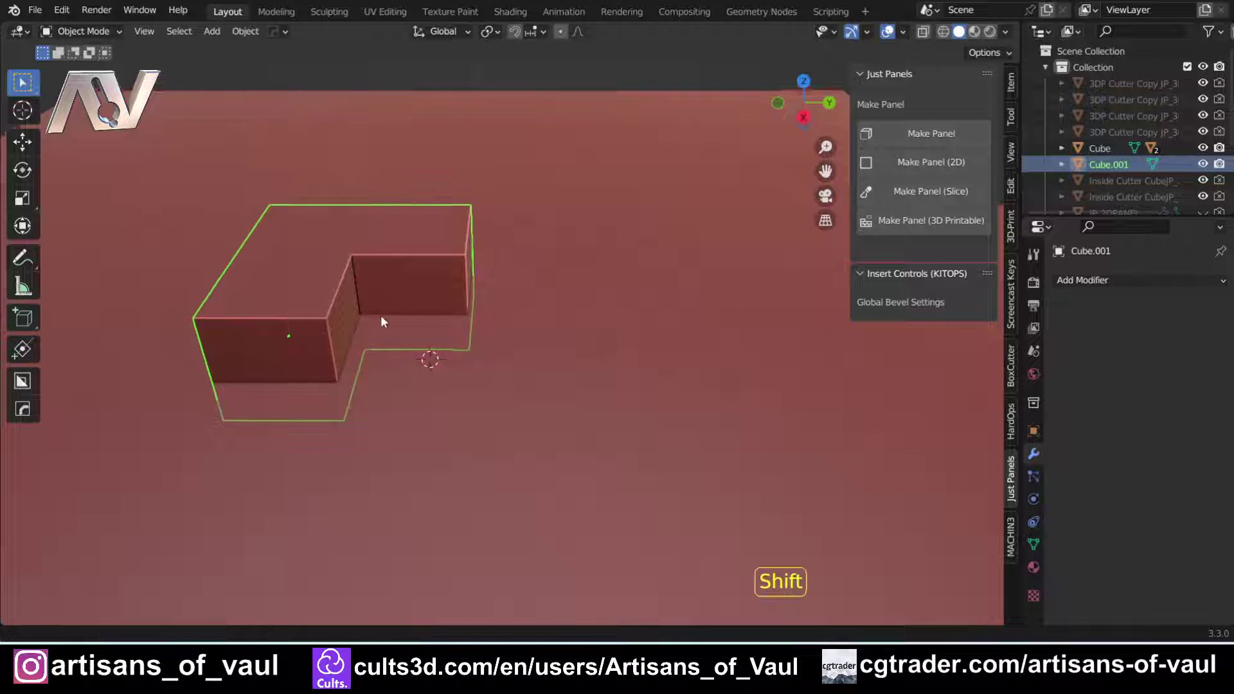
# Duplicate the L-shaped block and place the copy about 32 units away along Y on the slab.
pyautogui.keyDown('shift'); pyautogui.moveTo(381, 320); pyautogui.dragTo(411, 361, button='middle'); pyautogui.keyUp('shift')
pyautogui.hotkey('shift', 'd')
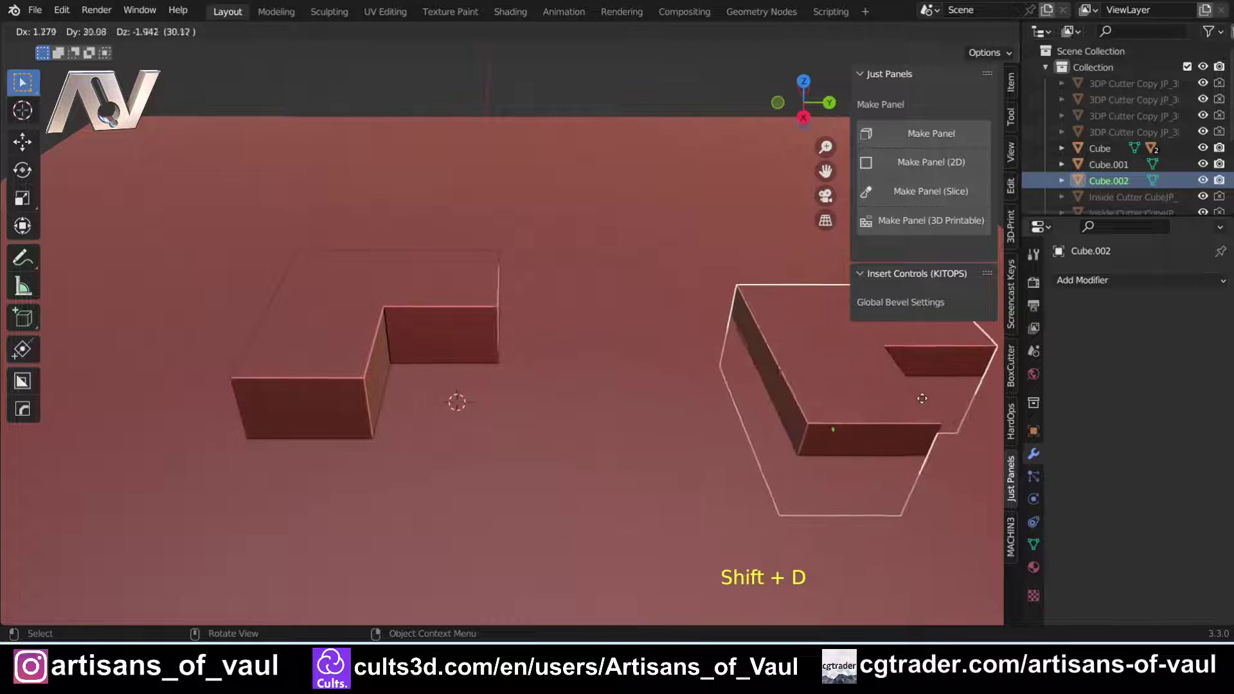
pyautogui.click(478, 301)
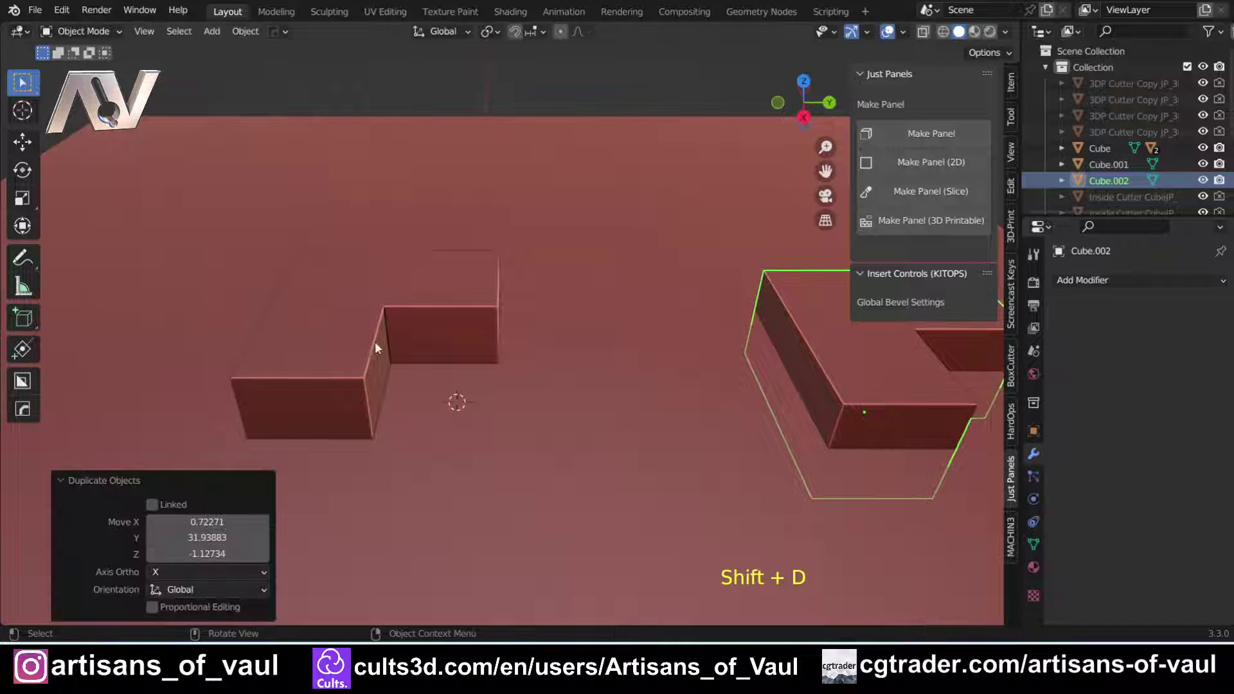
# Cut a 3D printable panel into the slab using the original L-shaped block.
pyautogui.click(357, 303)
pyautogui.keyDown('shift'); pyautogui.click(181, 200); pyautogui.keyUp('shift')
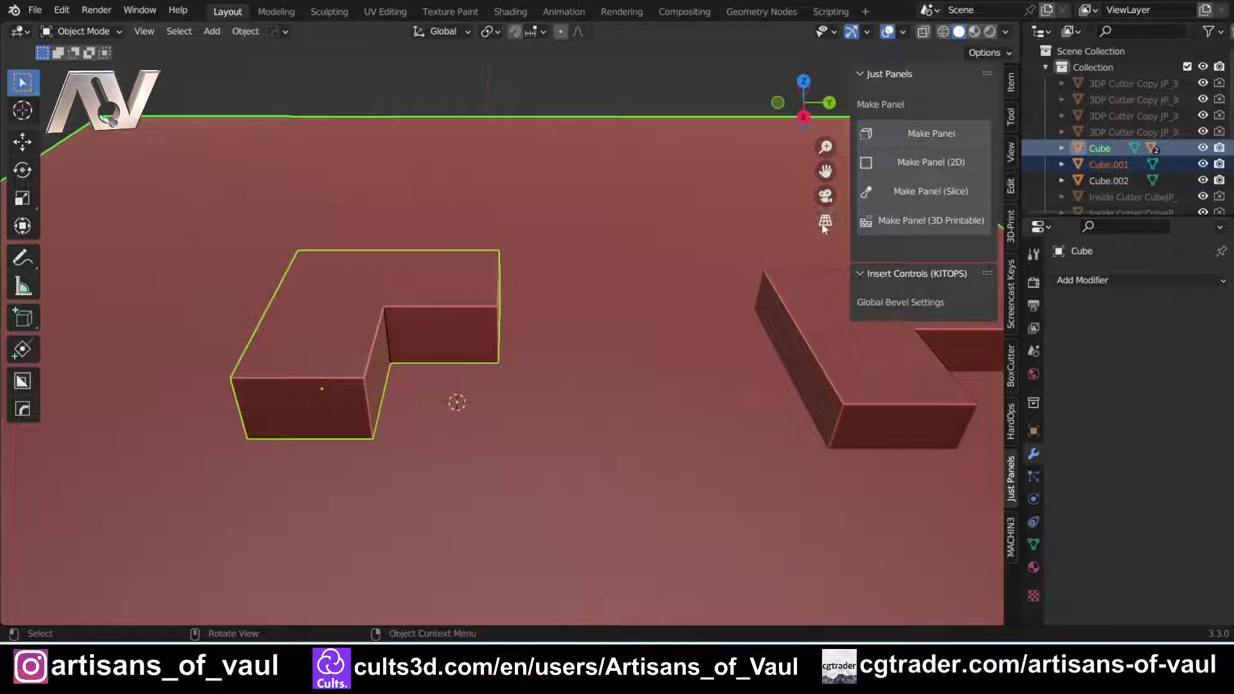
pyautogui.click(924, 221)
# Select the L-shaped panel's cutter and bring up the Just Panels pop-up with its properties.
pyautogui.keyDown('shift'); pyautogui.moveTo(265, 298); pyautogui.dragTo(377, 276, button='middle'); pyautogui.keyUp('shift')
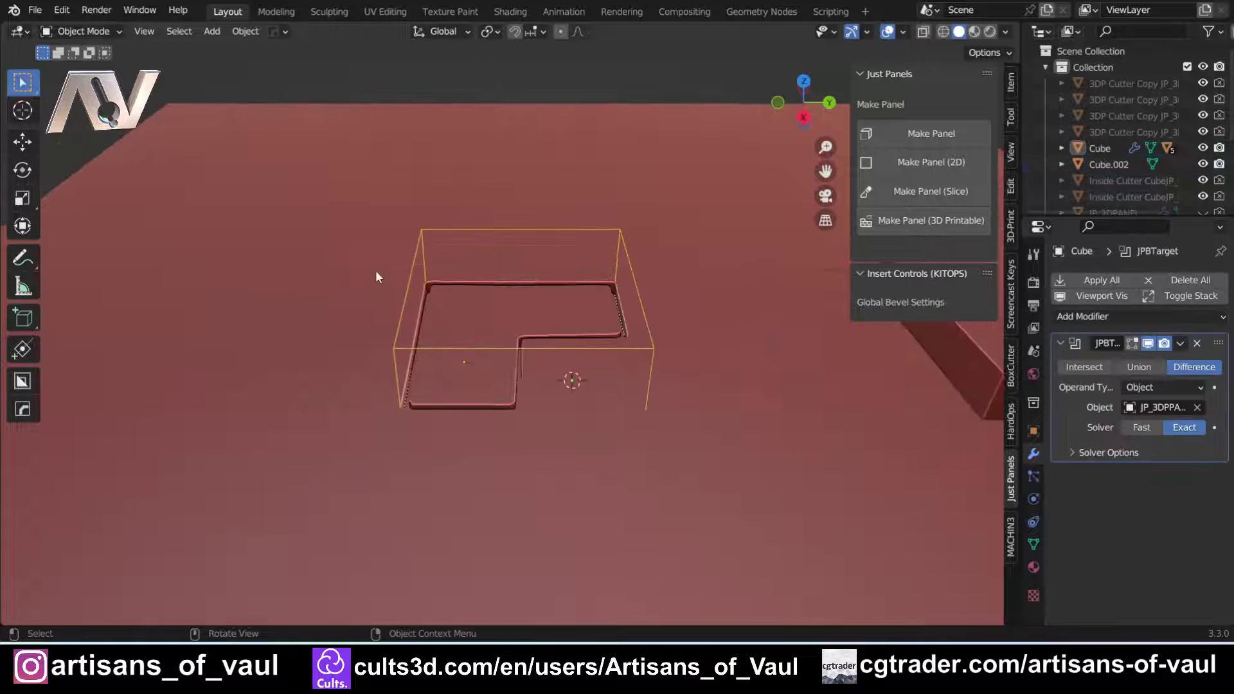
pyautogui.scroll(4, 449, 302)
pyautogui.moveTo(439, 309); pyautogui.dragTo(371, 211, button='middle')
pyautogui.click(368, 207)
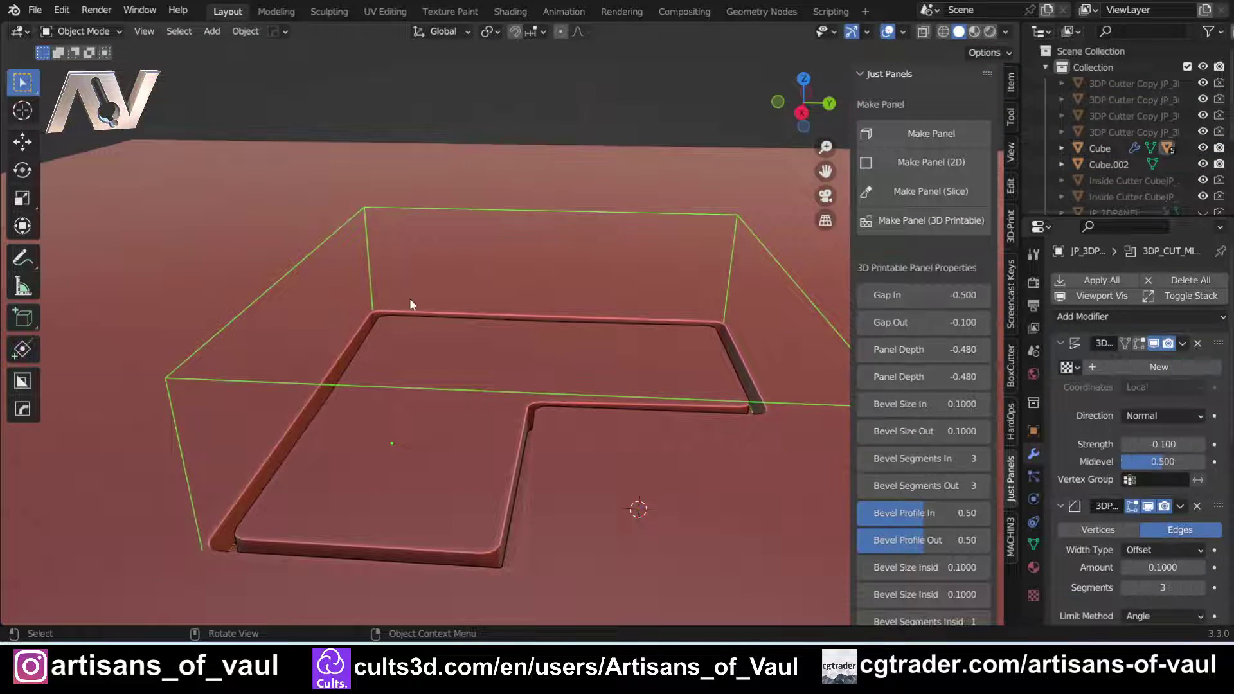
pyautogui.hotkey('alt', 'k')
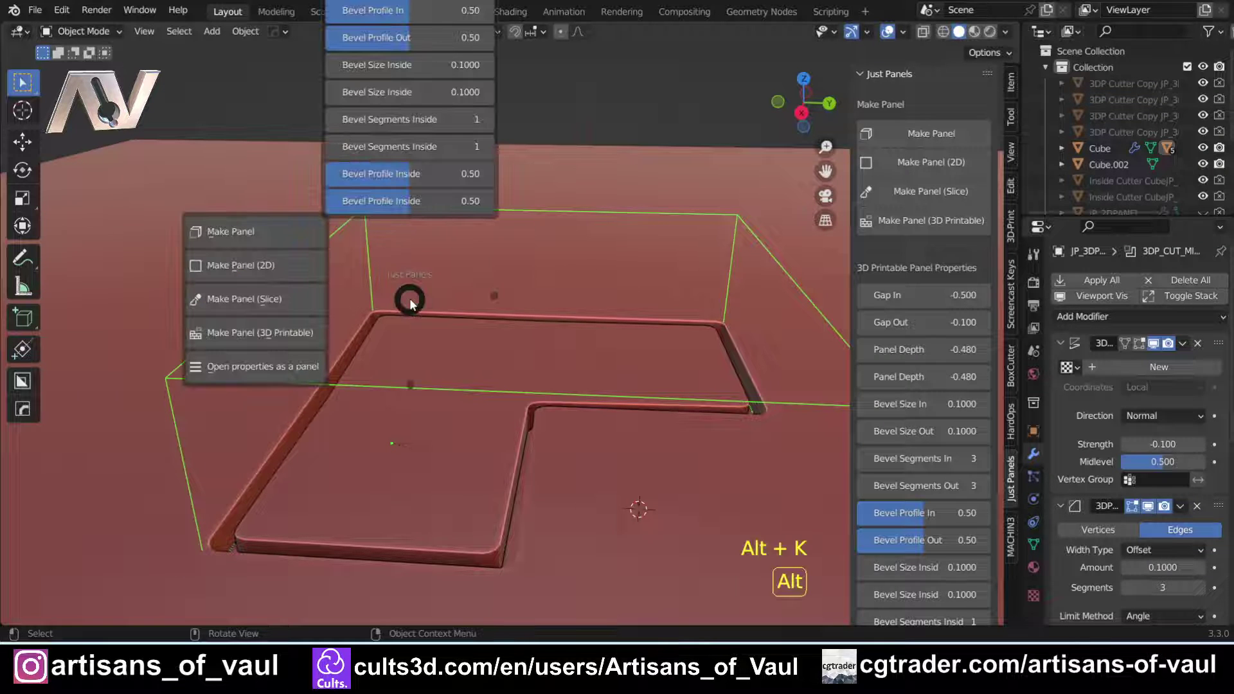
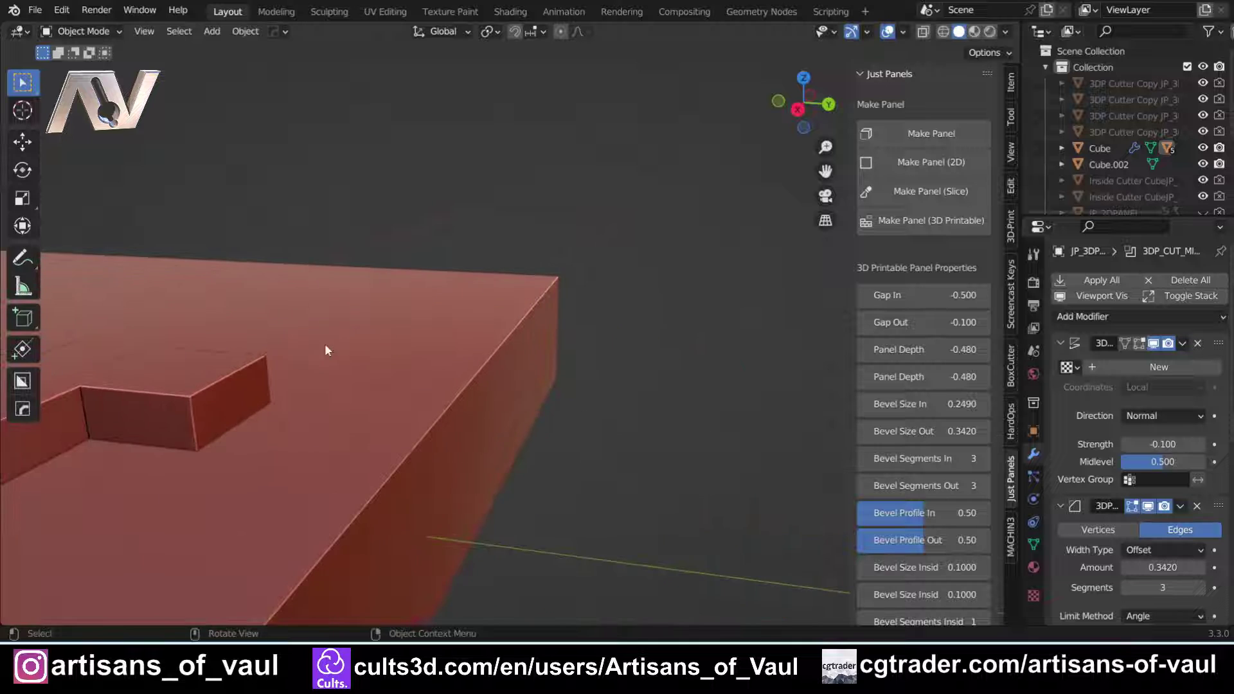
# Open the duplicated L-shaped block for mesh editing in edge selection mode.
pyautogui.moveTo(468, 387); pyautogui.dragTo(458, 441, button='middle')
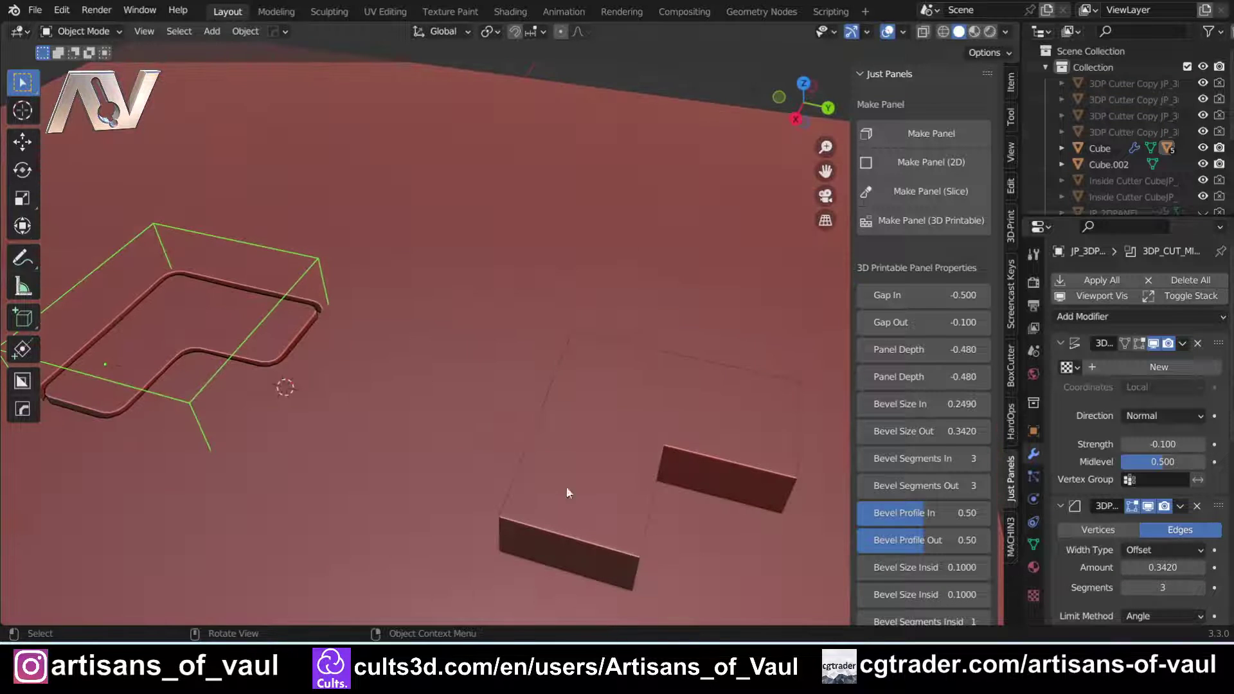
pyautogui.keyDown('shift'); pyautogui.moveTo(576, 534); pyautogui.dragTo(459, 428, button='middle'); pyautogui.keyUp('shift')
pyautogui.scroll(4, 460, 428)
pyautogui.click(519, 514)
pyautogui.scroll(-5, 522, 478)
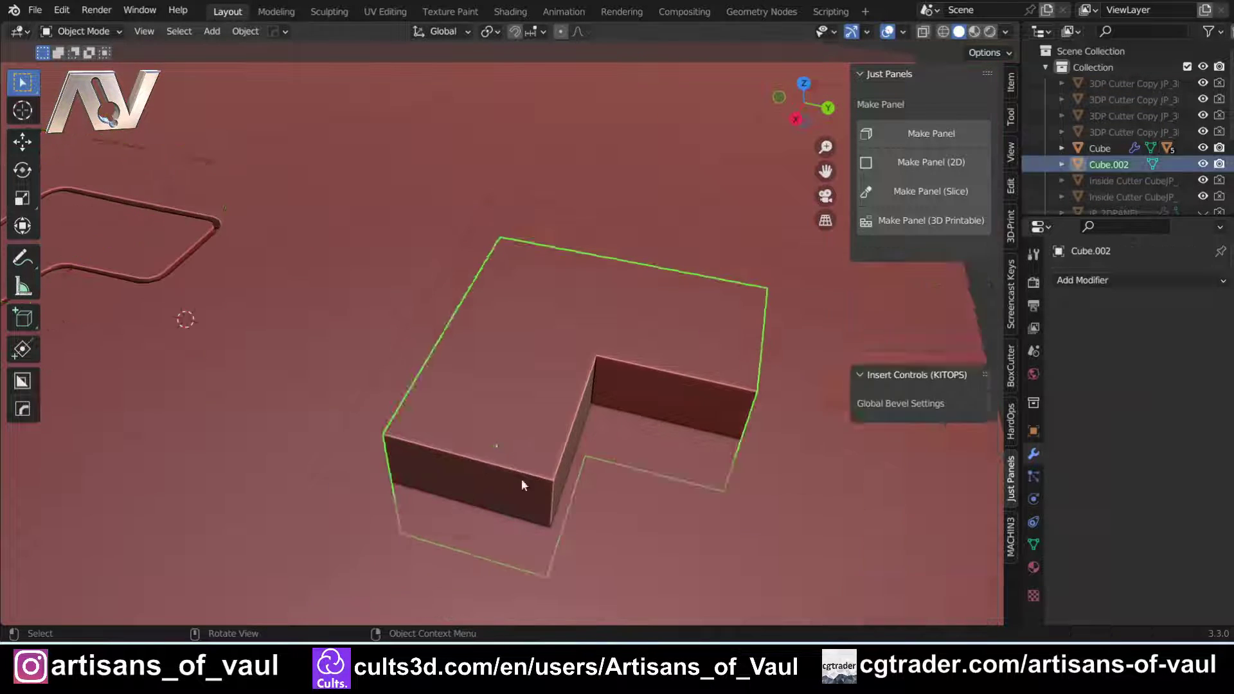
pyautogui.moveTo(522, 478); pyautogui.dragTo(511, 427, button='middle')
pyautogui.press('Tab')
pyautogui.click(558, 528)
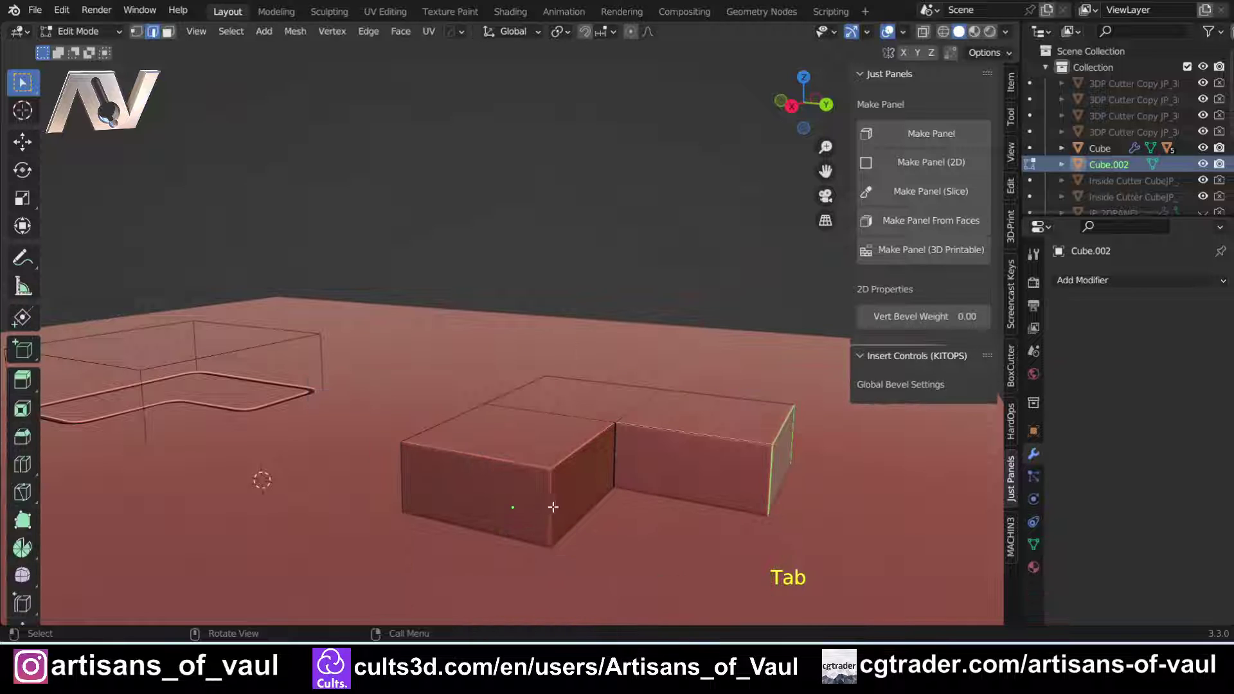
# Bevel the duplicate block's outer vertical corner edges into rounded corners with 8 segments.
pyautogui.keyDown('shift'); pyautogui.click(764, 468); pyautogui.keyUp('shift')
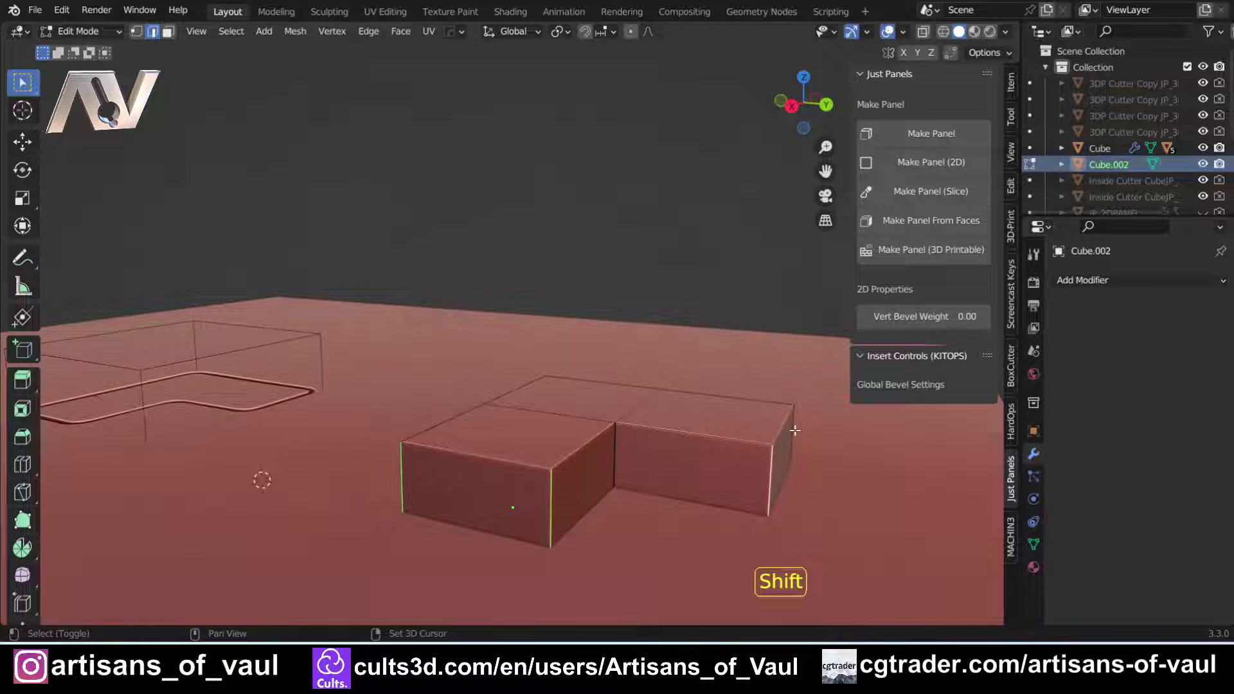
pyautogui.keyDown('shift'); pyautogui.click(792, 430); pyautogui.keyUp('shift')
pyautogui.moveTo(793, 373); pyautogui.dragTo(482, 410, button='middle')
pyautogui.scroll(4, 411, 500)
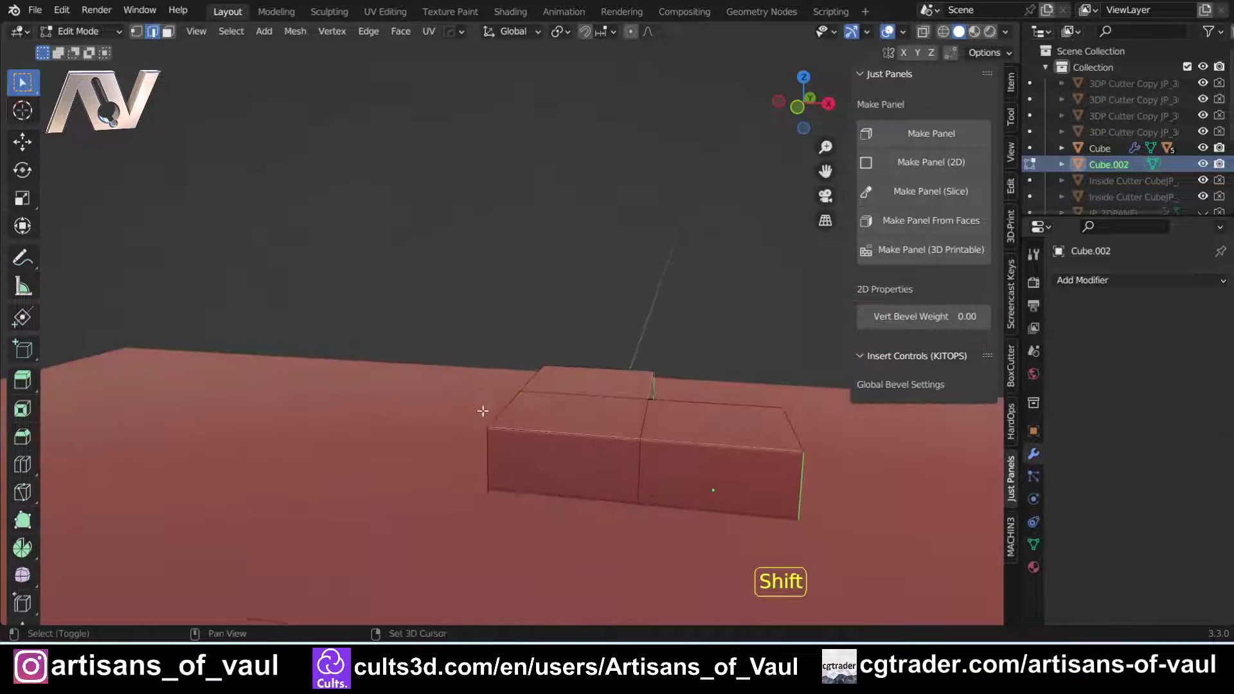
pyautogui.scroll(2, 506, 472)
pyautogui.moveTo(667, 452); pyautogui.dragTo(615, 476, button='middle')
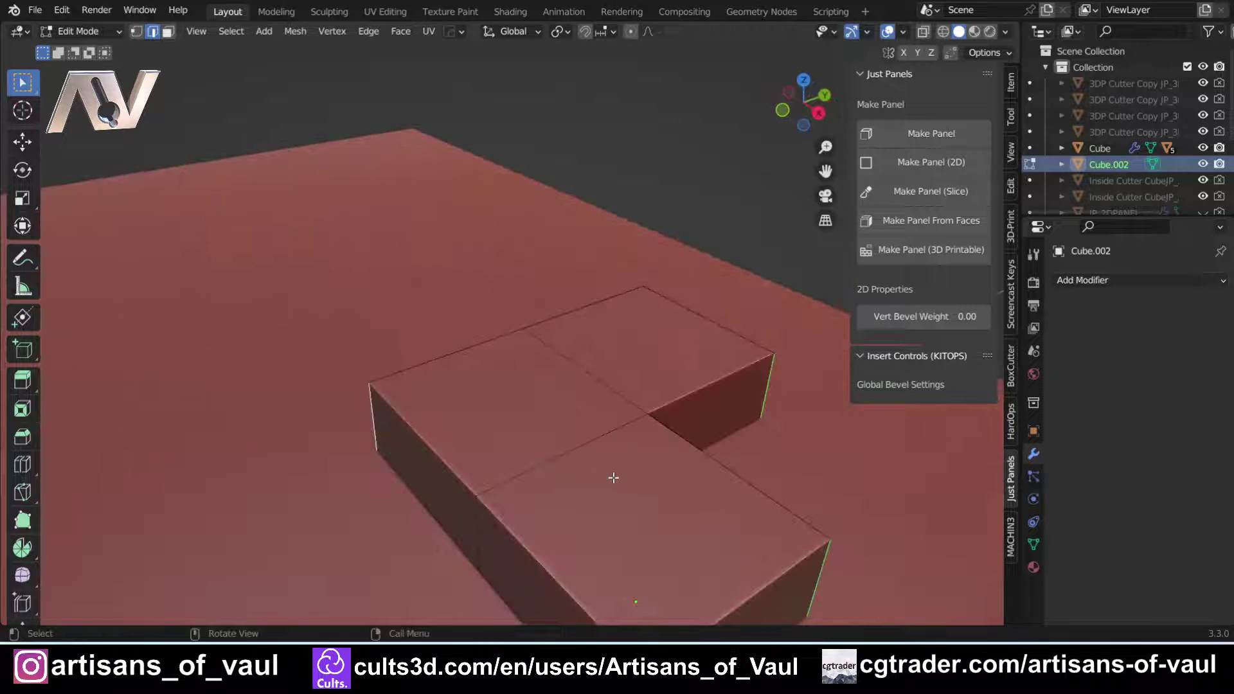
pyautogui.hotkey('ctrl', 'b')
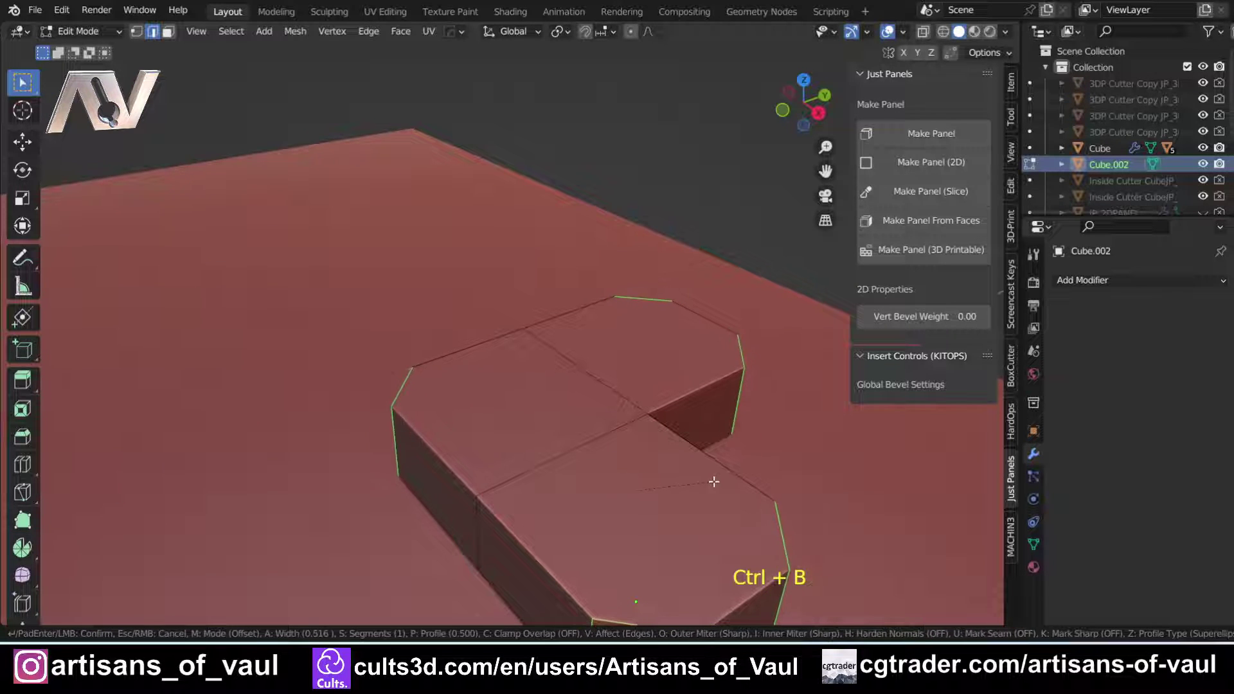
pyautogui.scroll(2, 721, 482)
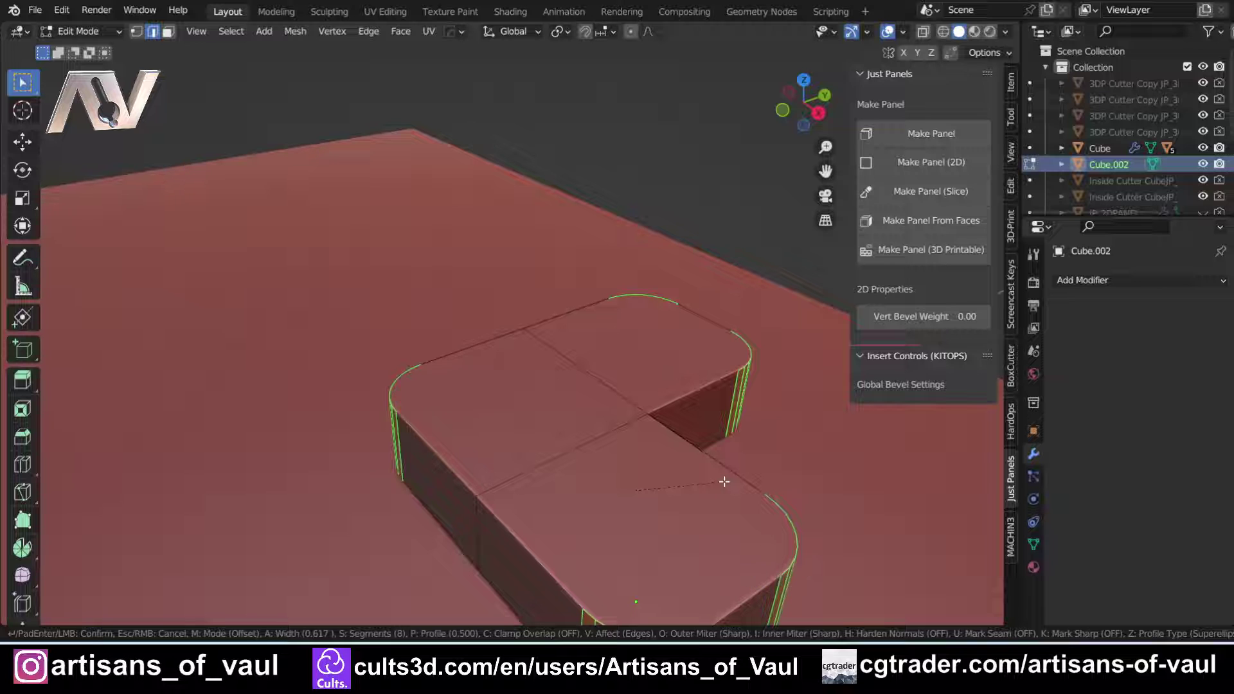
pyautogui.click(749, 485)
# Bevel the duplicate block's inner vertical corner edge with 8 segments and a width of about 0.22, and return to Object Mode.
pyautogui.moveTo(750, 484); pyautogui.dragTo(572, 446, button='middle')
pyautogui.scroll(2, 716, 424)
pyautogui.keyDown('shift'); pyautogui.moveTo(715, 424); pyautogui.dragTo(572, 430, button='middle'); pyautogui.keyUp('shift')
pyautogui.click(663, 421)
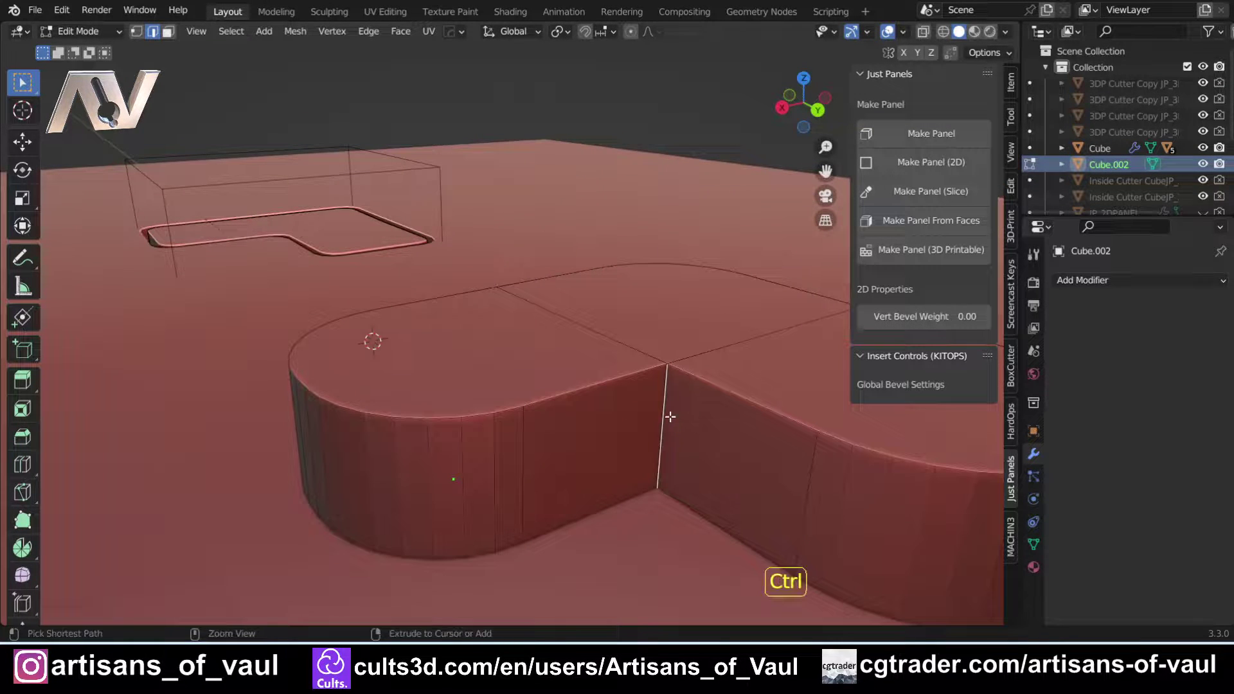
pyautogui.hotkey('ctrl', 'b')
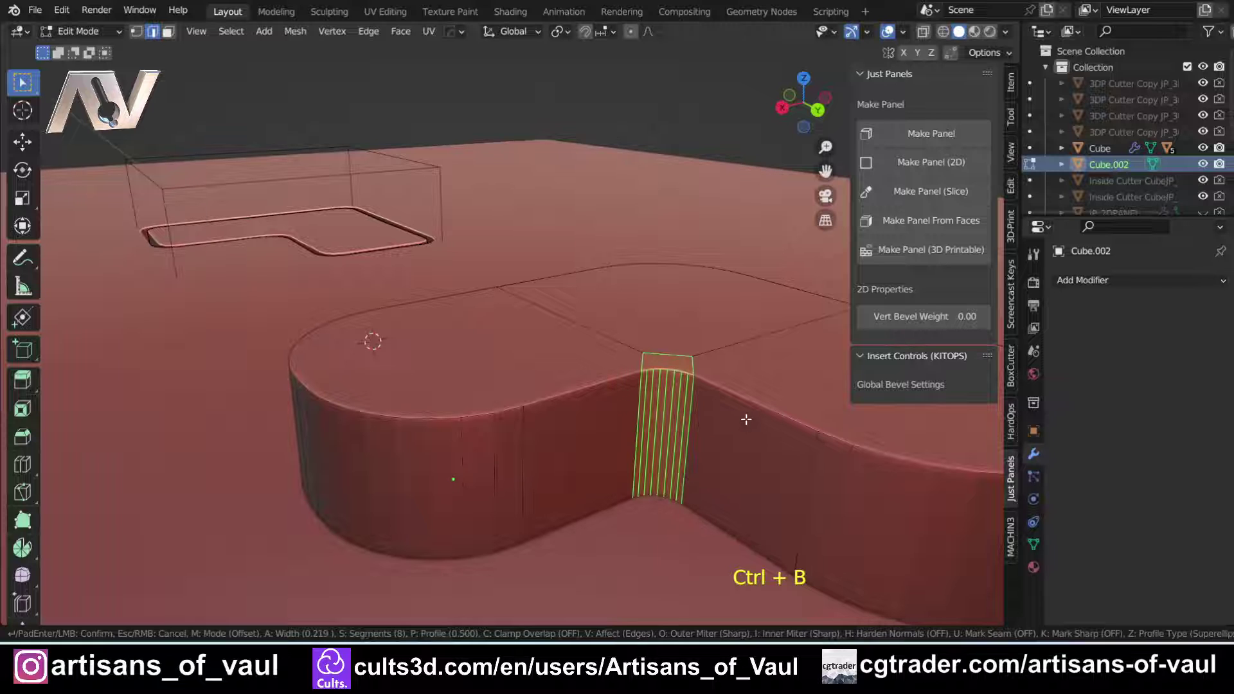
pyautogui.click(746, 419)
pyautogui.scroll(-3, 691, 394)
pyautogui.press('Tab')
pyautogui.click(676, 175)
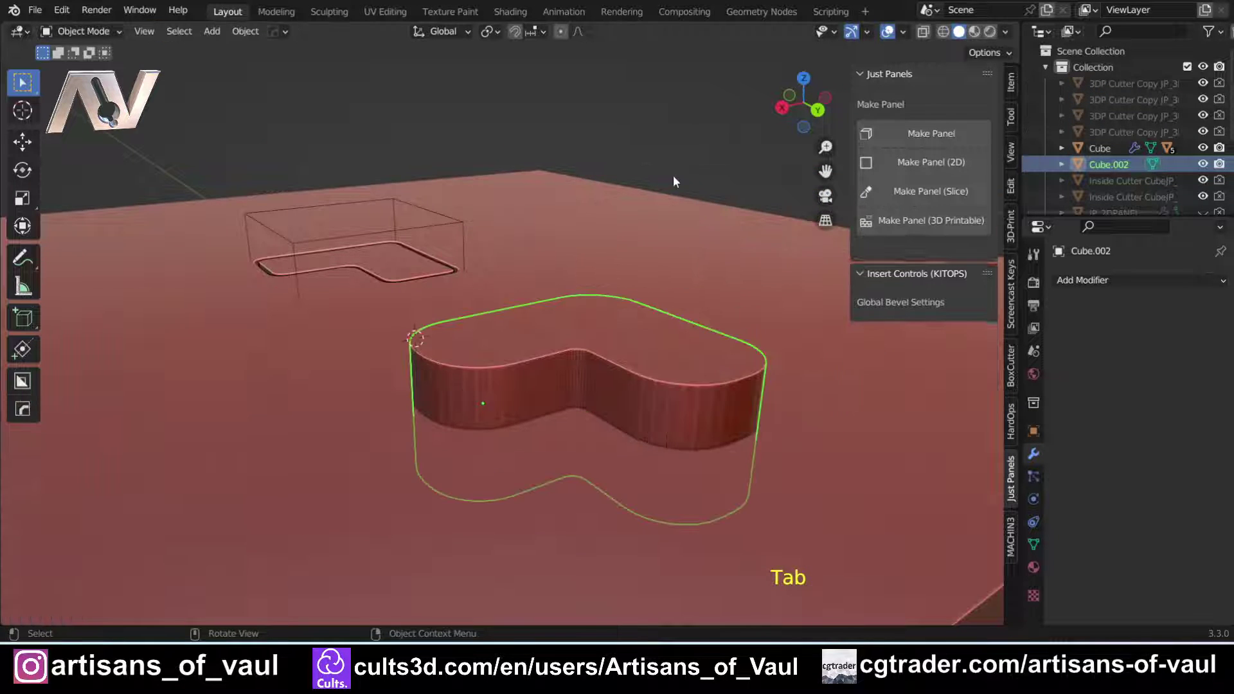
# Cut a 3D printable panel into the slab using the rounded L-shaped block.
pyautogui.scroll(-1, 538, 220)
pyautogui.scroll(4, 537, 214)
pyautogui.scroll(-4, 514, 236)
pyautogui.moveTo(514, 236); pyautogui.dragTo(584, 250, button='middle')
pyautogui.keyDown('shift'); pyautogui.moveTo(552, 280); pyautogui.dragTo(460, 329, button='middle'); pyautogui.keyUp('shift')
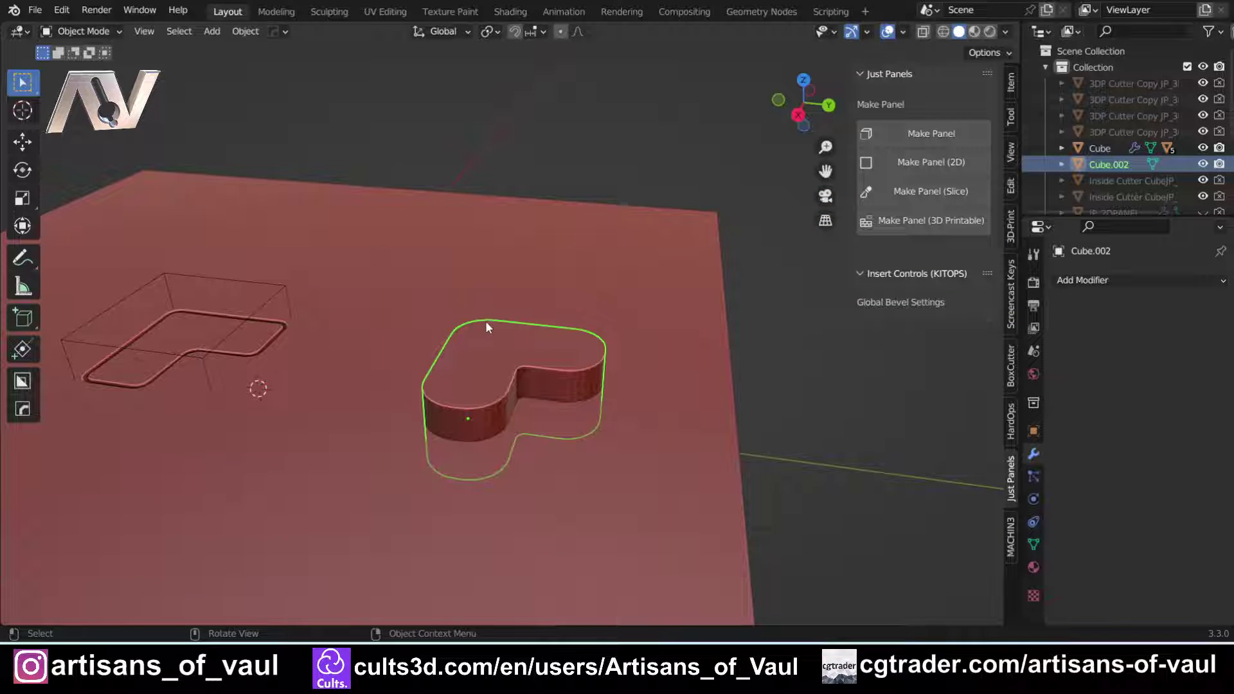
pyautogui.scroll(2, 598, 333)
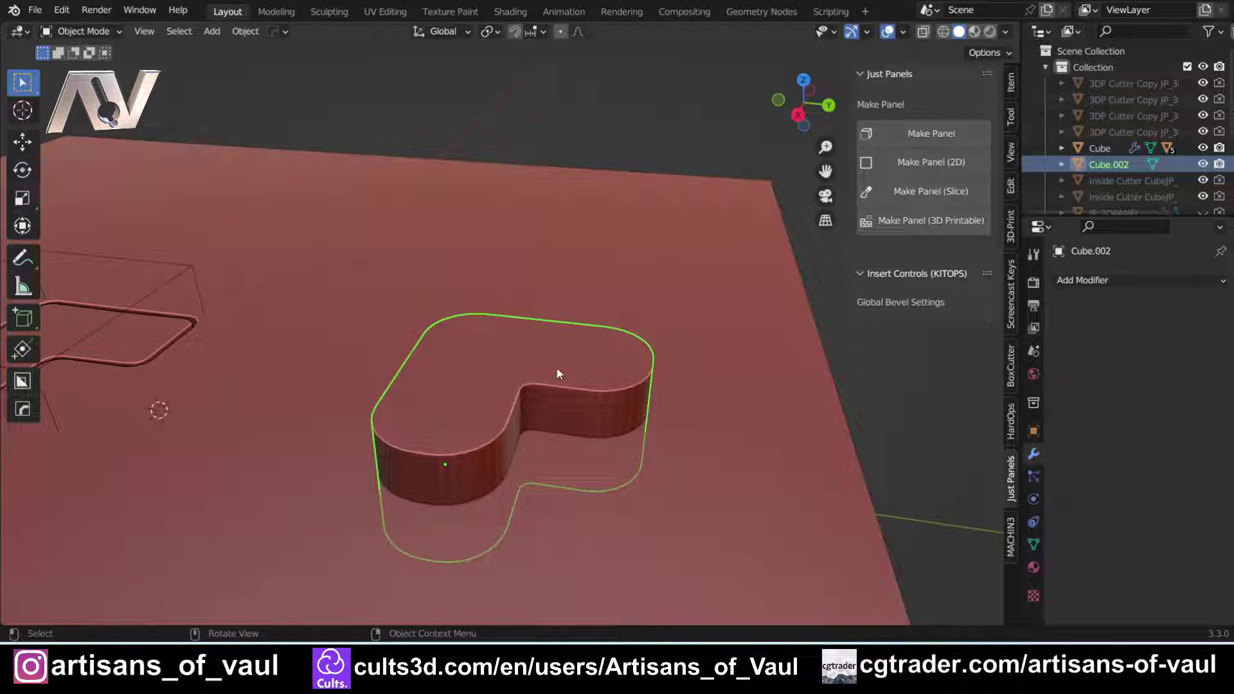
pyautogui.moveTo(559, 372); pyautogui.dragTo(735, 325, button='middle')
pyautogui.keyDown('shift'); pyautogui.click(702, 335); pyautogui.keyUp('shift')
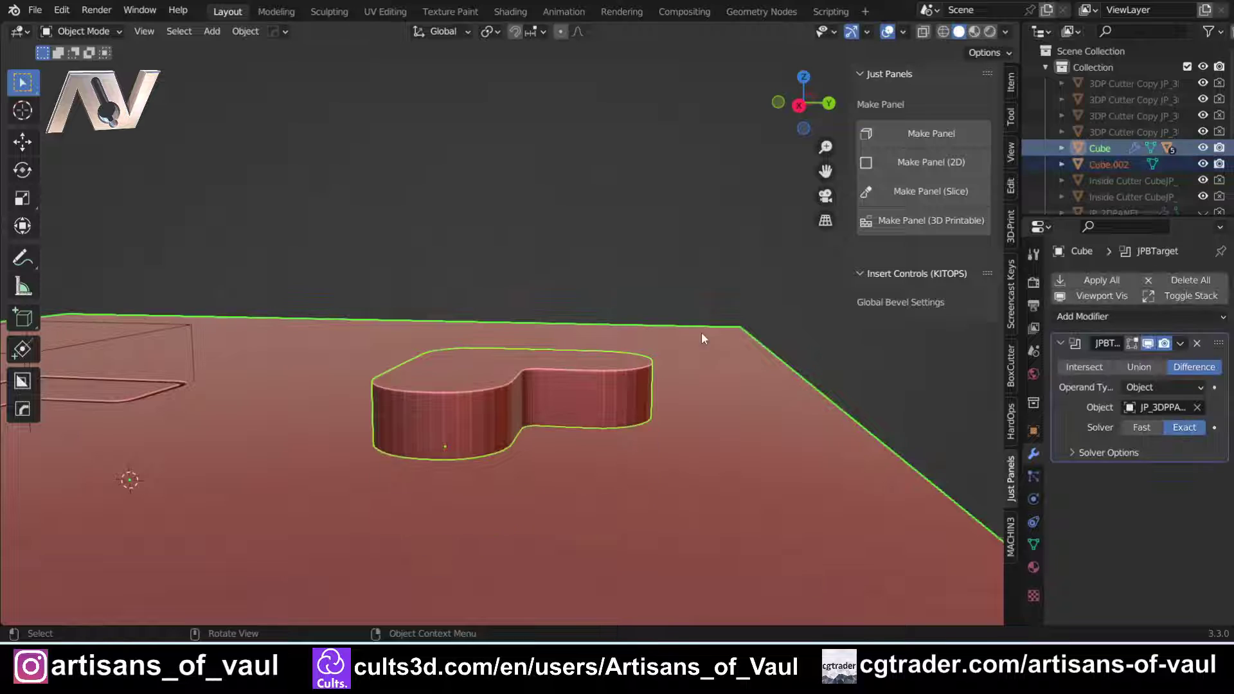
pyautogui.click(928, 220)
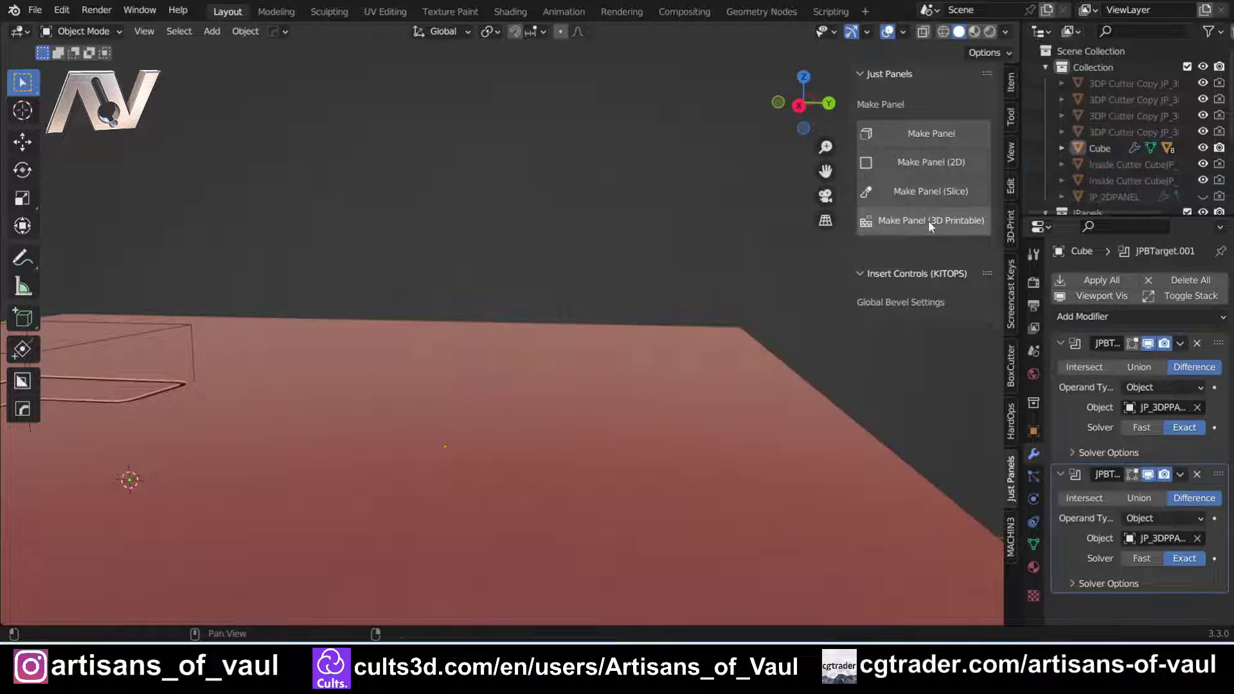
# Set both Bevel Size In and Bevel Size Out of the new rounded 3D printable panel to 0.
pyautogui.scroll(-4, 1117, 159)
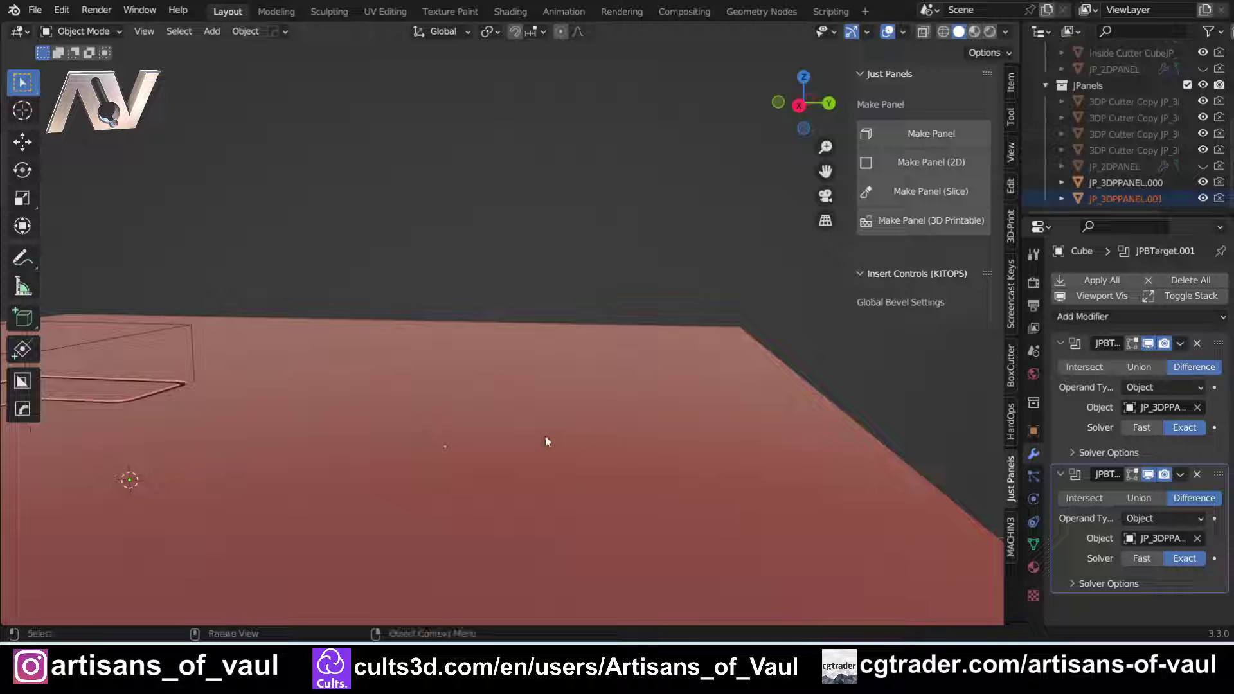
pyautogui.click(1130, 200)
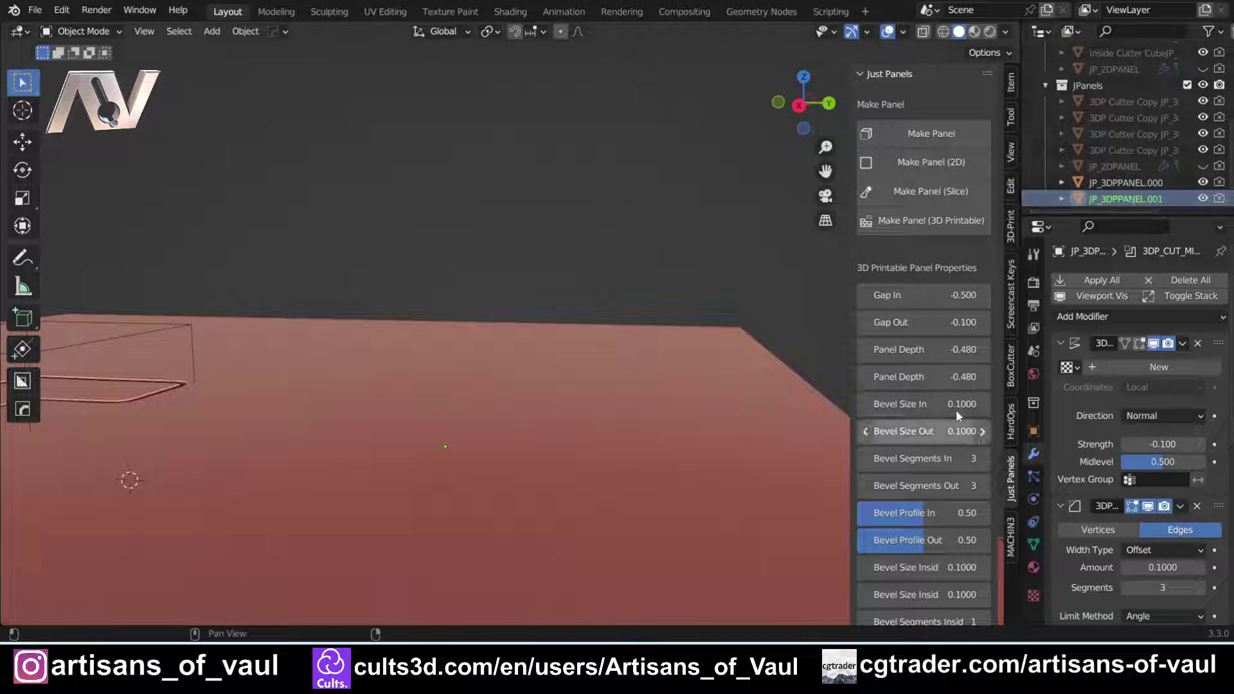
pyautogui.scroll(-3, 925, 325)
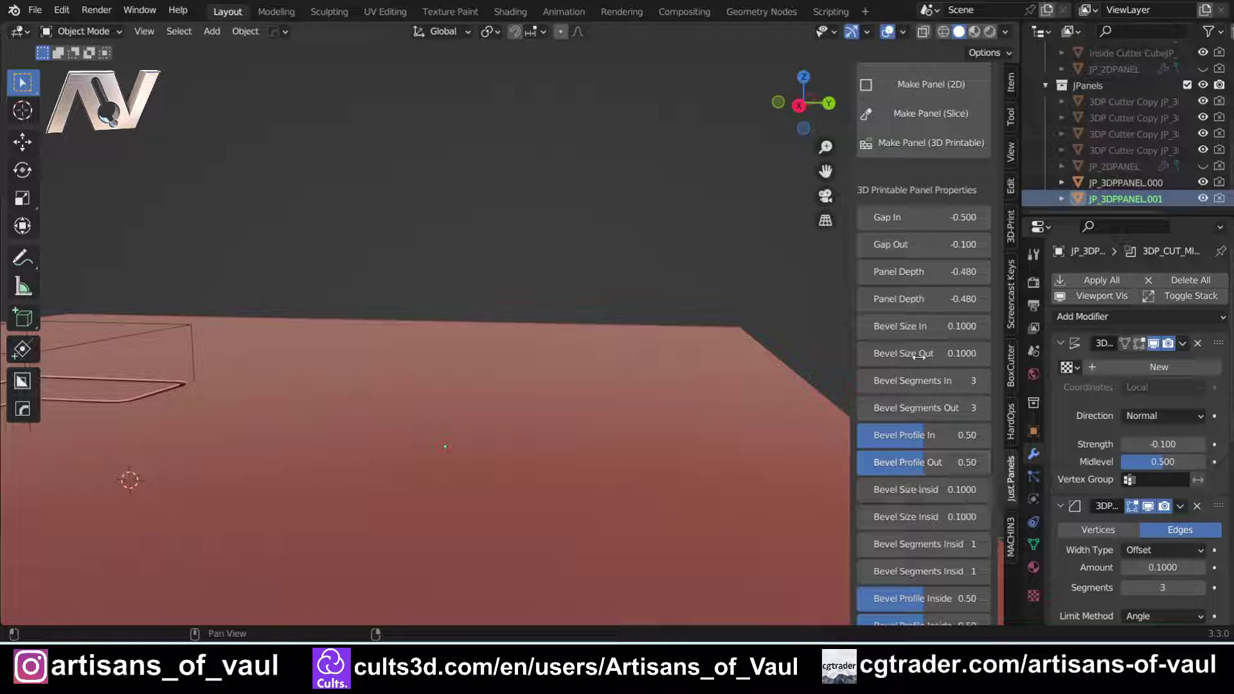
pyautogui.click(931, 331)
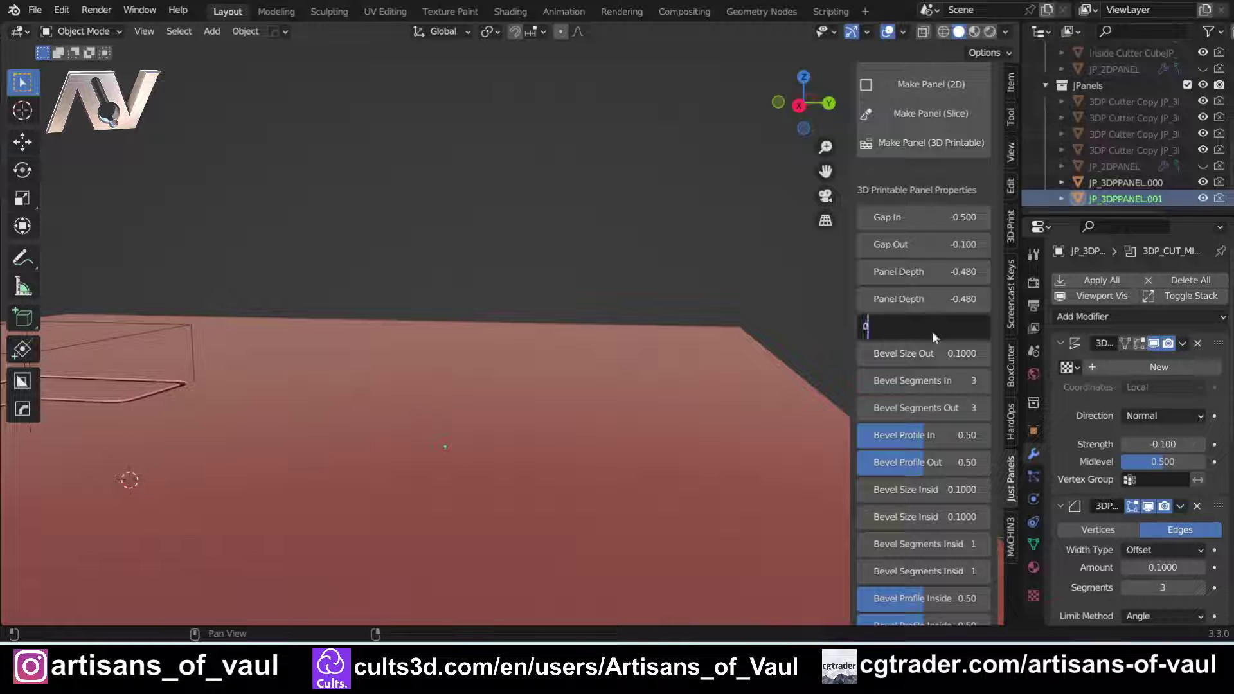
pyautogui.press('Return')
pyautogui.click(939, 353)
pyautogui.write('0')
pyautogui.press('Return')
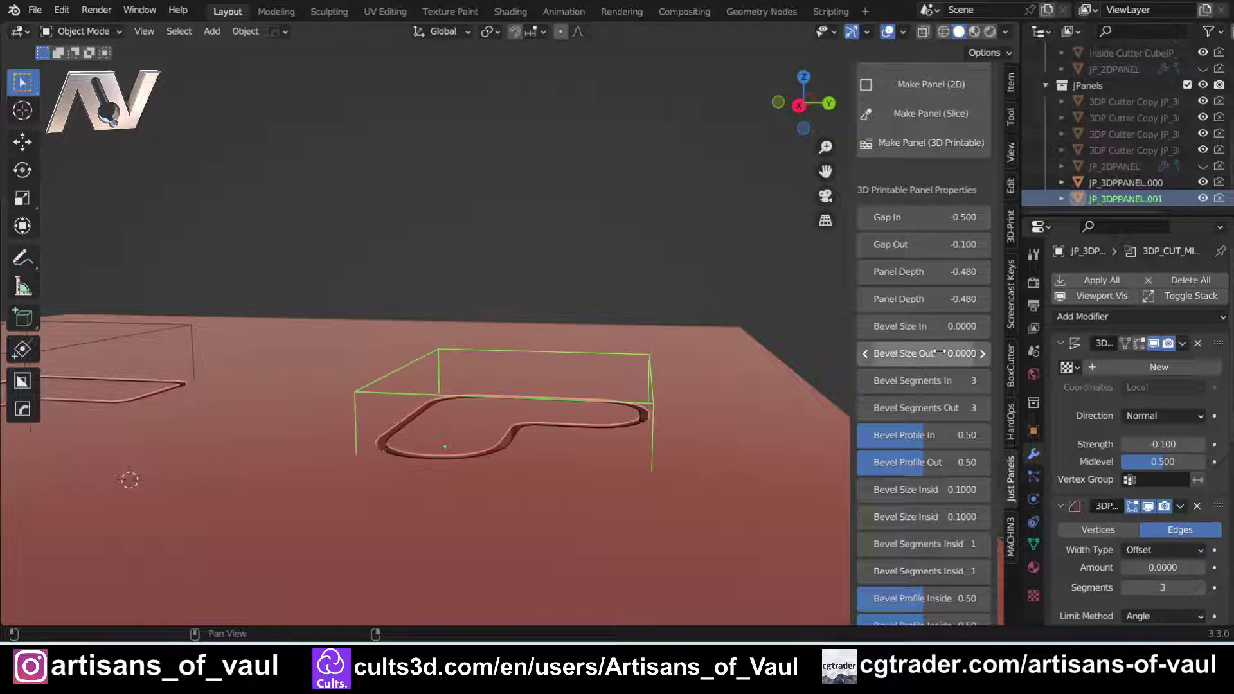
# Examine the groove of the rounded L-shaped panel around its outer and inner corners.
pyautogui.scroll(4, 450, 410)
pyautogui.keyDown('shift'); pyautogui.moveTo(488, 356); pyautogui.dragTo(514, 289, button='middle'); pyautogui.keyUp('shift')
pyautogui.moveTo(514, 289); pyautogui.dragTo(503, 248, button='middle')
pyautogui.scroll(1, 495, 250)
pyautogui.scroll(-4, 344, 252)
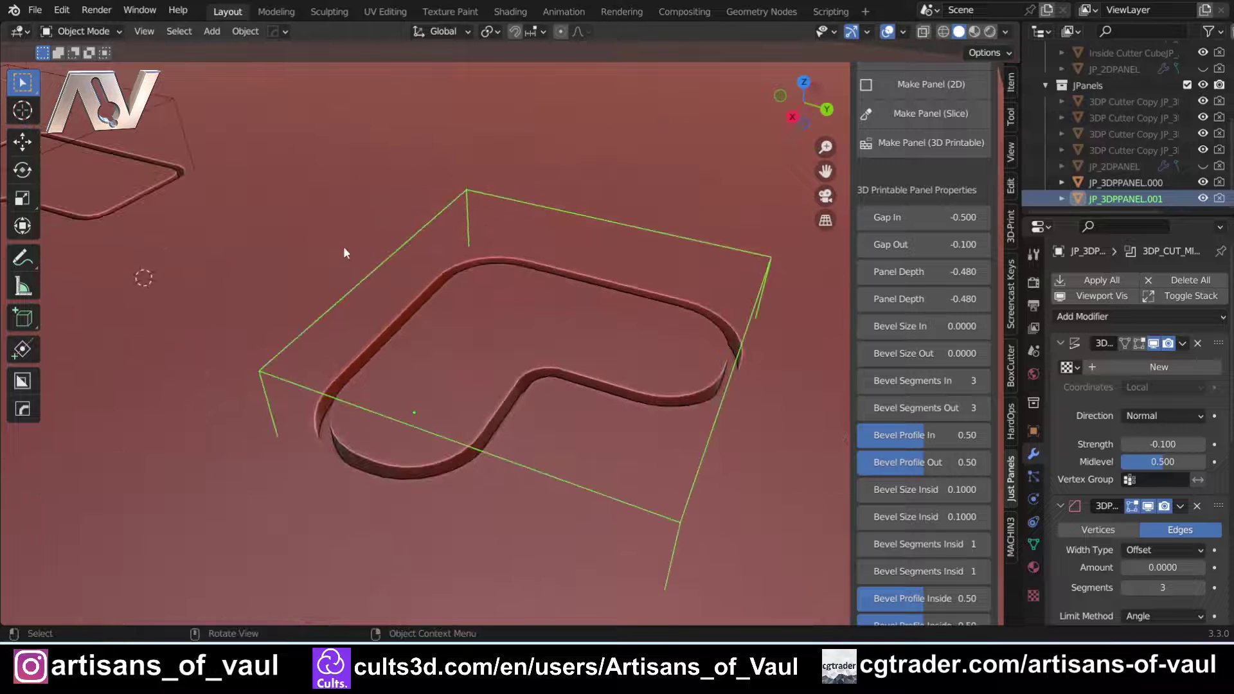
pyautogui.scroll(3, 517, 416)
pyautogui.scroll(-4, 518, 414)
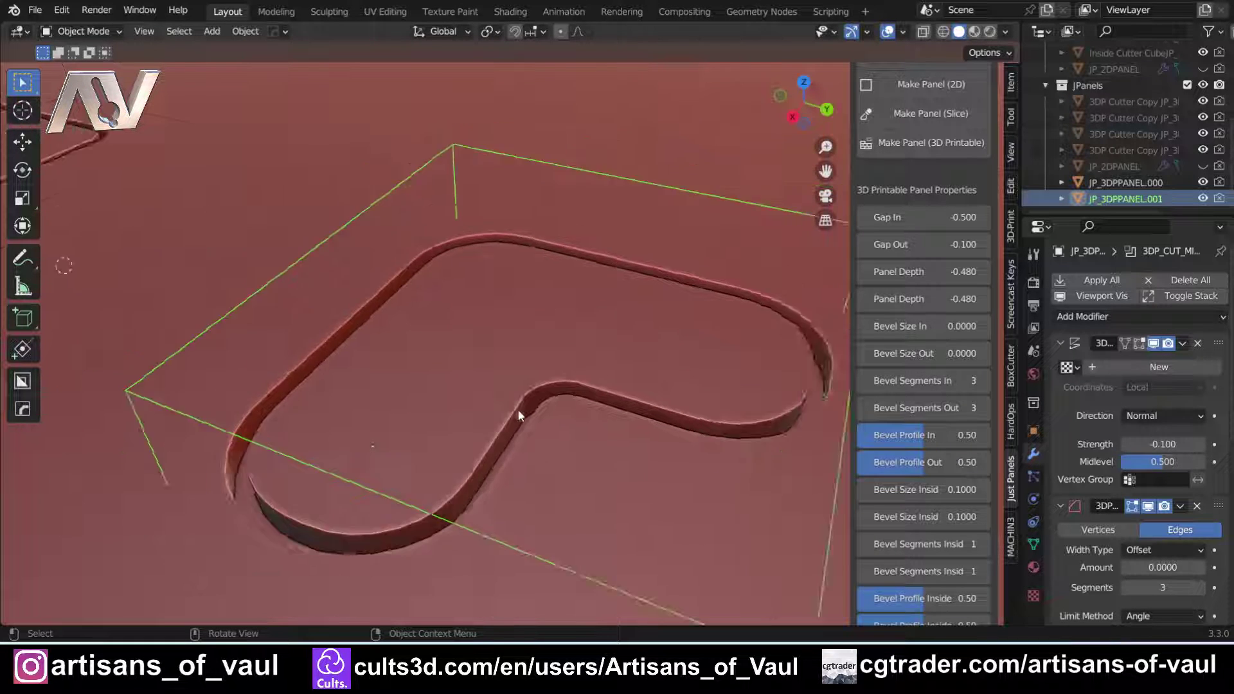
# Undo the panel's bevel changes and its cut to restore the rounded L-shaped block, and return to Object Mode.
pyautogui.hotkey('ctrl', 'z')
pyautogui.hotkey('ctrl', 'z')
pyautogui.hotkey('ctrl', 'z')
pyautogui.hotkey('ctrl', 'z')
pyautogui.hotkey('ctrl', 'z')
pyautogui.hotkey('ctrl', 'z')
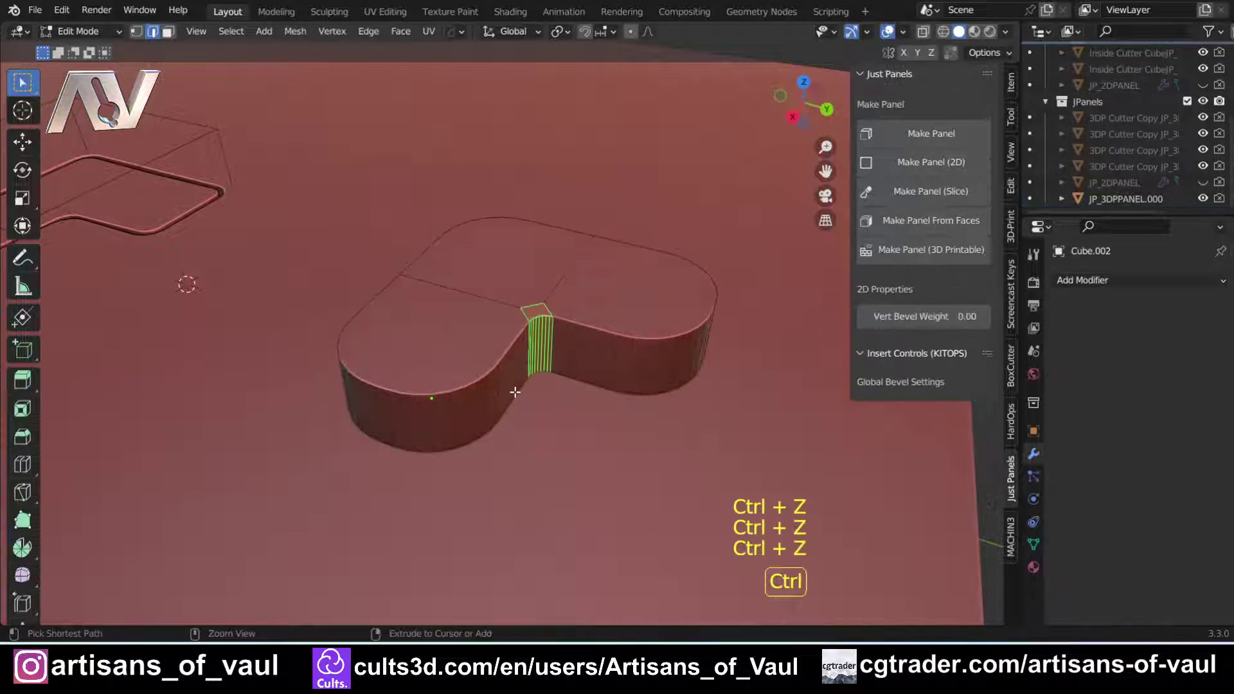
pyautogui.scroll(3, 530, 343)
pyautogui.press('Tab')
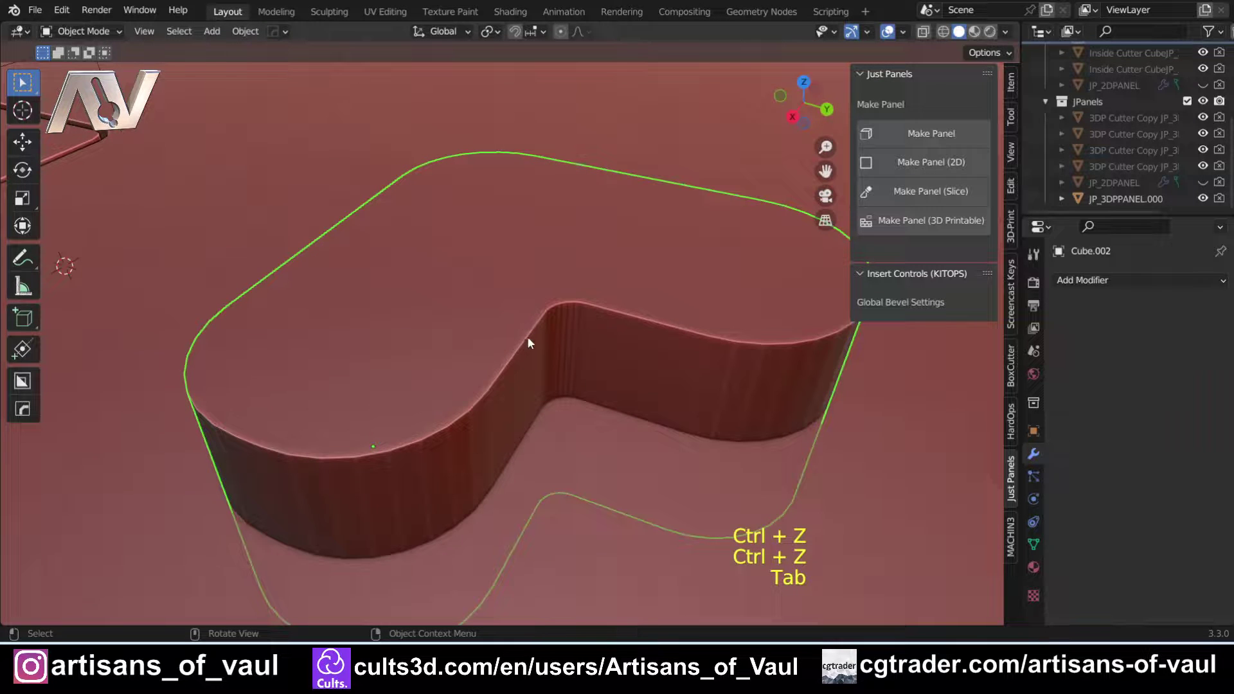
# Add a Bevel modifier to the rounded L-shaped block with the limit method set to None.
pyautogui.scroll(-2, 528, 343)
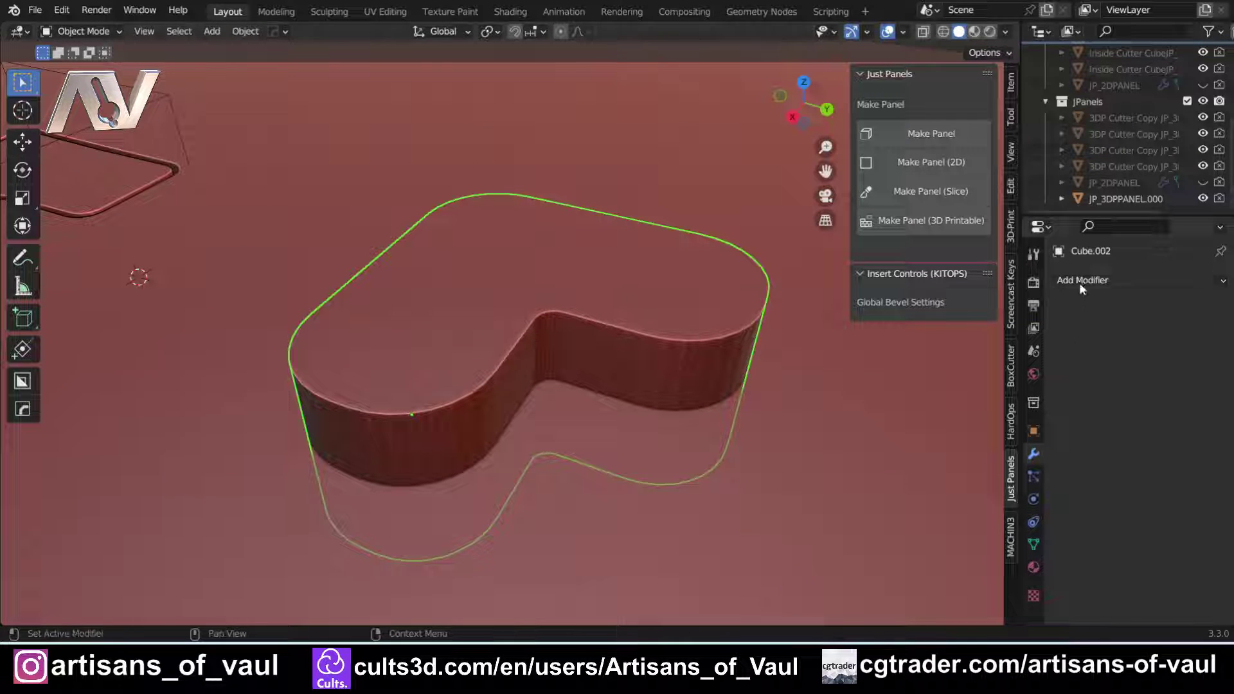
pyautogui.click(1078, 282)
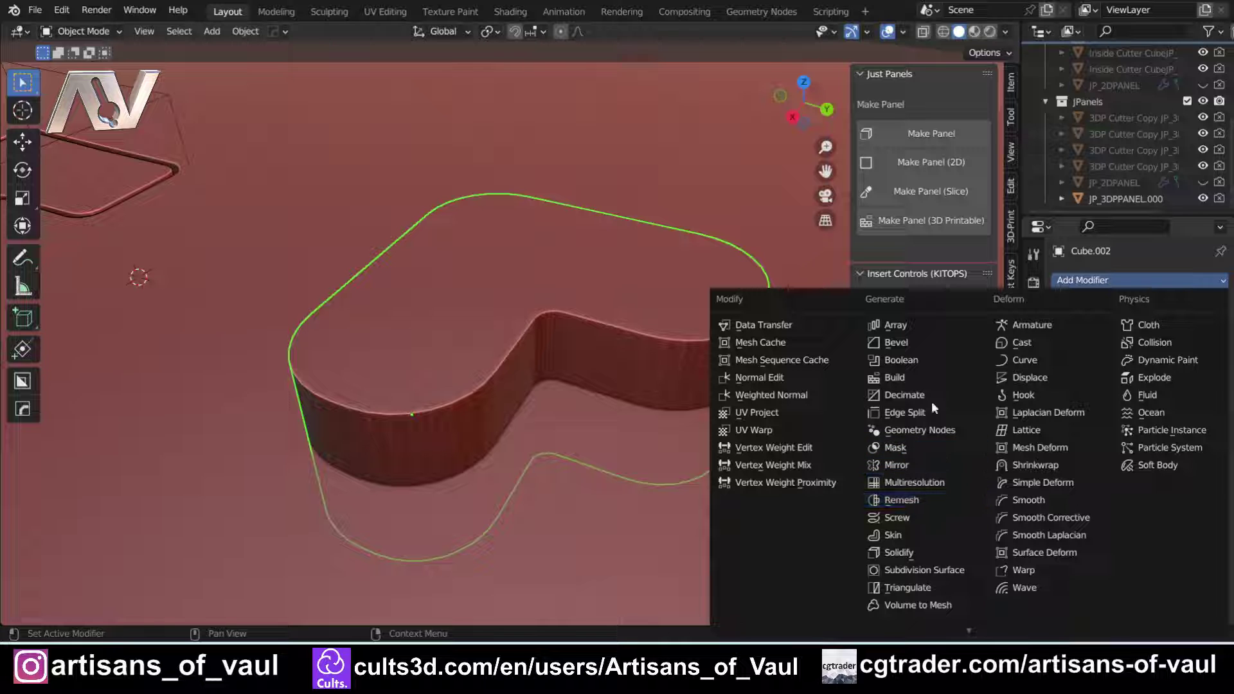
pyautogui.click(897, 342)
pyautogui.click(1145, 453)
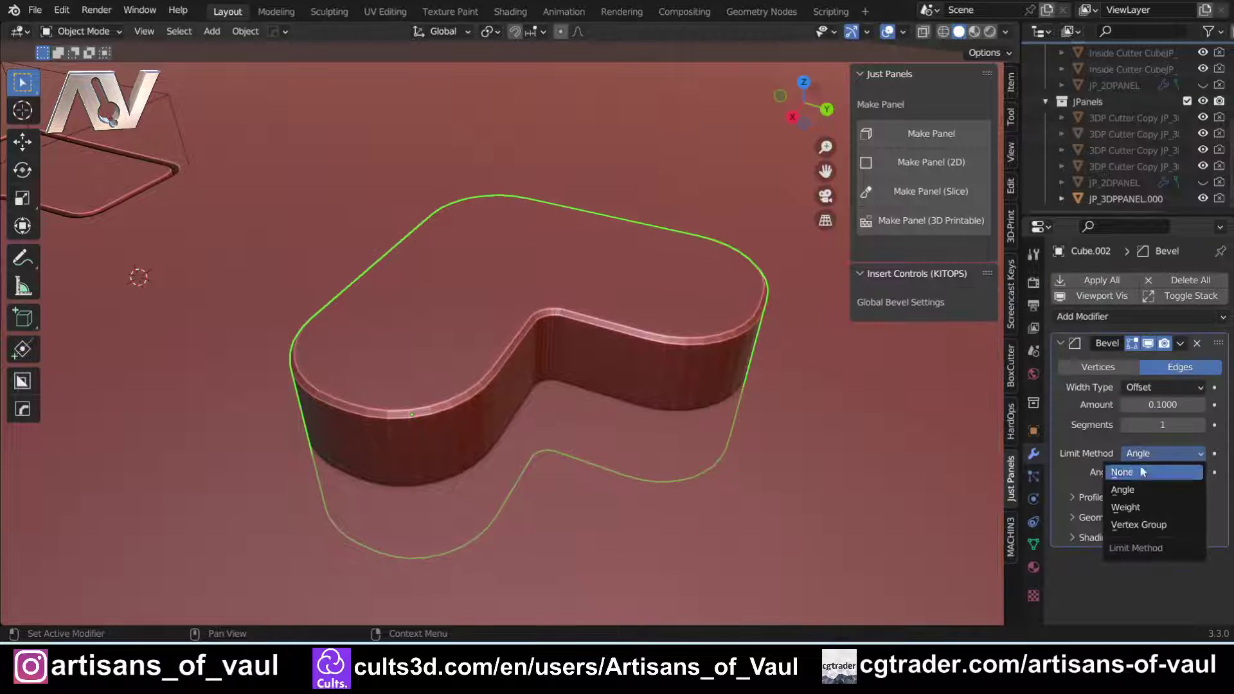
pyautogui.click(1136, 476)
# Turn off Clamp Overlap in the block's Bevel modifier, set its amount to 0.287, and inspect the rounded corners.
pyautogui.scroll(5, 684, 353)
pyautogui.moveTo(676, 366); pyautogui.dragTo(529, 359, button='middle')
pyautogui.scroll(3, 634, 265)
pyautogui.scroll(2, 590, 326)
pyautogui.moveTo(590, 326); pyautogui.dragTo(580, 276, button='middle')
pyautogui.keyDown('shift'); pyautogui.moveTo(639, 227); pyautogui.dragTo(558, 346, button='middle'); pyautogui.keyUp('shift')
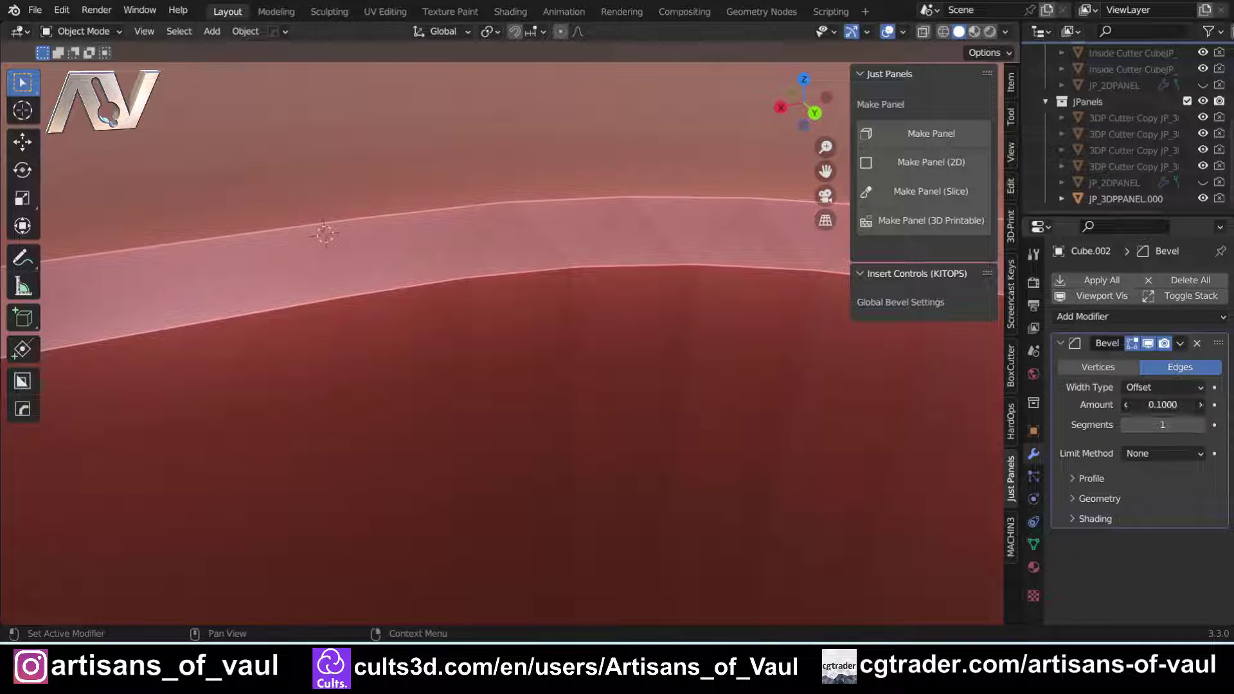
pyautogui.click(1078, 500)
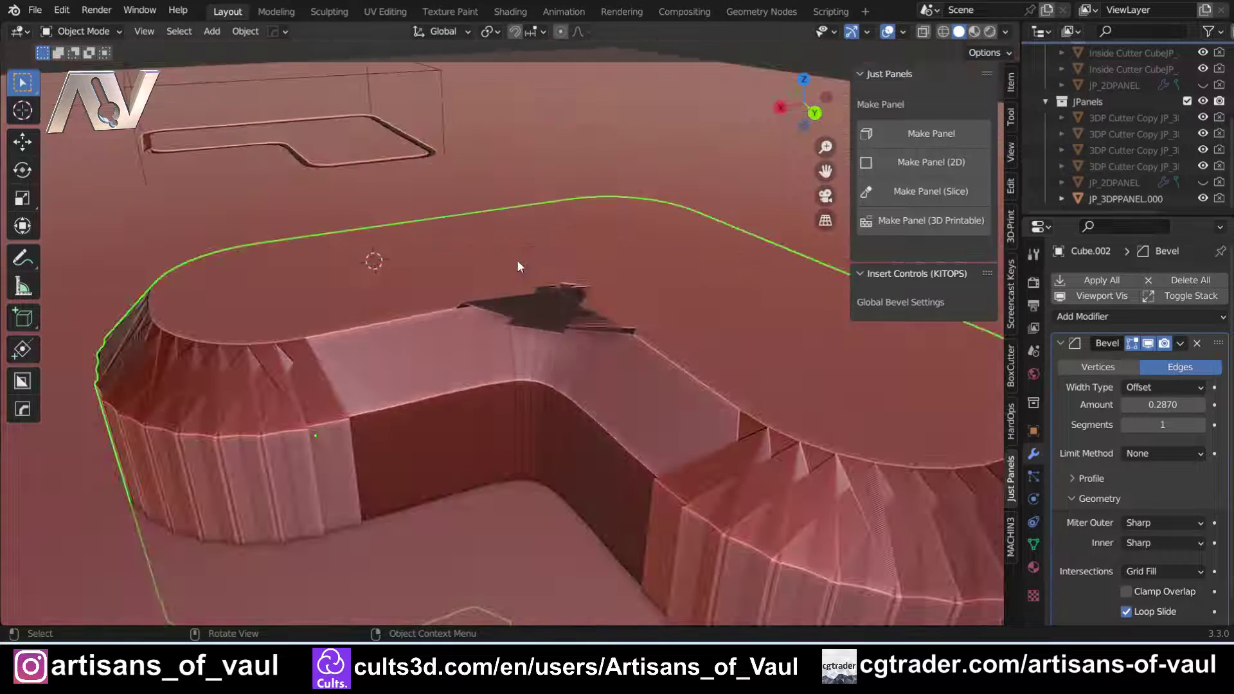
pyautogui.moveTo(506, 325)
pyautogui.mouseDown(button='middle')
pyautogui.moveTo(608, 347)
pyautogui.moveTo(510, 324)
pyautogui.mouseUp(button='middle')
pyautogui.scroll(-2, 509, 324)
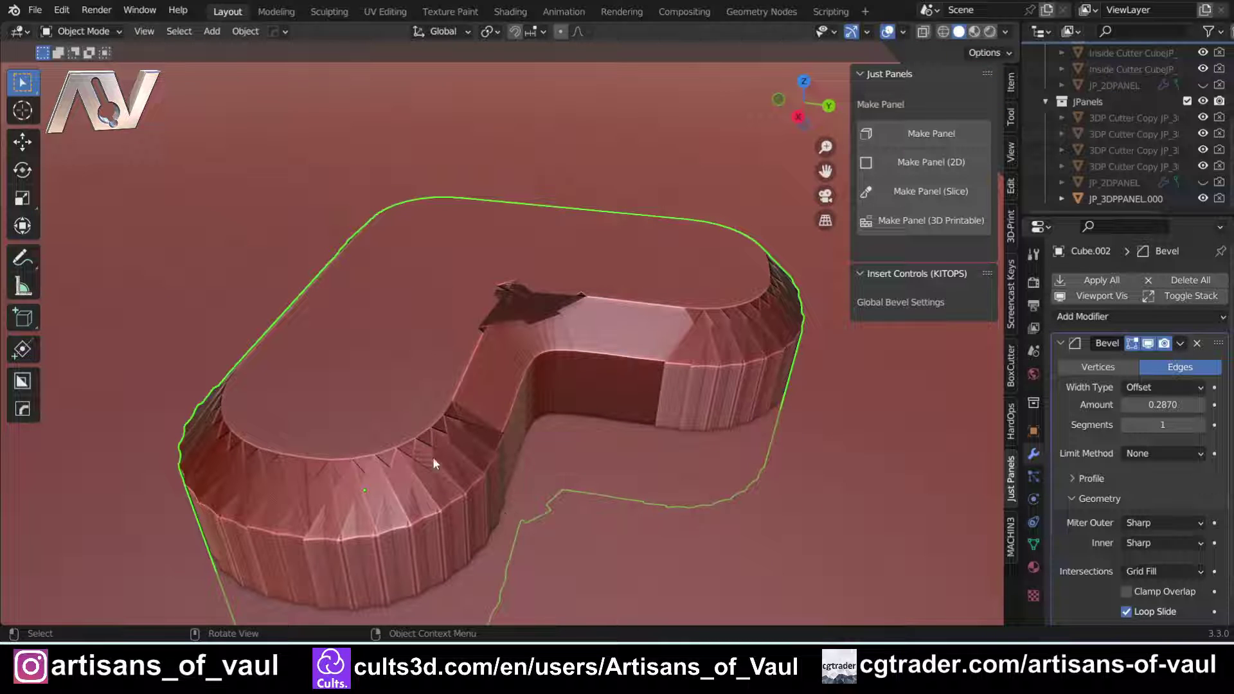
pyautogui.scroll(2, 459, 490)
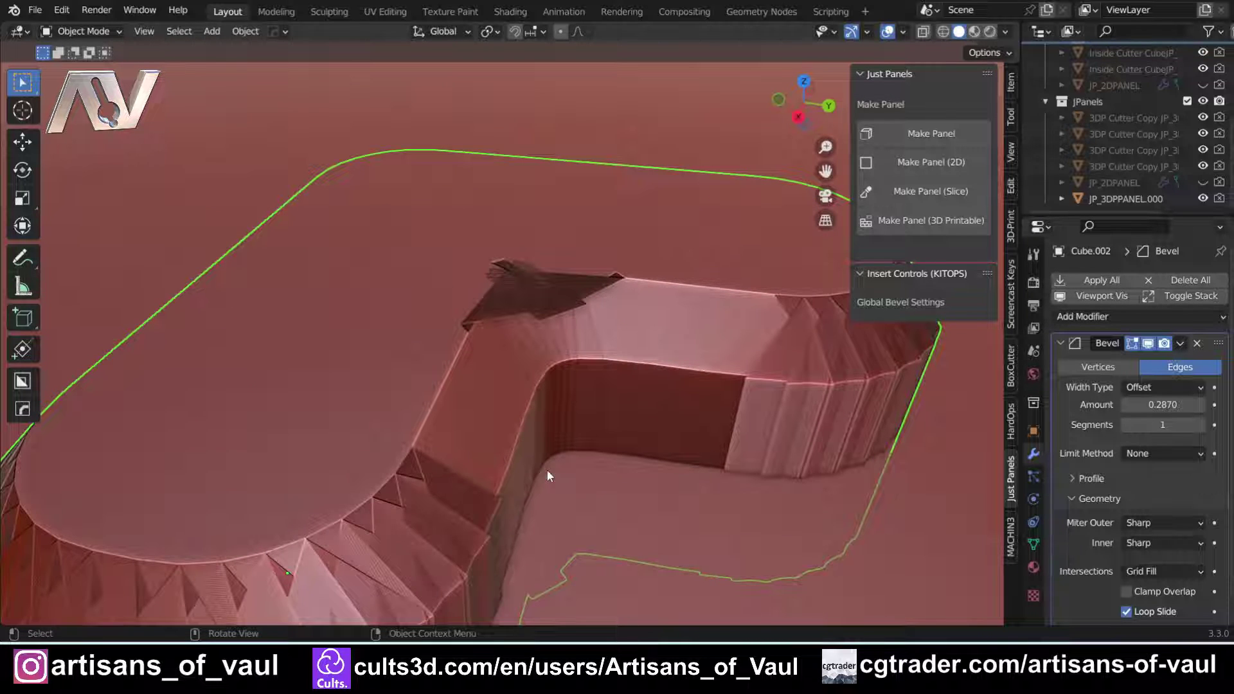
# Undo the Bevel modifier and its settings on the rounded L-shaped block.
pyautogui.scroll(-3, 552, 442)
pyautogui.hotkey('ctrl', 'z')
pyautogui.hotkey('ctrl', 'z')
pyautogui.hotkey('ctrl', 'z')
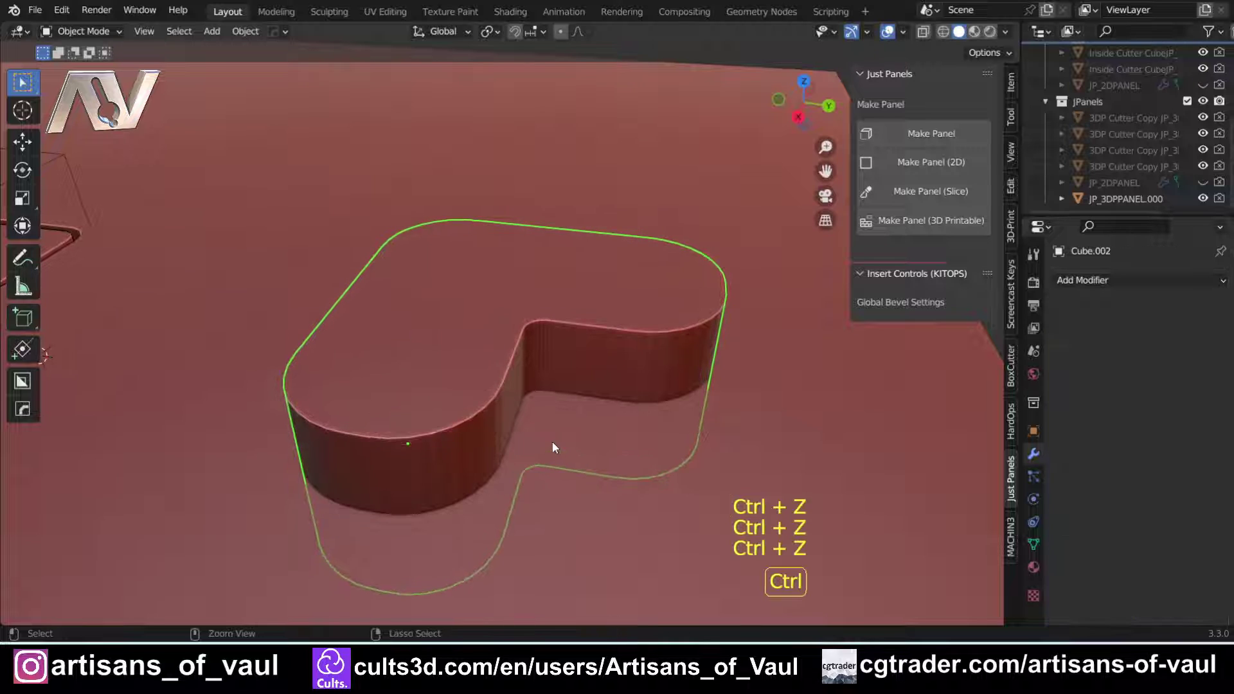
# Cut a 3D printable panel into the slab with the rounded L-shaped block as the cutter.
pyautogui.scroll(-5, 552, 442)
pyautogui.keyDown('shift'); pyautogui.click(649, 385); pyautogui.keyUp('shift')
pyautogui.click(901, 226)
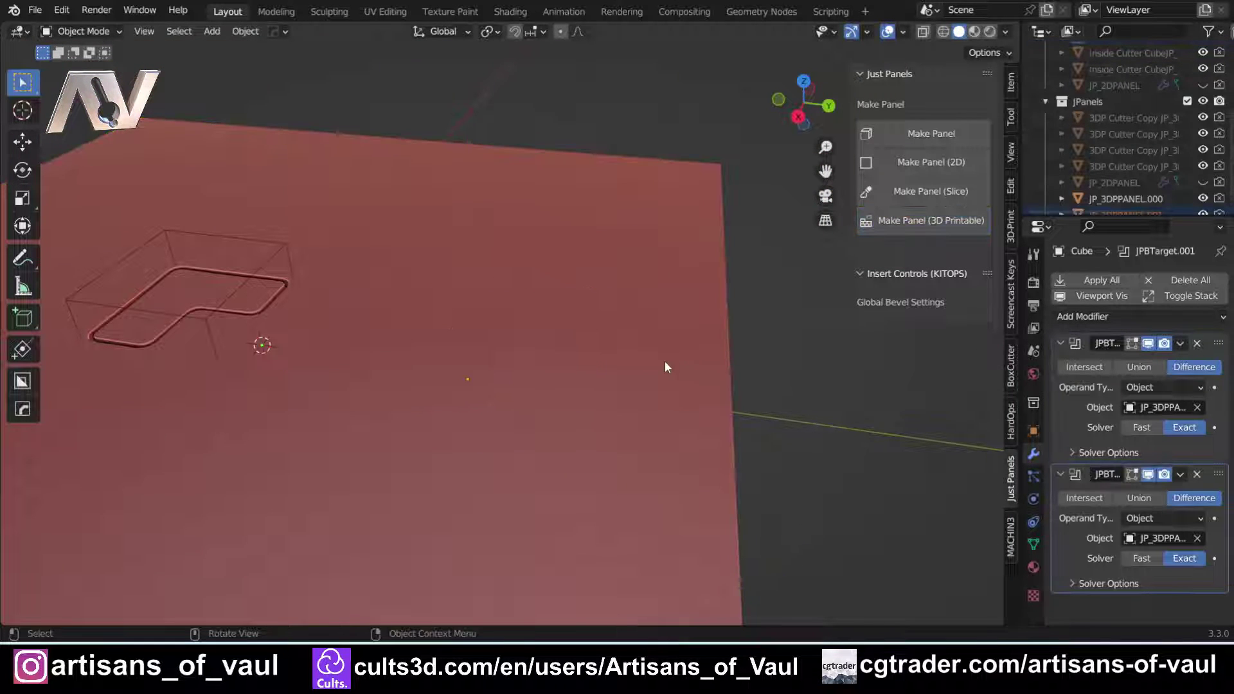
# Select the newly cut rounded panel and set its Bevel Size In and Bevel Size Out to 0.
pyautogui.scroll(-1, 1108, 161)
pyautogui.click(1112, 195)
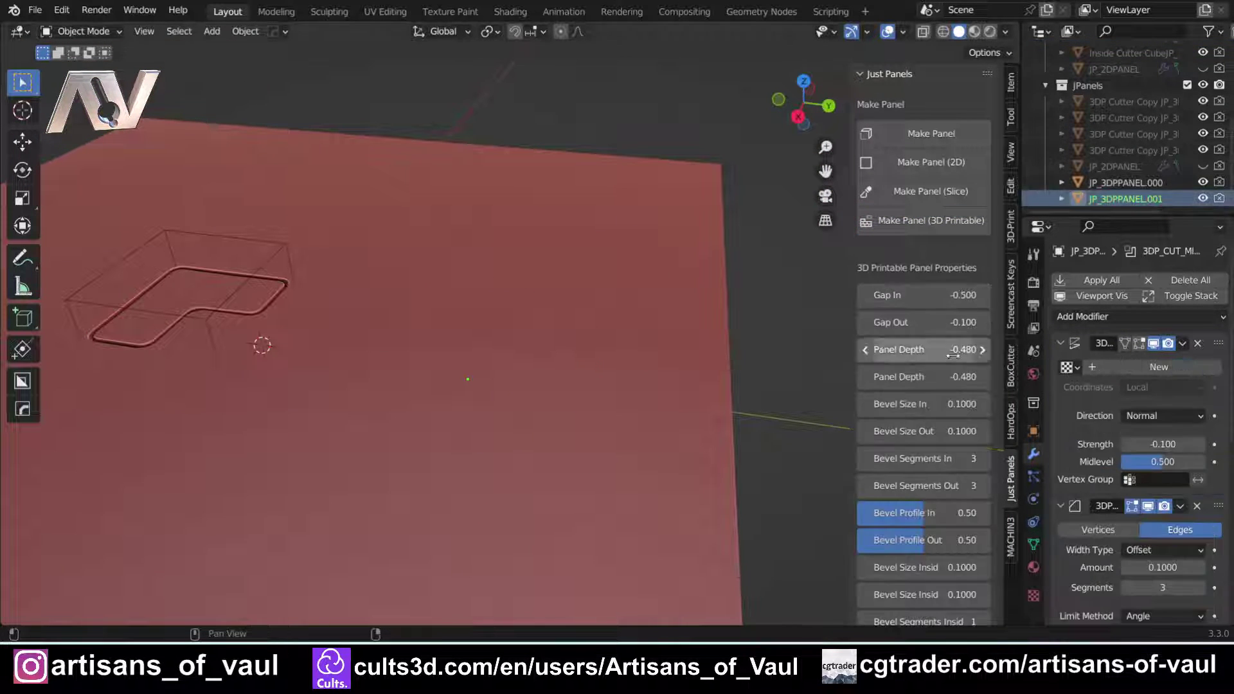
pyautogui.scroll(-4, 953, 353)
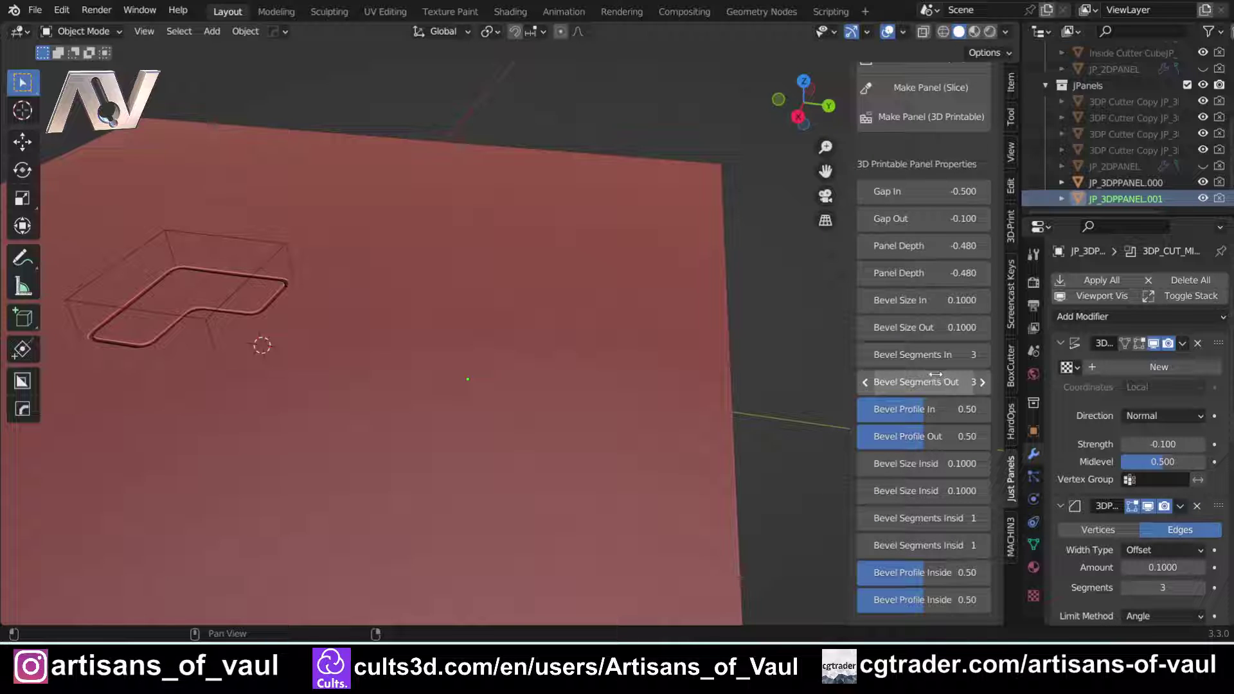
pyautogui.click(943, 302)
pyautogui.write('0')
pyautogui.press('Return')
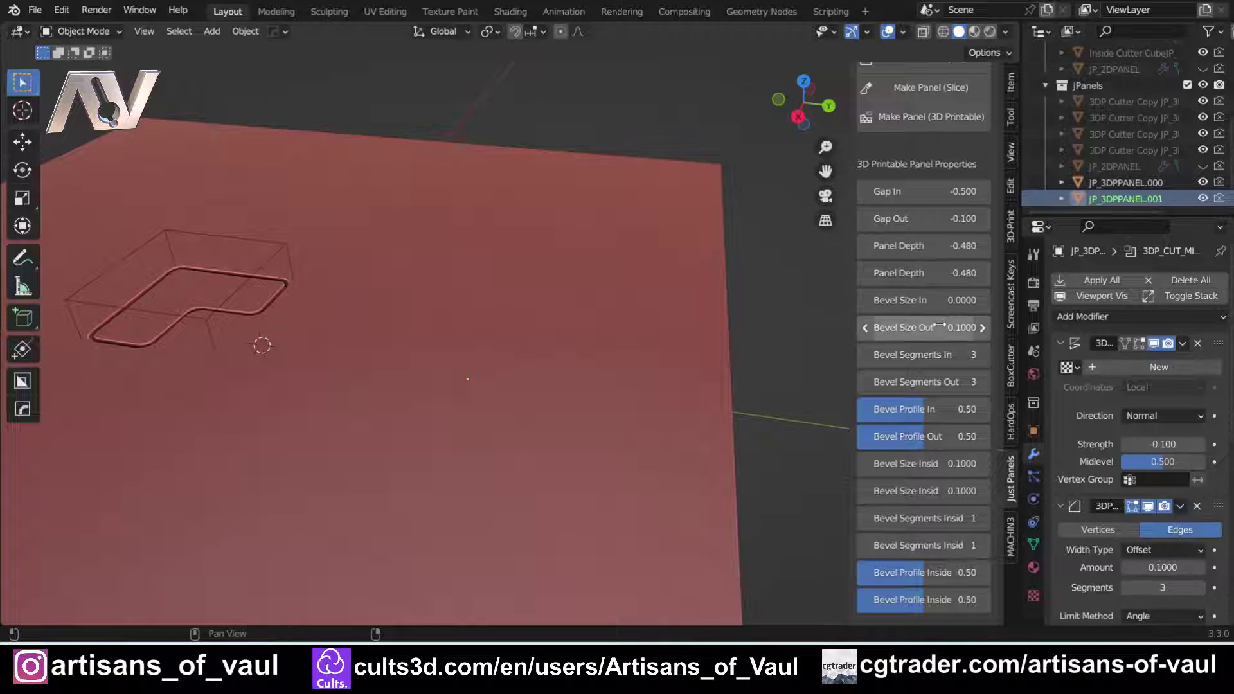
pyautogui.click(939, 325)
pyautogui.write('0')
pyautogui.press('Return')
# Examine the rounded L-shaped panel and compare its groove with the earlier L-shaped panel.
pyautogui.scroll(6, 475, 280)
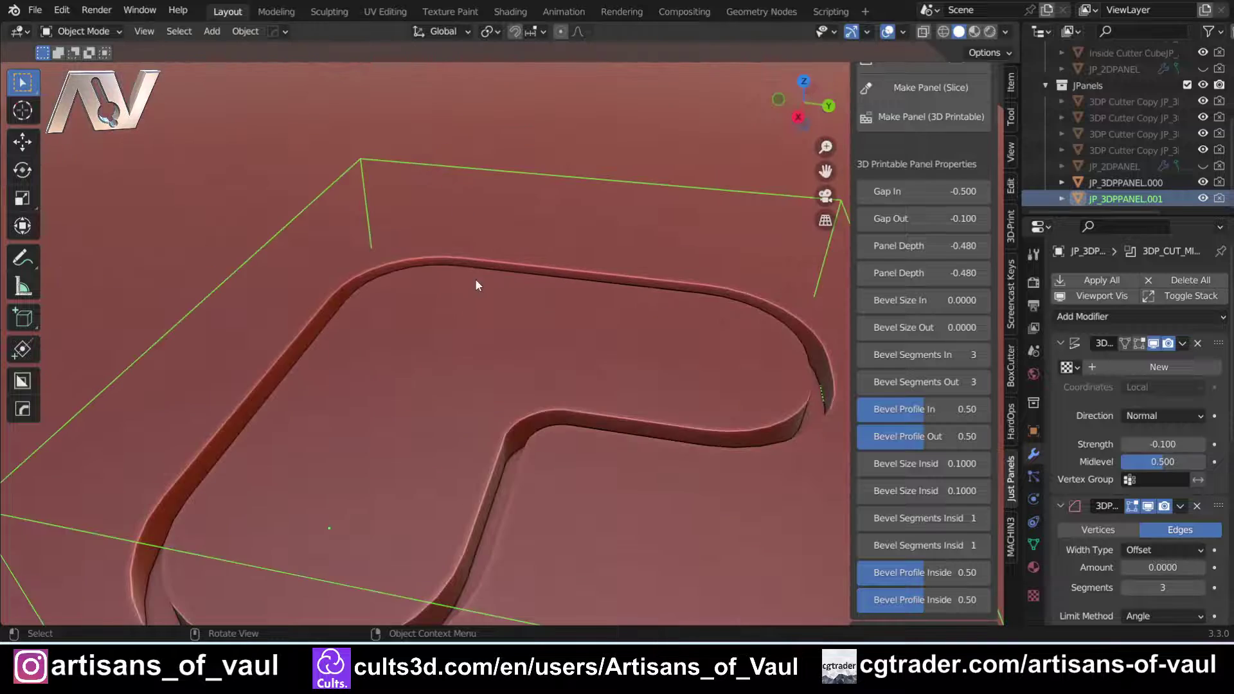
pyautogui.moveTo(475, 279); pyautogui.dragTo(400, 299, button='middle')
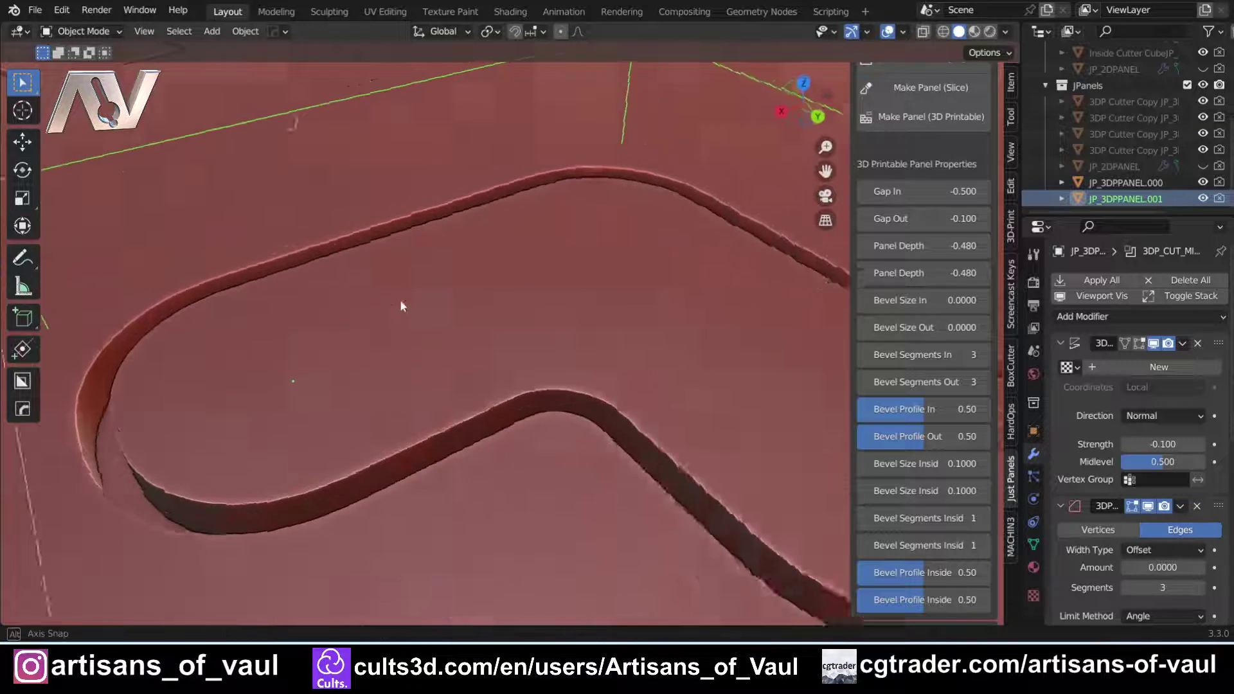
pyautogui.scroll(-6, 460, 295)
pyautogui.keyDown('shift'); pyautogui.moveTo(242, 245); pyautogui.dragTo(408, 339, button='middle'); pyautogui.keyUp('shift')
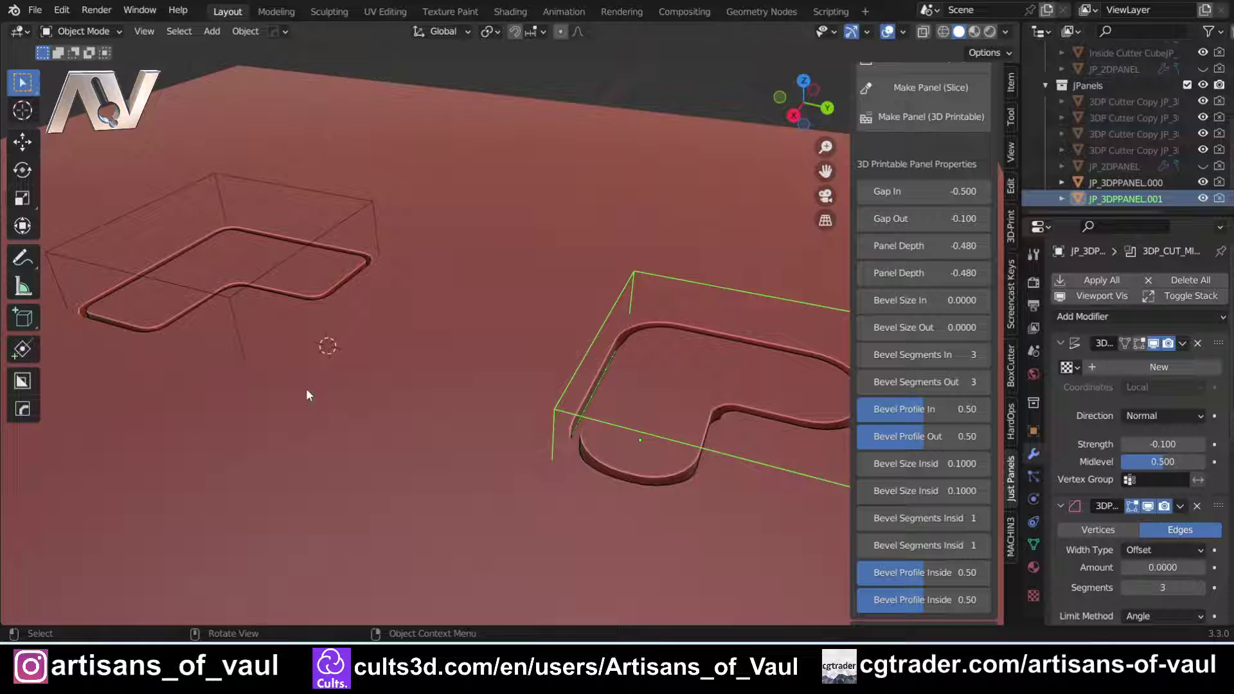
pyautogui.keyDown('shift'); pyautogui.moveTo(632, 467); pyautogui.dragTo(410, 448, button='middle'); pyautogui.keyUp('shift')
pyautogui.scroll(4, 410, 447)
pyautogui.keyDown('shift'); pyautogui.moveTo(489, 507); pyautogui.dragTo(643, 425, button='middle'); pyautogui.keyUp('shift')
pyautogui.scroll(-1, 489, 322)
pyautogui.scroll(-5, 488, 326)
pyautogui.scroll(3, 562, 405)
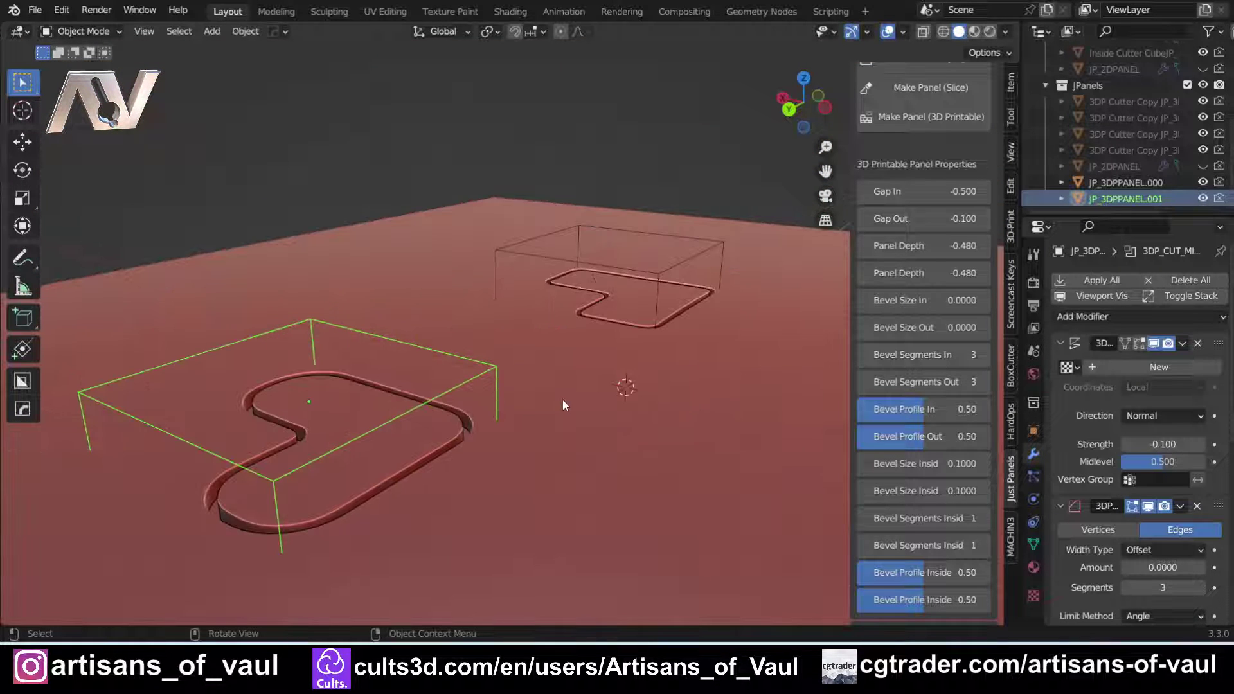
pyautogui.keyDown('shift'); pyautogui.moveTo(392, 496); pyautogui.dragTo(421, 415, button='middle'); pyautogui.keyUp('shift')
pyautogui.scroll(4, 457, 365)
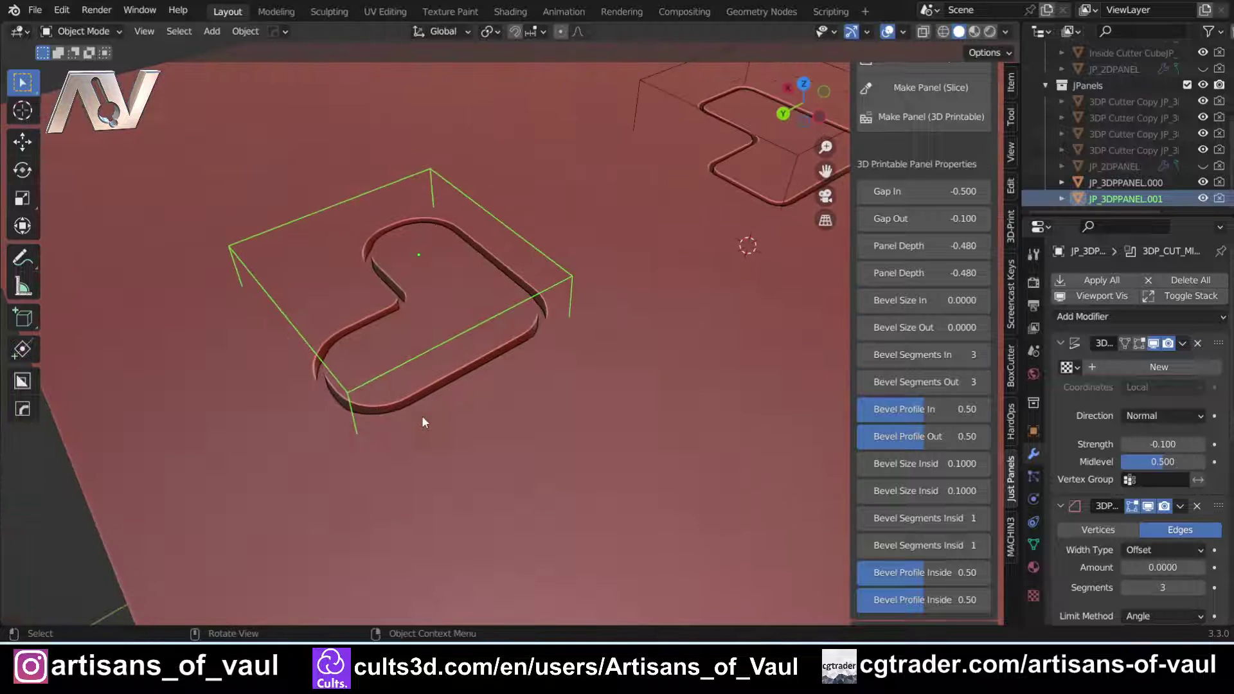
pyautogui.keyDown('shift'); pyautogui.moveTo(618, 210); pyautogui.dragTo(515, 295, button='middle'); pyautogui.keyUp('shift')
pyautogui.scroll(-2, 534, 301)
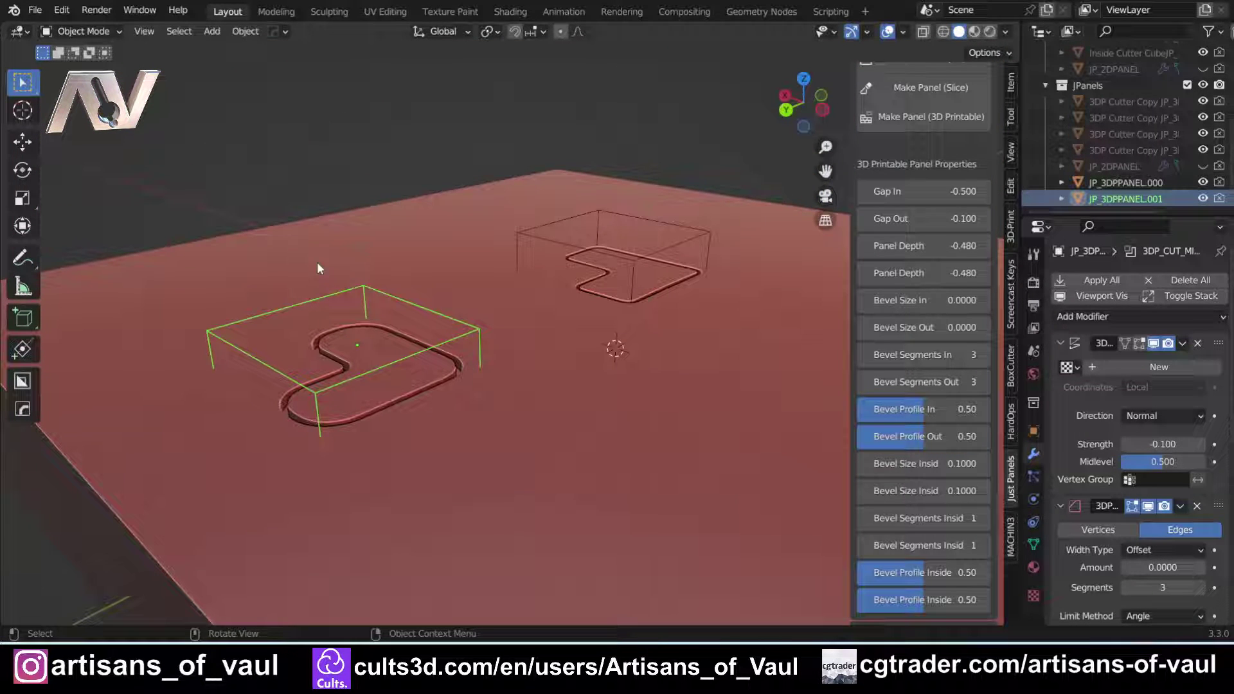
# Find the Just Panels add-on in the preferences and show its 3D Printable Panel Default Values.
pyautogui.click(62, 9)
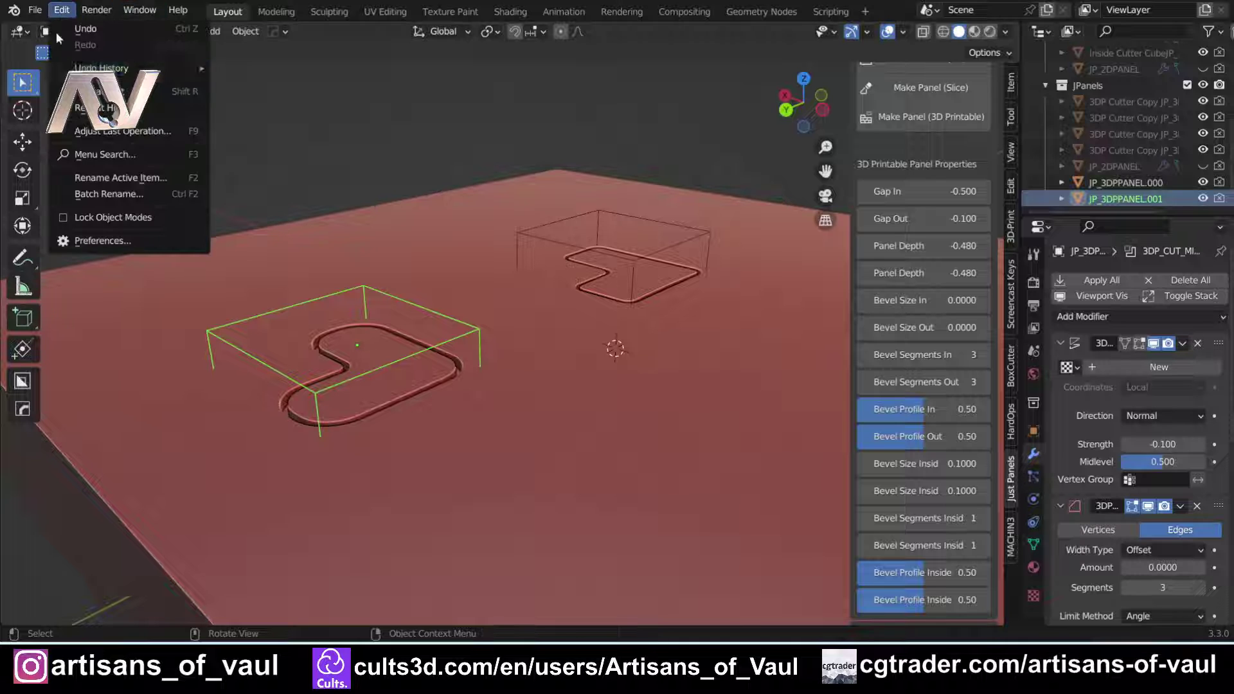
pyautogui.click(128, 240)
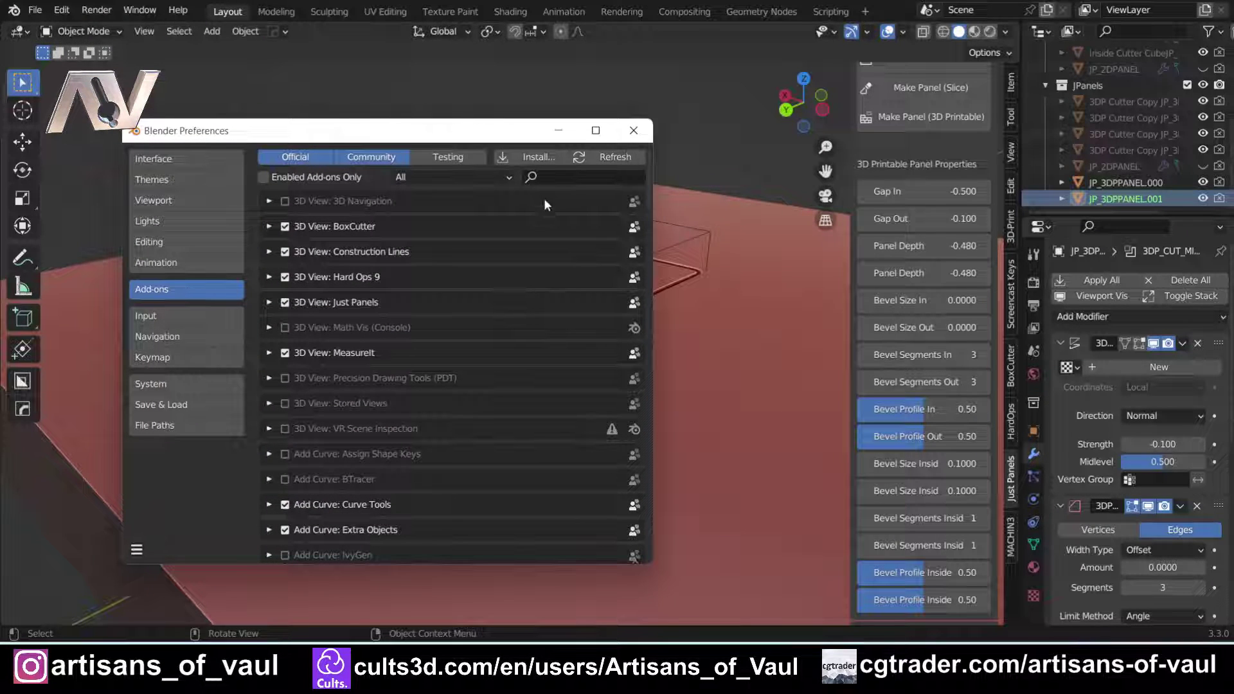
pyautogui.write('just')
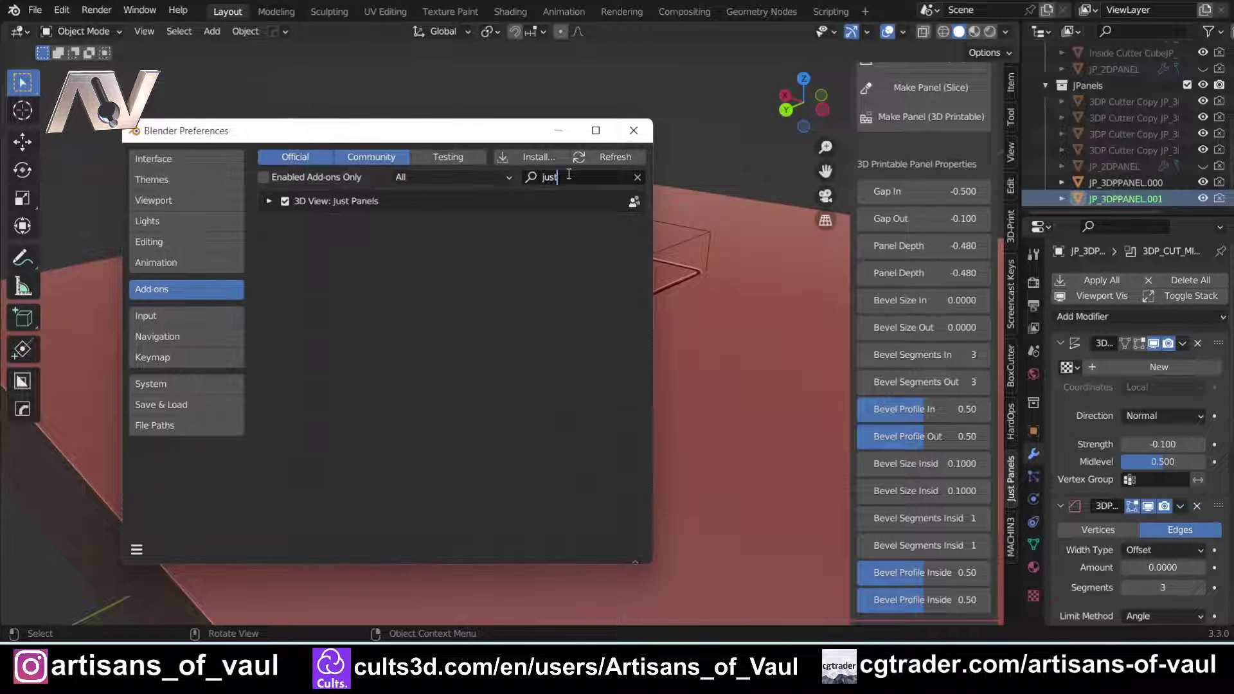
pyautogui.click(267, 200)
pyautogui.scroll(-5, 442, 301)
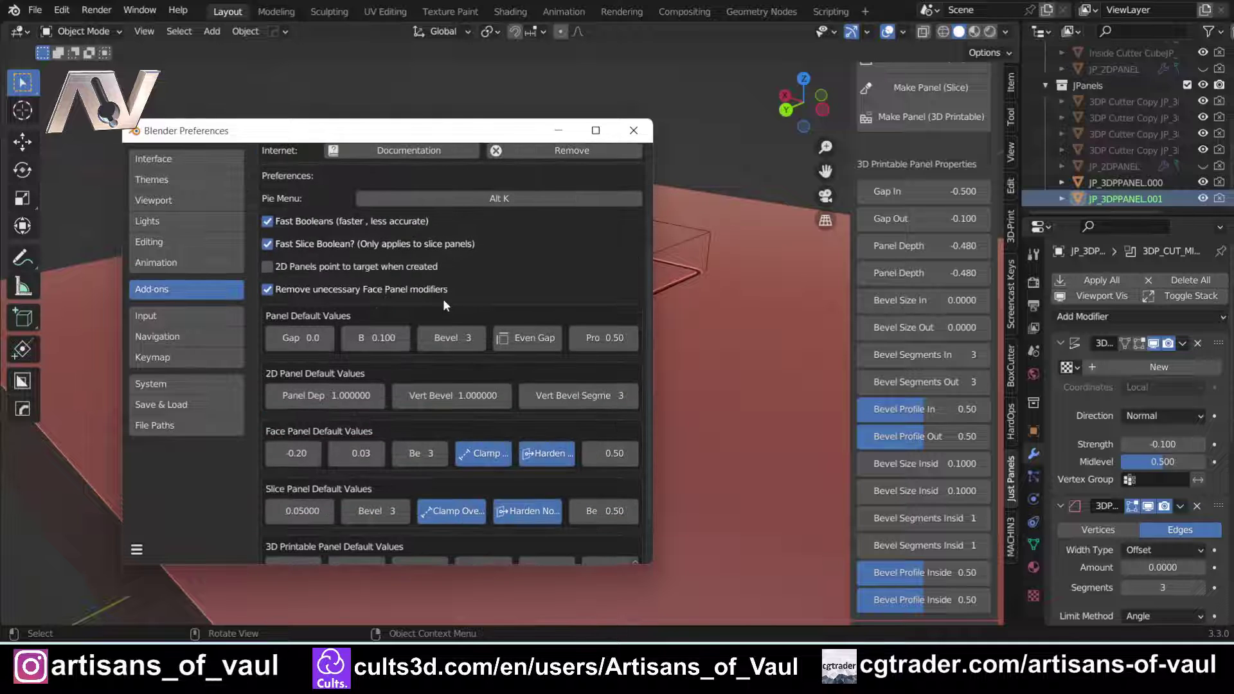
pyautogui.scroll(-2, 389, 416)
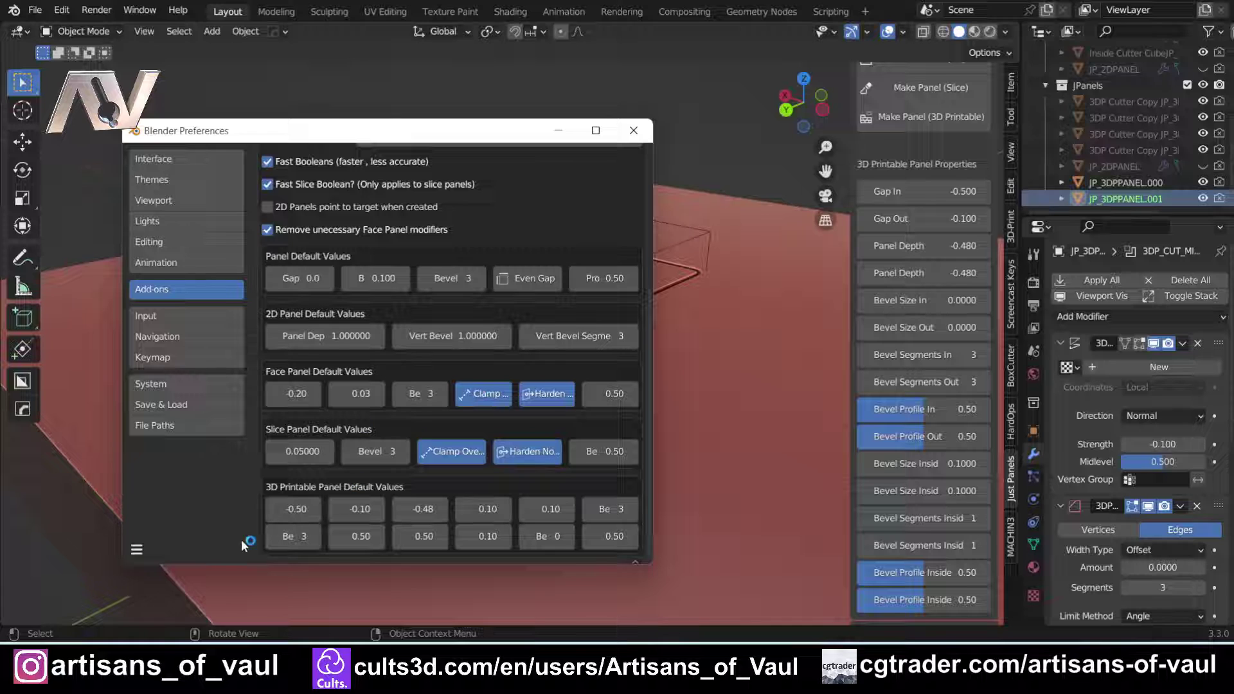
# Set the two default bevel sizes for 3D printable panels to 0 in the Just Panels preferences.
pyautogui.click(487, 514)
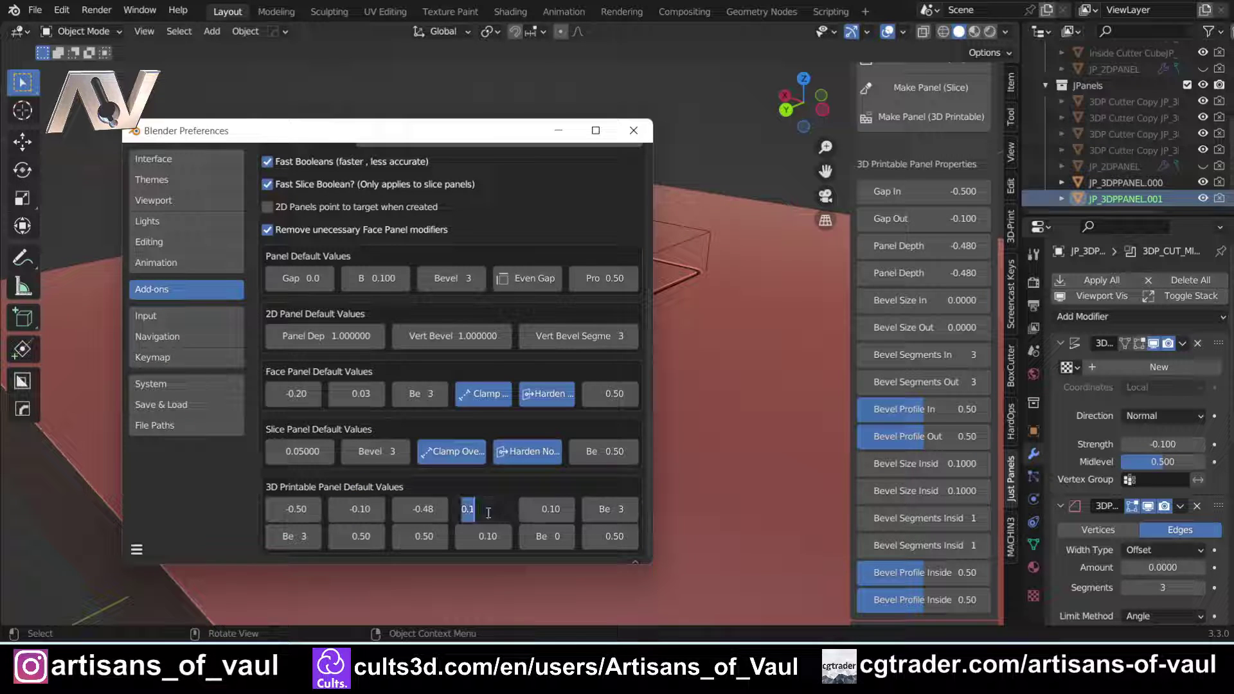
pyautogui.write('0')
pyautogui.press('Return')
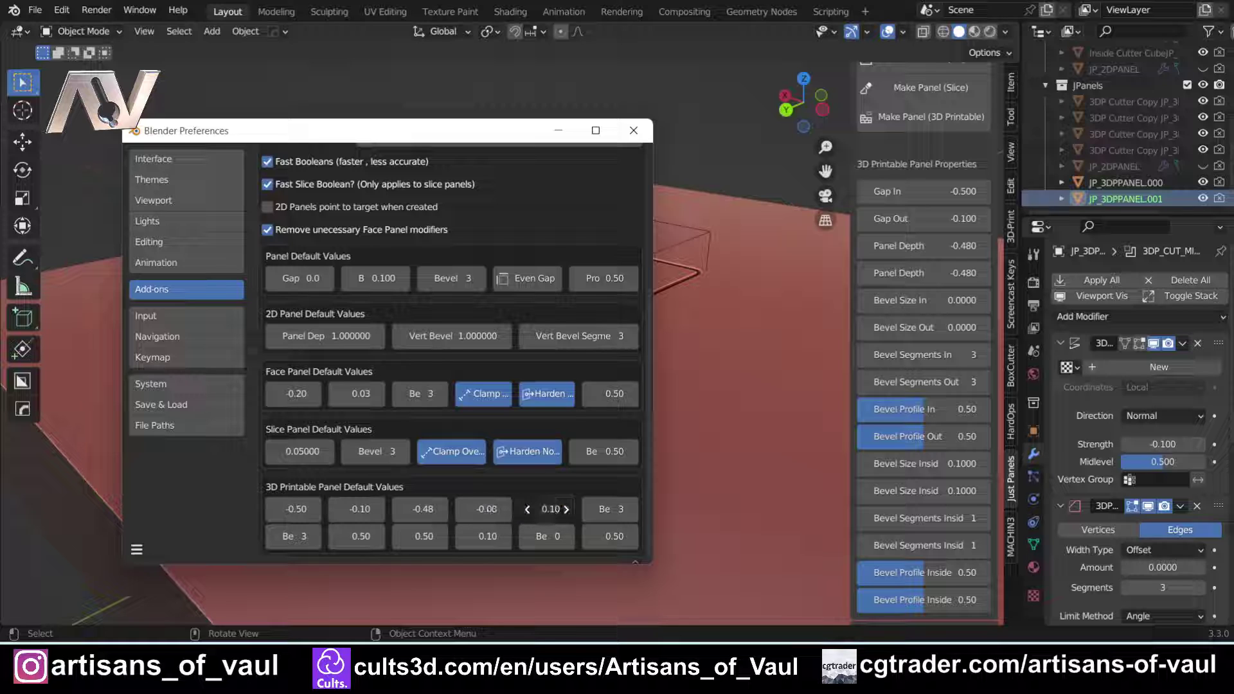
pyautogui.write('0')
pyautogui.press('Return')
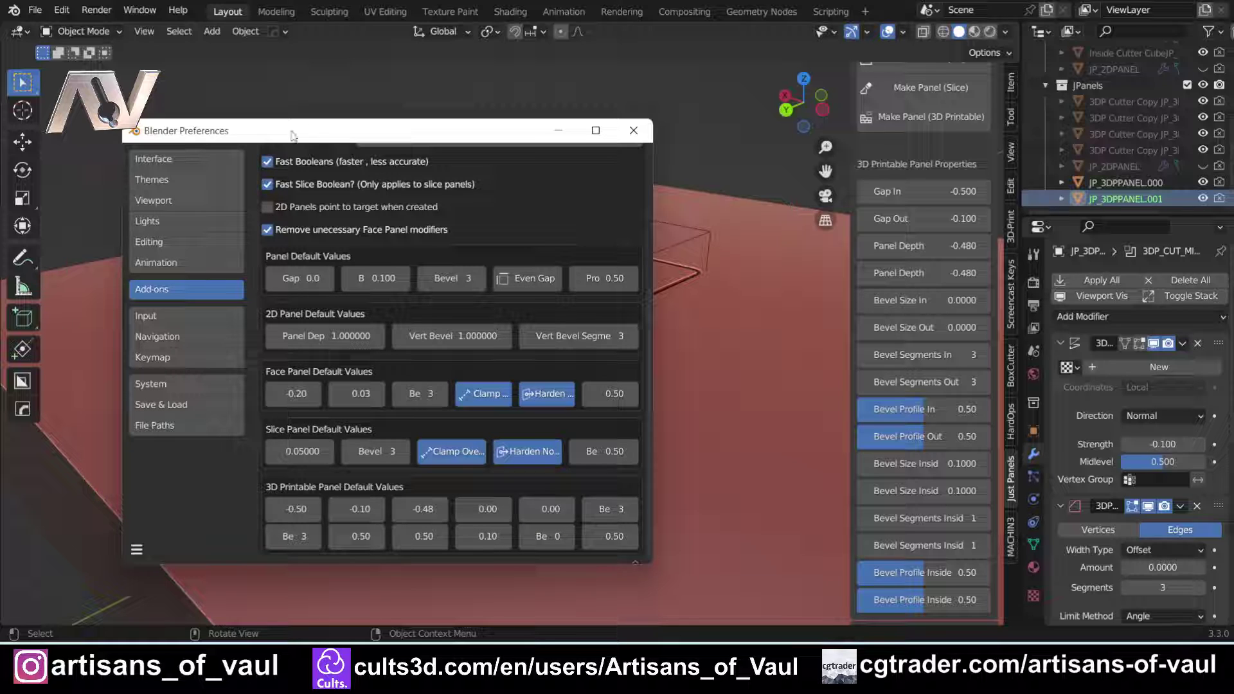
# Save the changed preferences and close the preferences window.
pyautogui.click(138, 549)
pyautogui.click(160, 508)
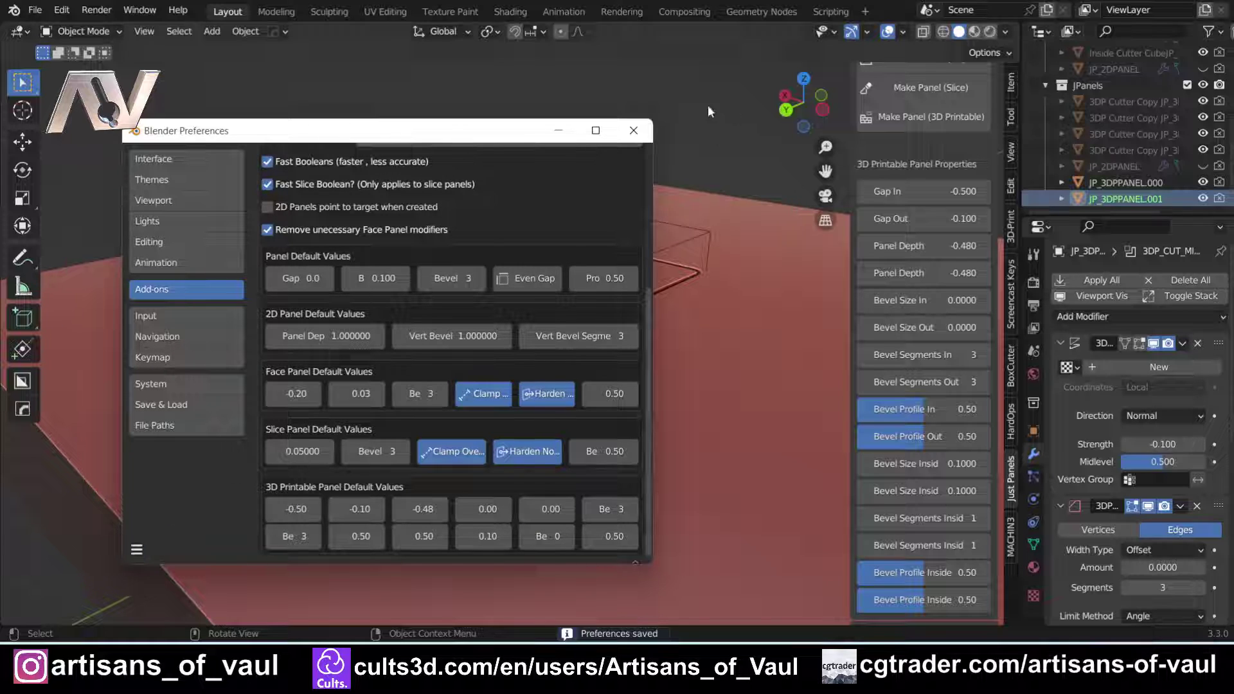
pyautogui.click(634, 130)
# Add a cube, scale it up by about 5, and place it on the slab beside the existing panels.
pyautogui.moveTo(652, 334); pyautogui.dragTo(680, 356, button='middle')
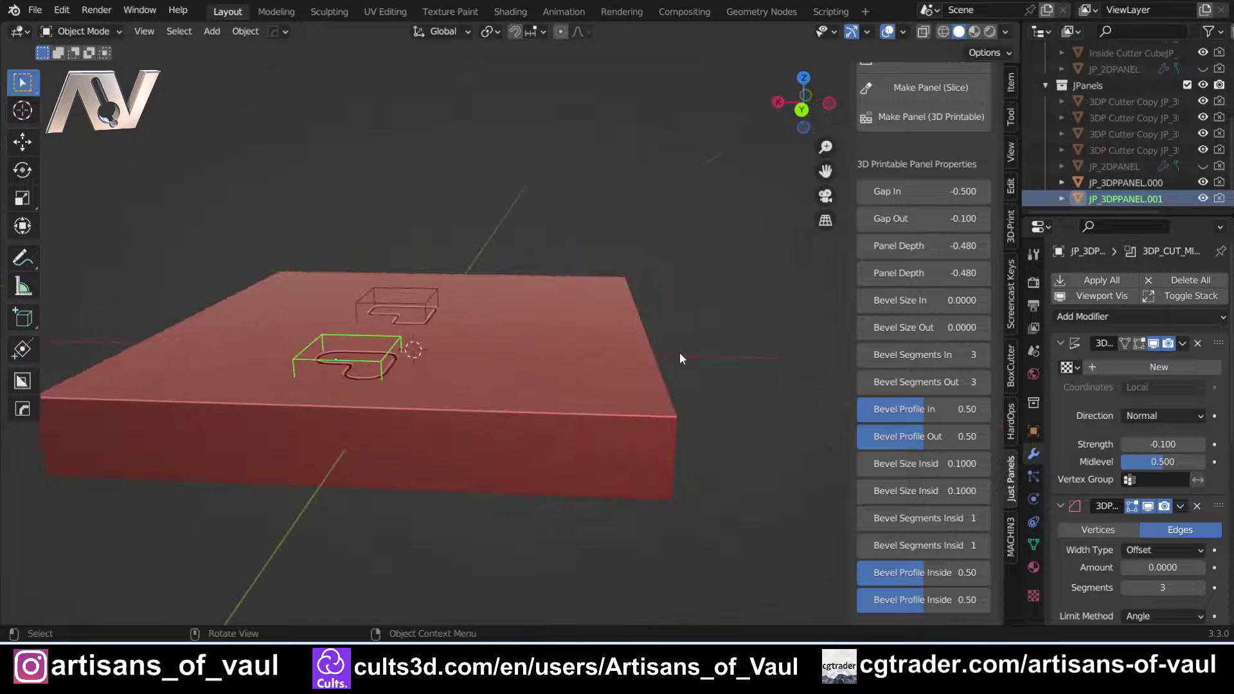
pyautogui.click(680, 354)
pyautogui.hotkey('shift', 'a')
pyautogui.moveTo(626, 298)
pyautogui.click(726, 331)
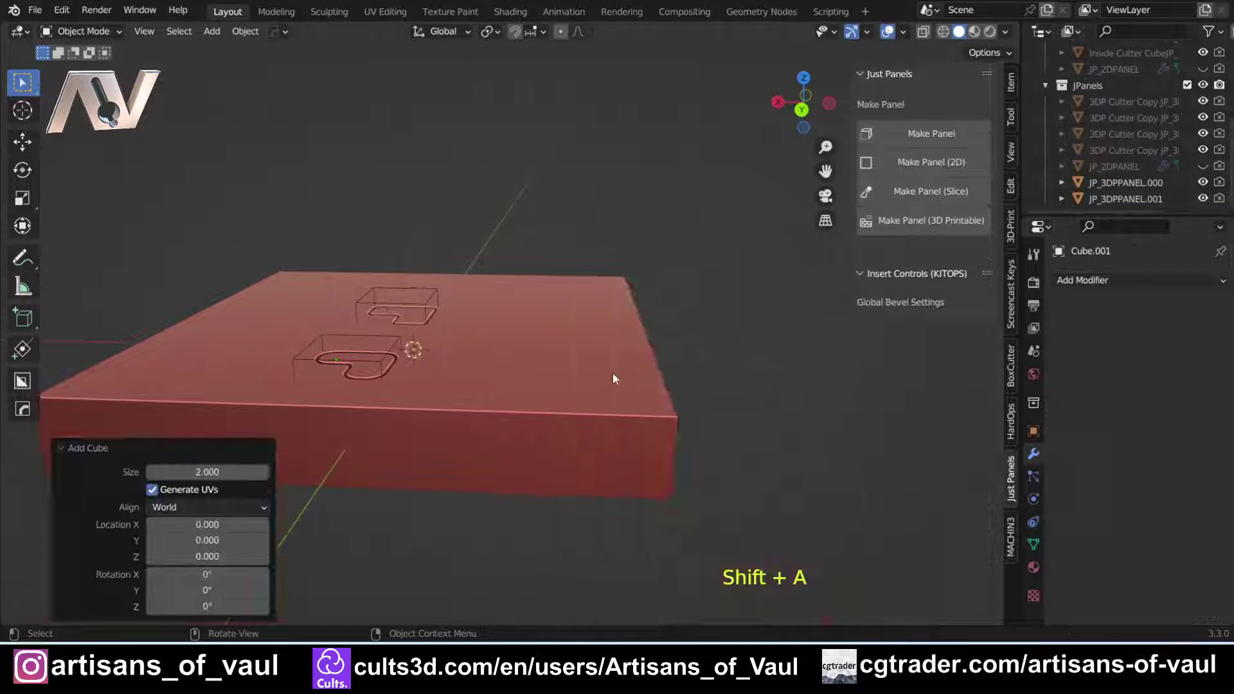
pyautogui.scroll(3, 450, 433)
pyautogui.press('s')
pyautogui.click(415, 406)
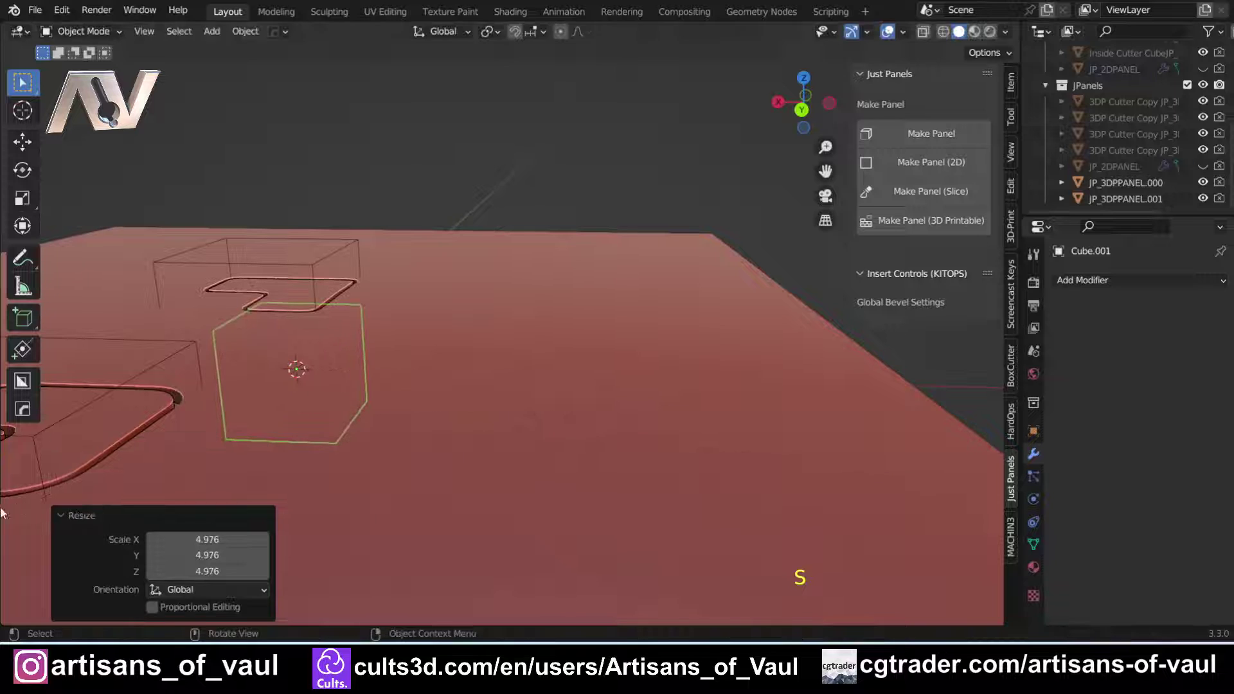
pyautogui.press('g')
pyautogui.click(554, 326)
# Extrude one end face of the cube, then extrude an adjoining side face by about 10.66 to form an L-shaped block.
pyautogui.moveTo(554, 326); pyautogui.dragTo(565, 240, button='middle')
pyautogui.press('Tab')
pyautogui.press('e')
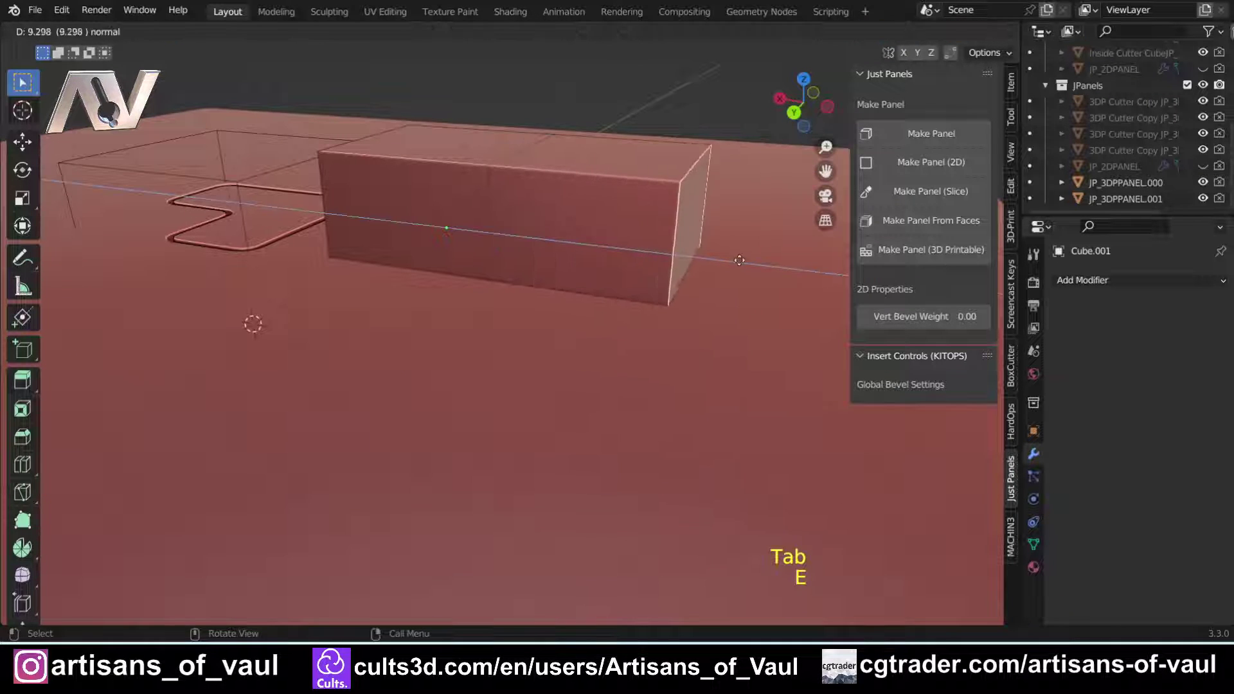
pyautogui.click(758, 251)
pyautogui.click(638, 233)
pyautogui.press('e')
pyautogui.click(570, 318)
# Bevel the outer vertical corner edges of the L-shaped block with a width of about 0.754 and 8 segments.
pyautogui.press('Tab')
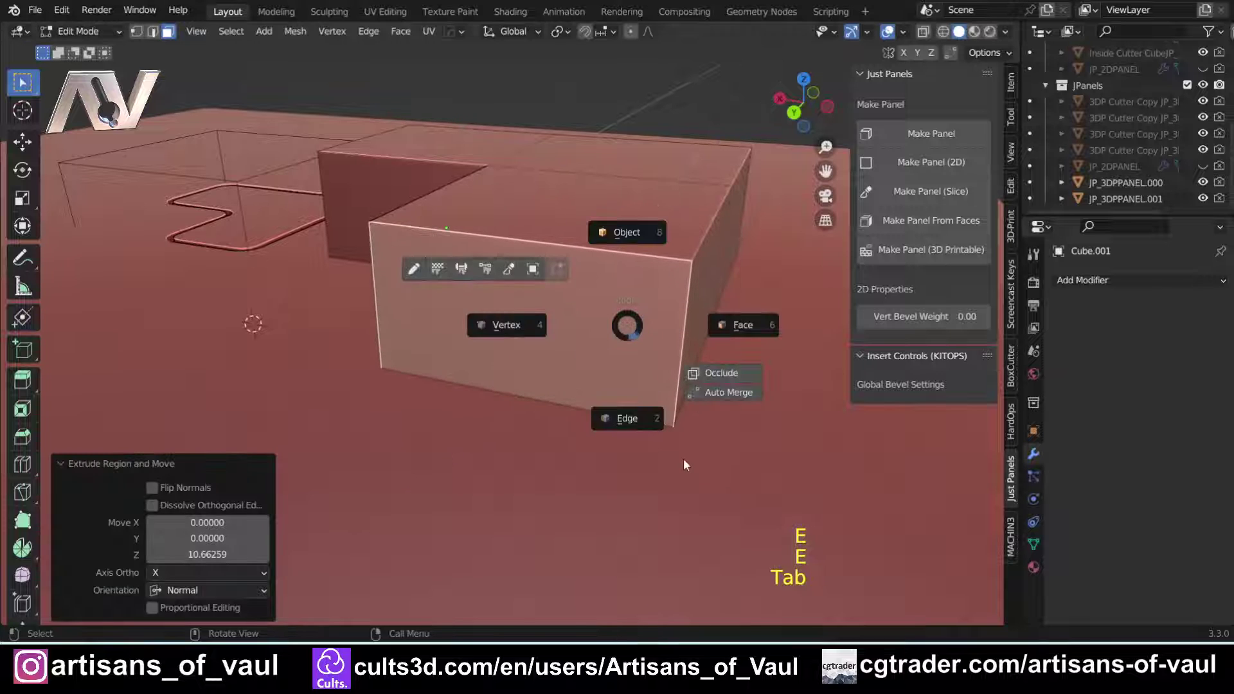
pyautogui.click(639, 376)
pyautogui.keyDown('shift'); pyautogui.click(325, 227); pyautogui.keyUp('shift')
pyautogui.moveTo(752, 228); pyautogui.dragTo(322, 307, button='middle')
pyautogui.keyDown('shift'); pyautogui.click(767, 232); pyautogui.keyUp('shift')
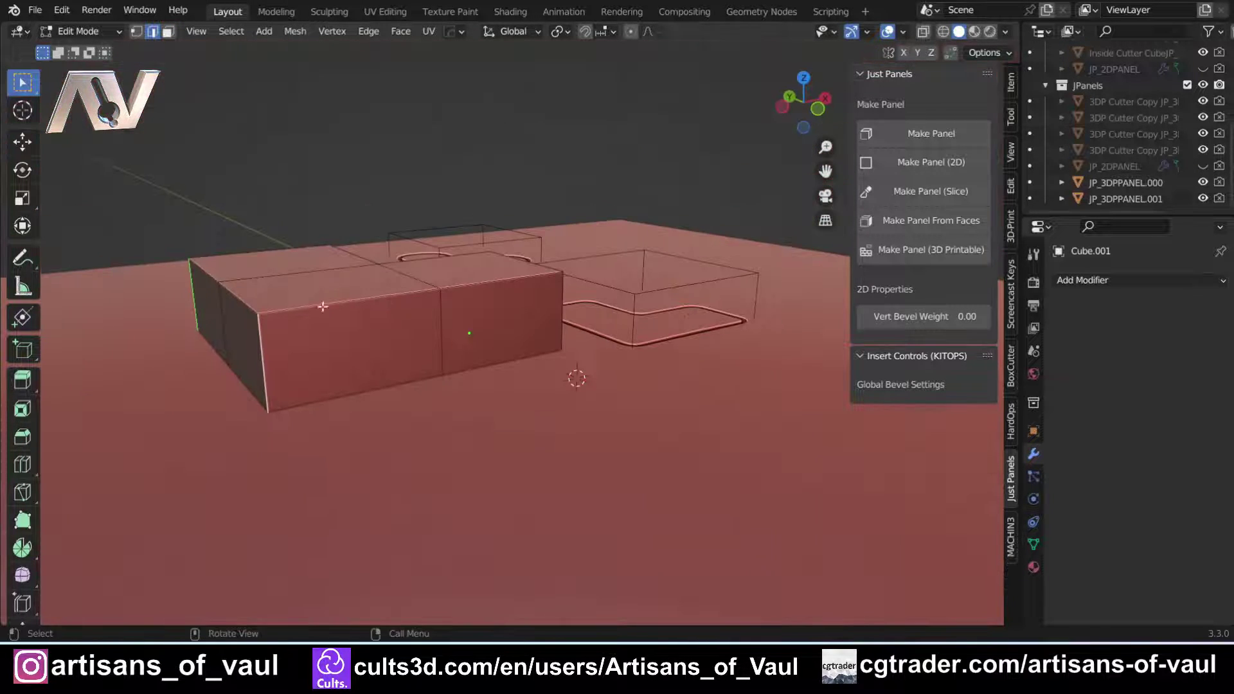
pyautogui.keyDown('shift'); pyautogui.click(567, 320); pyautogui.keyUp('shift')
pyautogui.keyDown('shift'); pyautogui.moveTo(525, 356); pyautogui.dragTo(565, 388, button='middle'); pyautogui.keyUp('shift')
pyautogui.hotkey('ctrl', 'b')
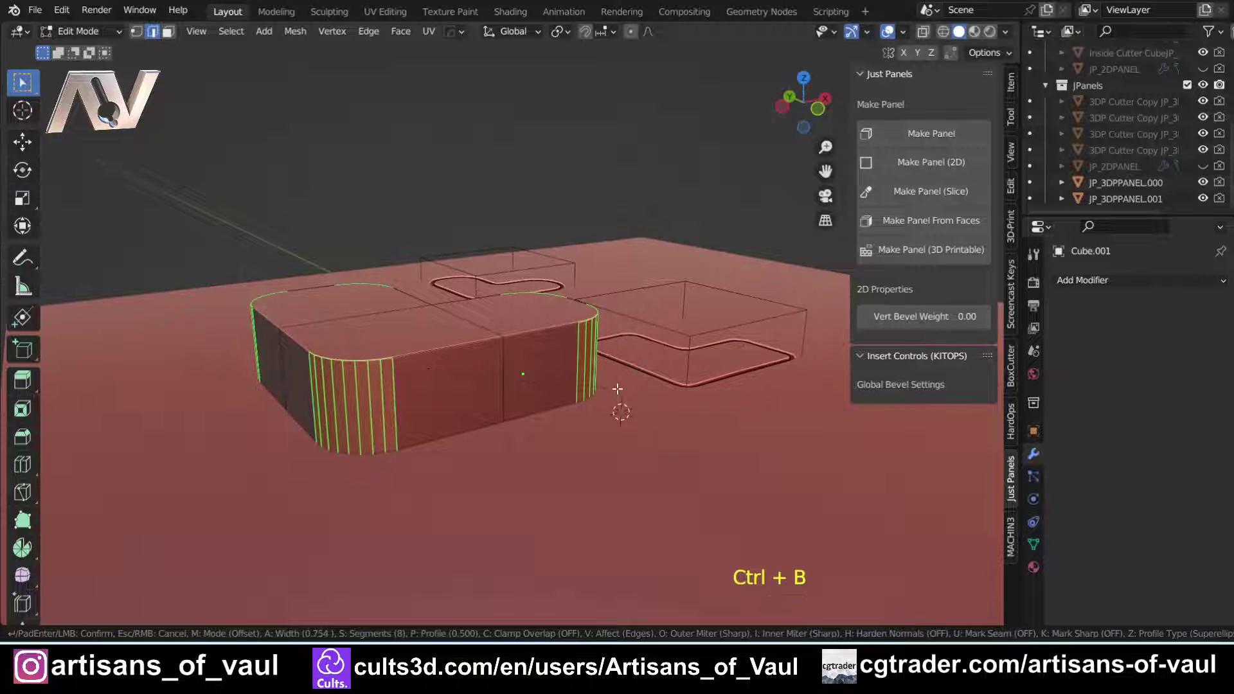
pyautogui.click(618, 388)
# Bevel the inner vertical corner edge of the L-shaped block with 8 segments.
pyautogui.moveTo(533, 283); pyautogui.dragTo(540, 408, button='middle')
pyautogui.scroll(3, 540, 407)
pyautogui.scroll(2, 540, 407)
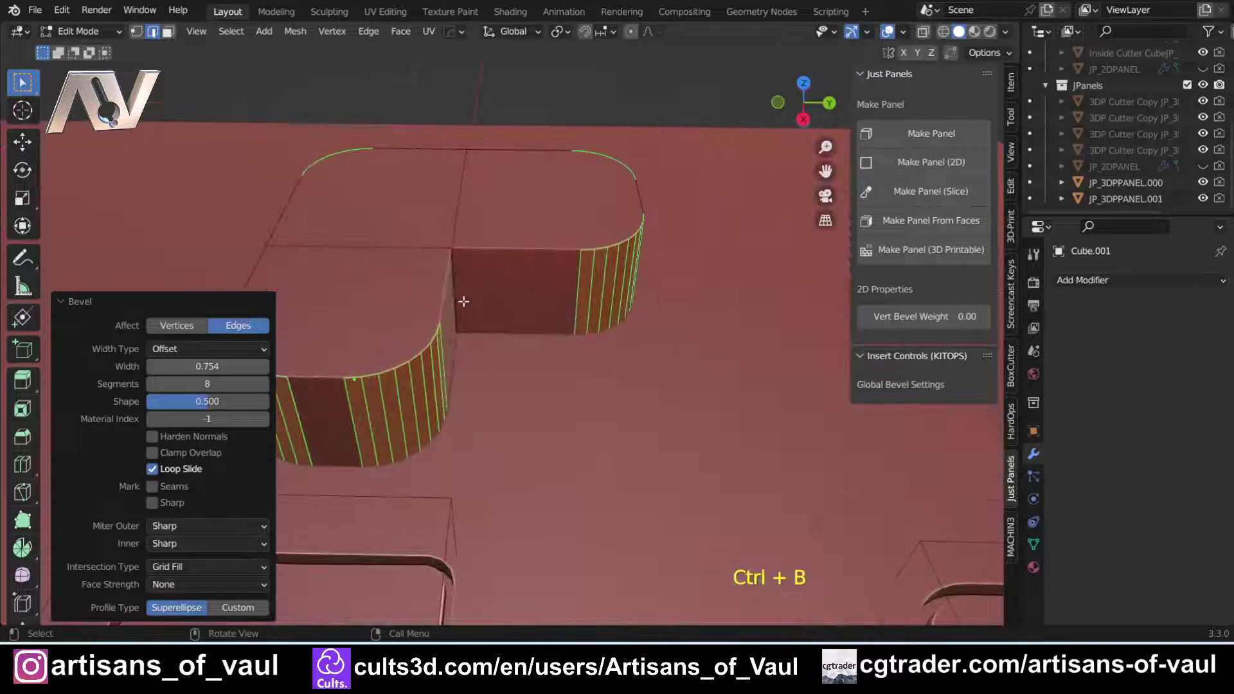
pyautogui.click(463, 300)
pyautogui.moveTo(539, 317); pyautogui.dragTo(490, 308, button='middle')
pyautogui.hotkey('ctrl', 'b')
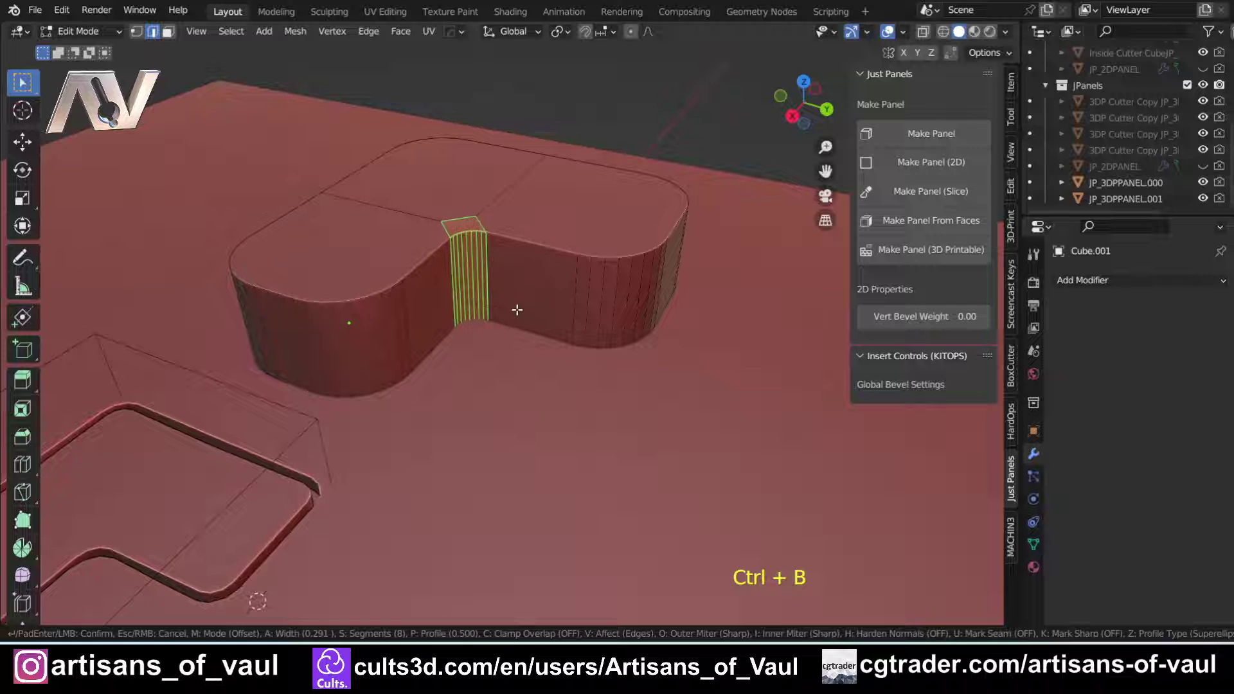
pyautogui.click(516, 309)
# Return to object mode and cut a 3D printable panel into the slab using the rounded L-shaped block.
pyautogui.press('Tab')
pyautogui.keyDown('shift'); pyautogui.click(872, 384); pyautogui.keyUp('shift')
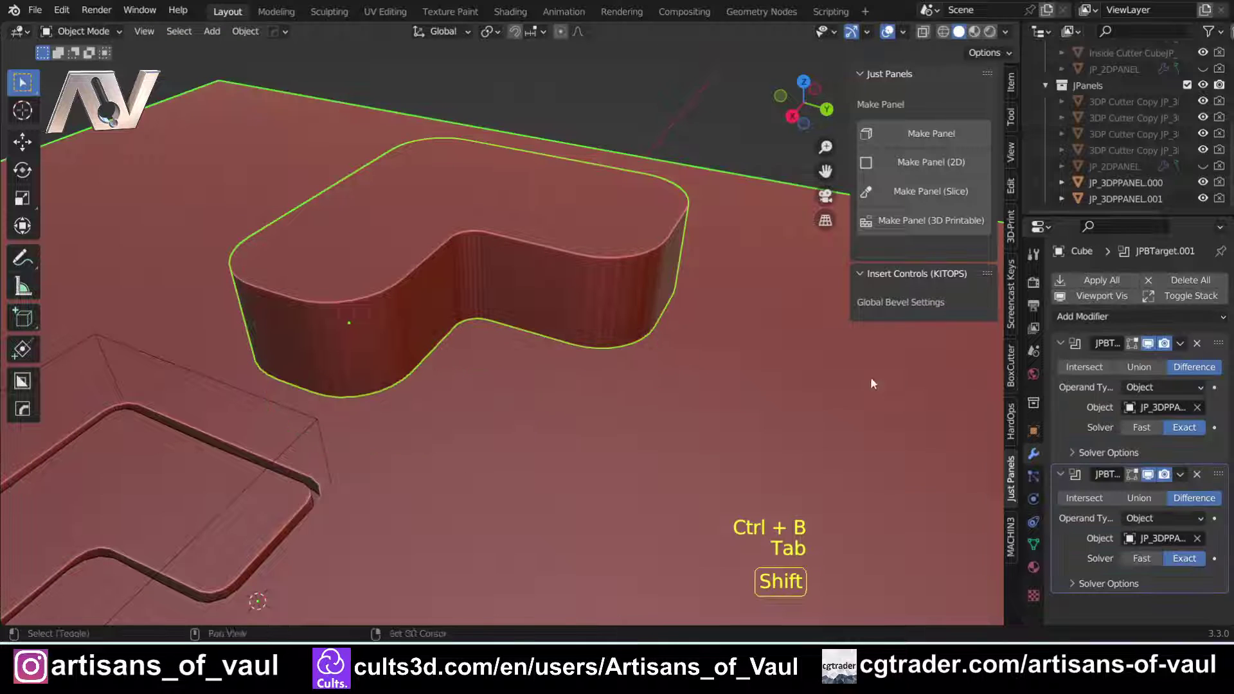
pyautogui.click(927, 222)
# Select the new 3D printable panel and examine its groove and rounded corners from several angles.
pyautogui.scroll(3, 411, 360)
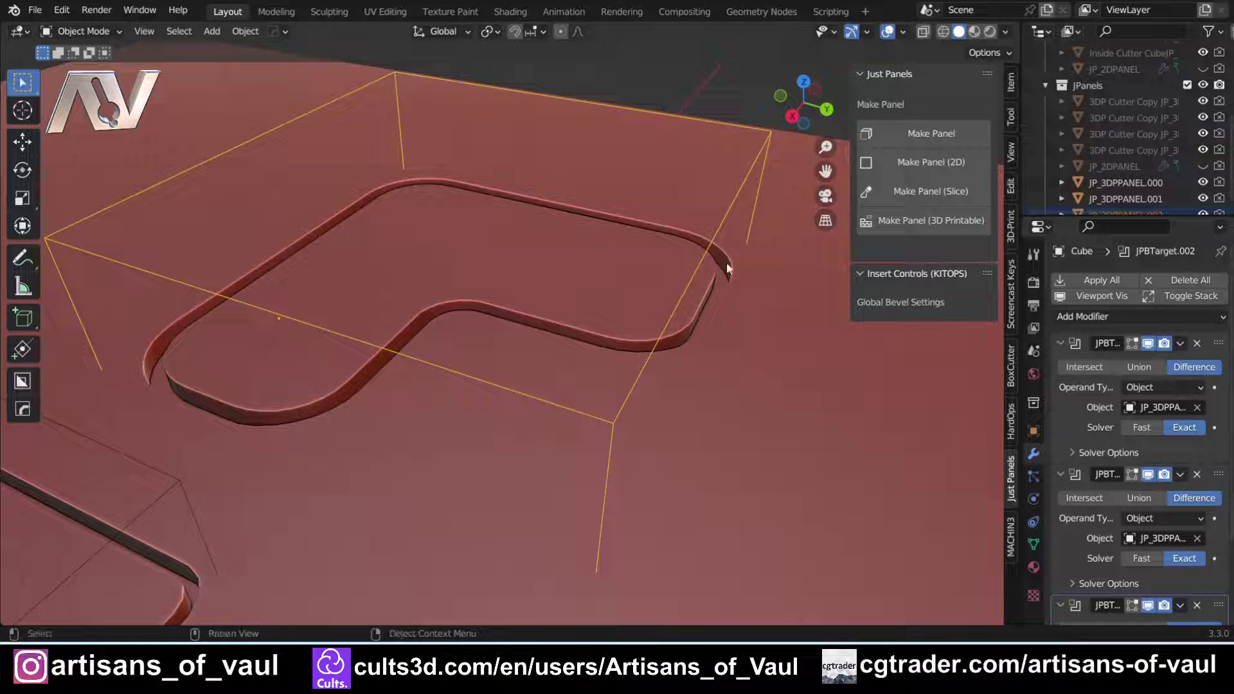
pyautogui.moveTo(758, 141); pyautogui.dragTo(718, 125, button='middle')
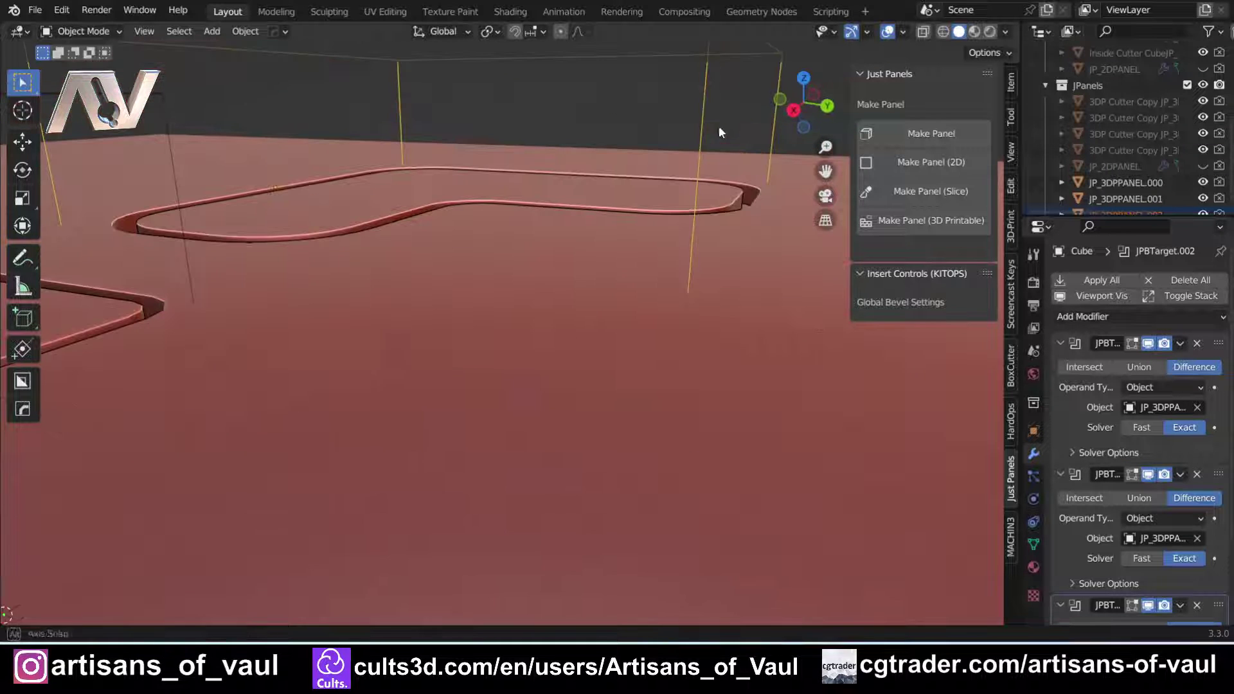
pyautogui.click(773, 125)
pyautogui.scroll(-4, 676, 127)
pyautogui.scroll(4, 592, 390)
pyautogui.keyDown('shift'); pyautogui.moveTo(503, 206); pyautogui.dragTo(414, 426, button='middle'); pyautogui.keyUp('shift')
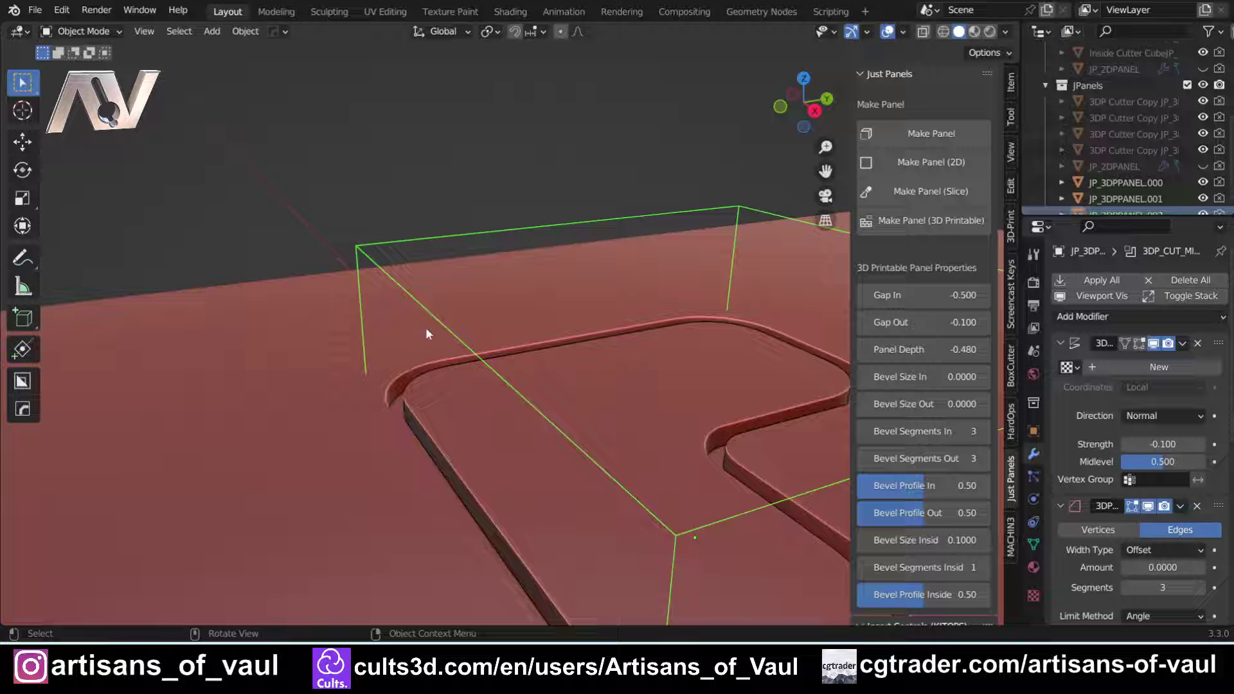
pyautogui.moveTo(407, 398); pyautogui.dragTo(511, 382, button='middle')
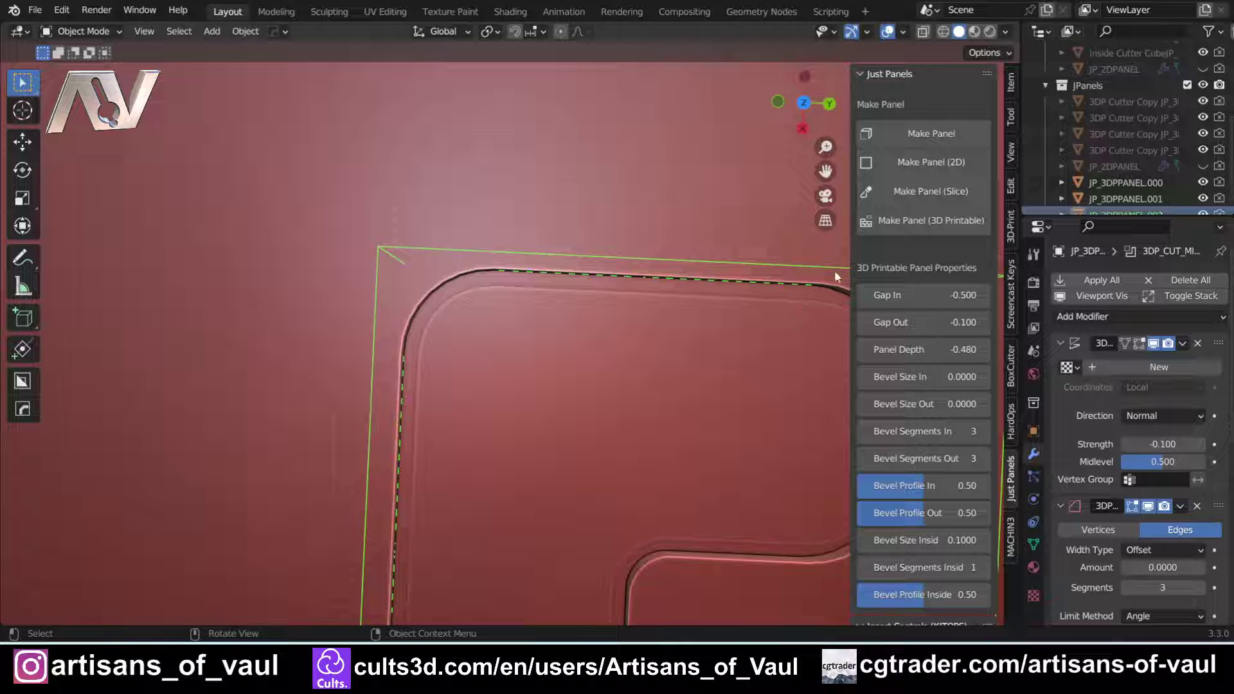
pyautogui.scroll(-5, 771, 346)
pyautogui.moveTo(650, 337); pyautogui.dragTo(667, 391, button='middle')
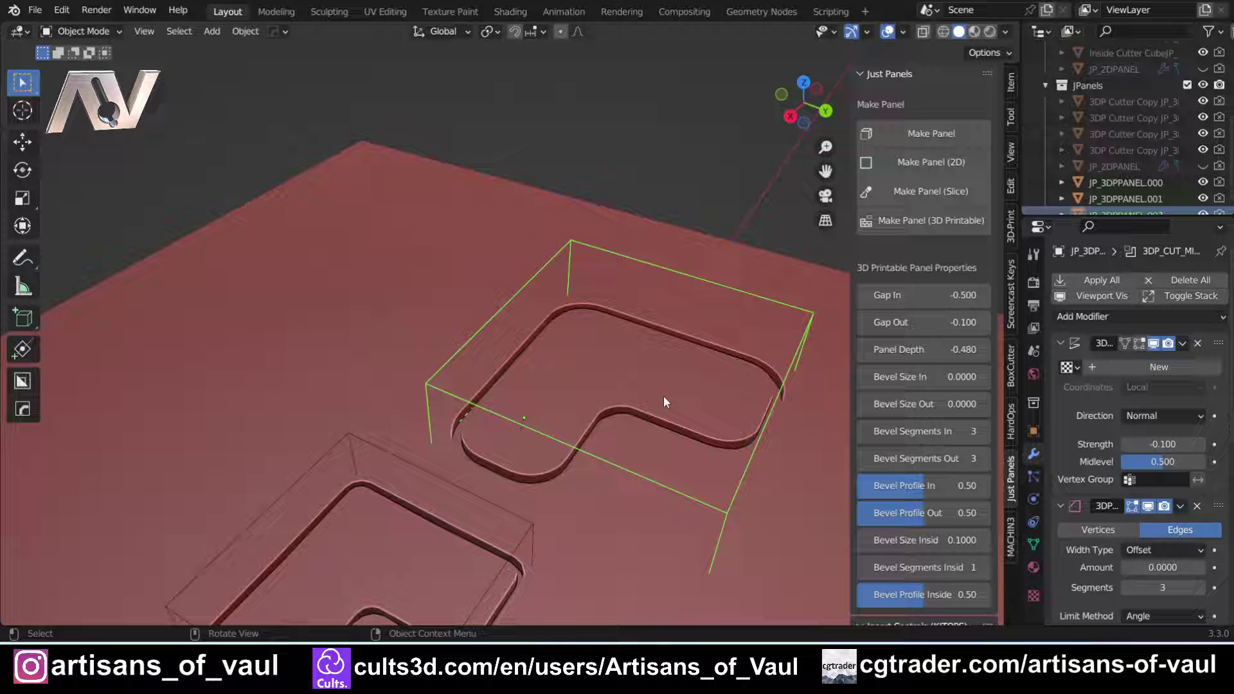